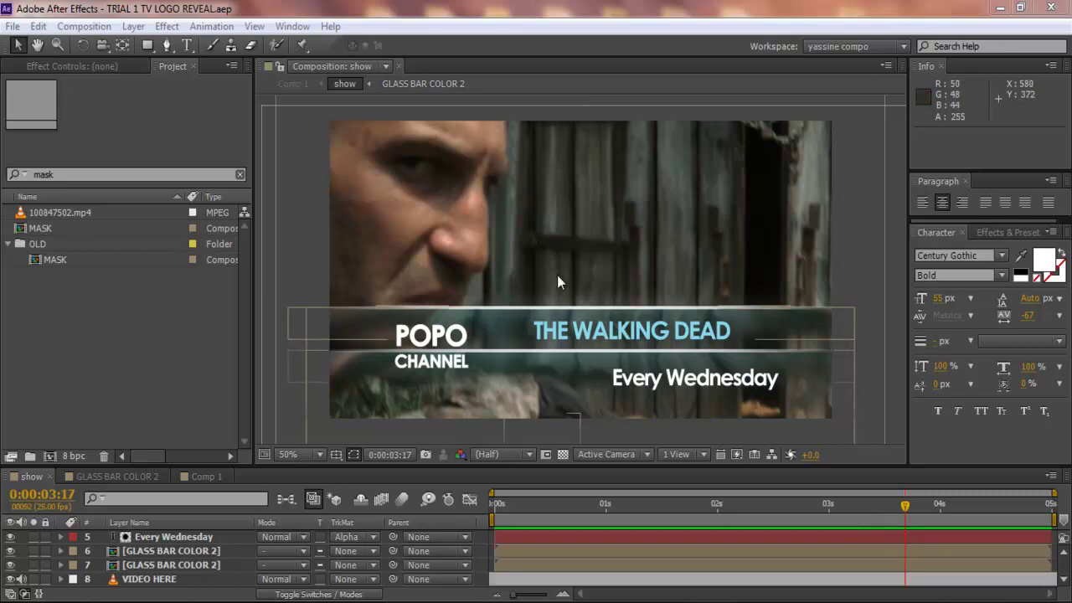
# Step: Preview the lower-third animation once with the viewer maximized, then restore the workspace layout
pyautogui.press('`')
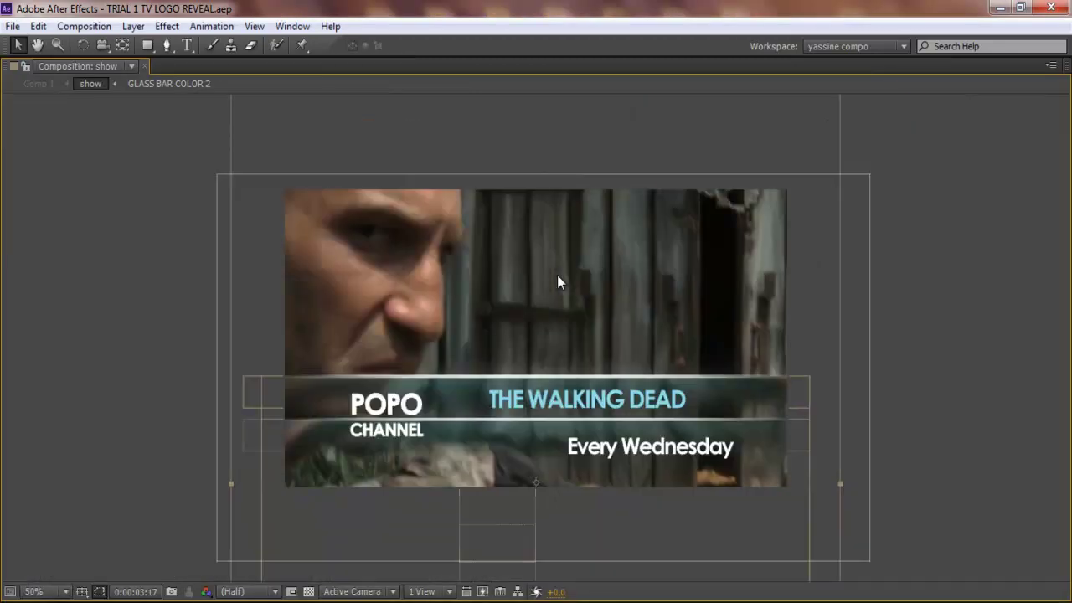
pyautogui.press('space')
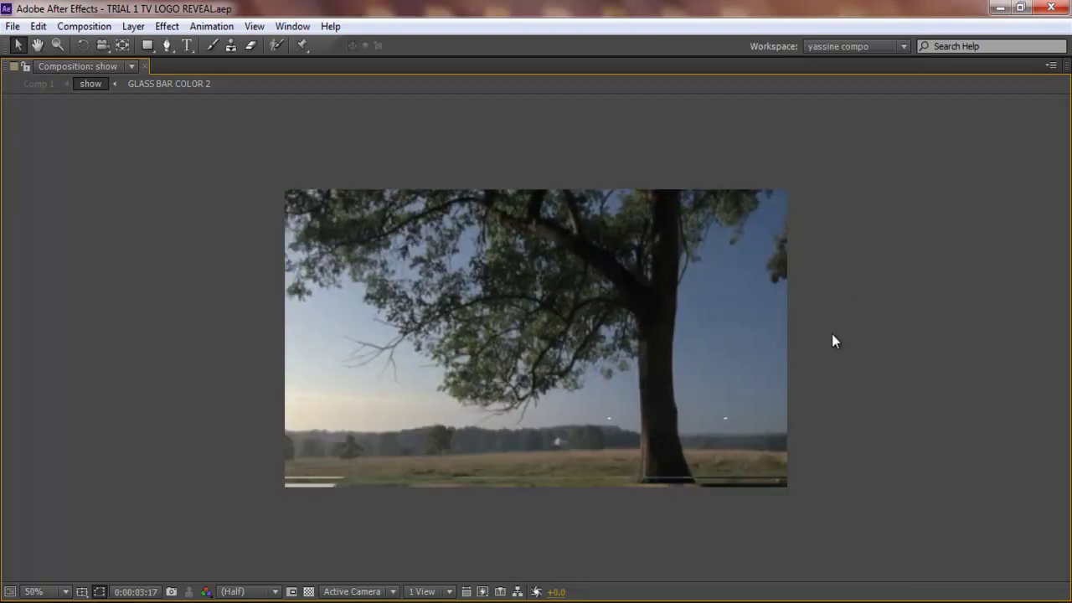
pyautogui.press('space')
pyautogui.press('`')
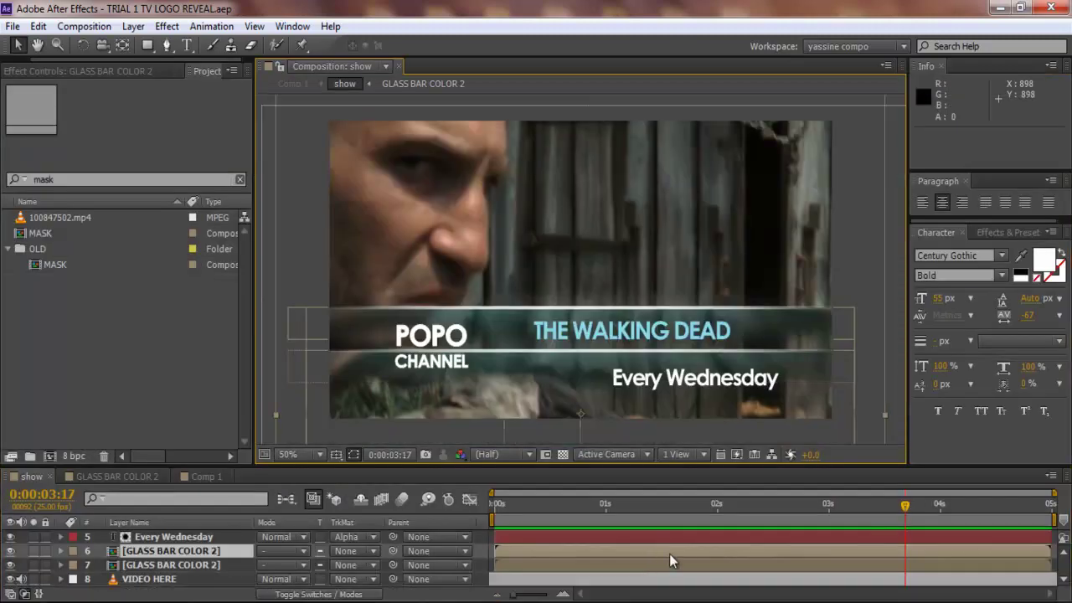
# Step: Replay the preview several more times, then enlarge the timeline to list all eight layers
pyautogui.press('space')
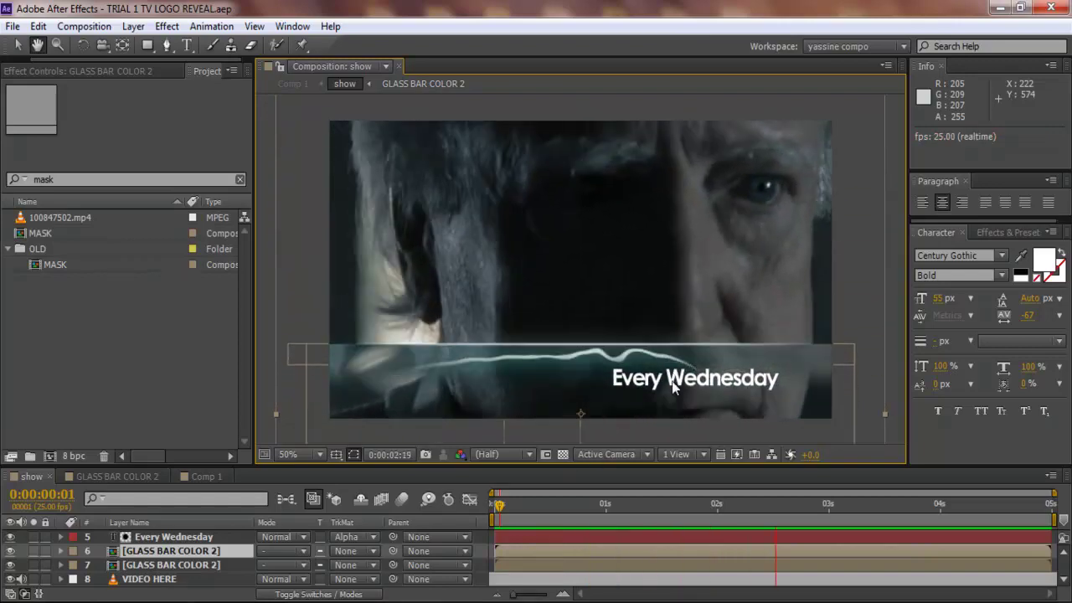
pyautogui.press('space')
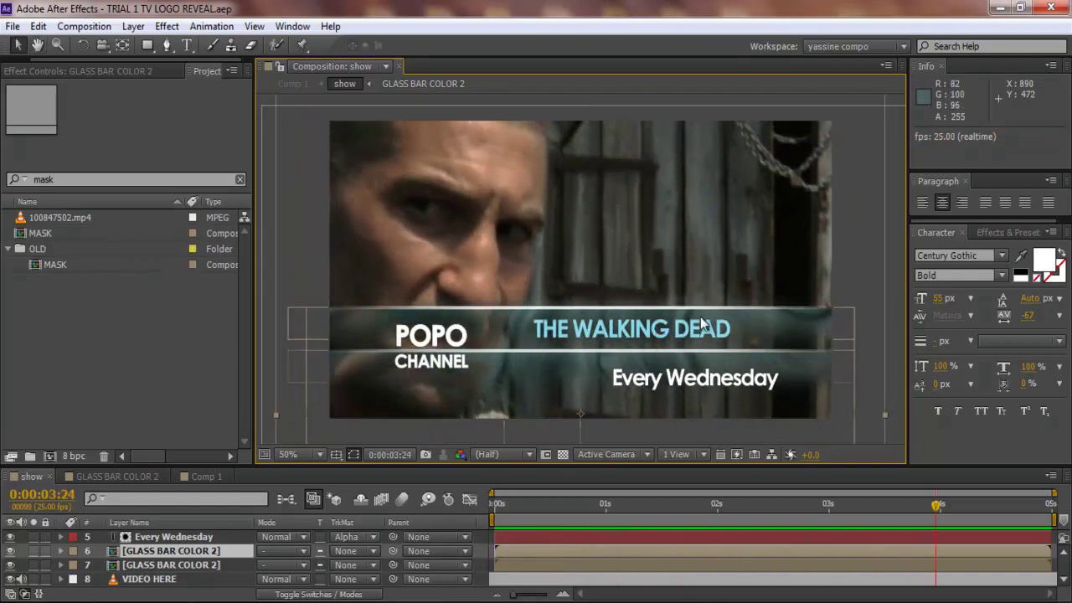
pyautogui.press('space')
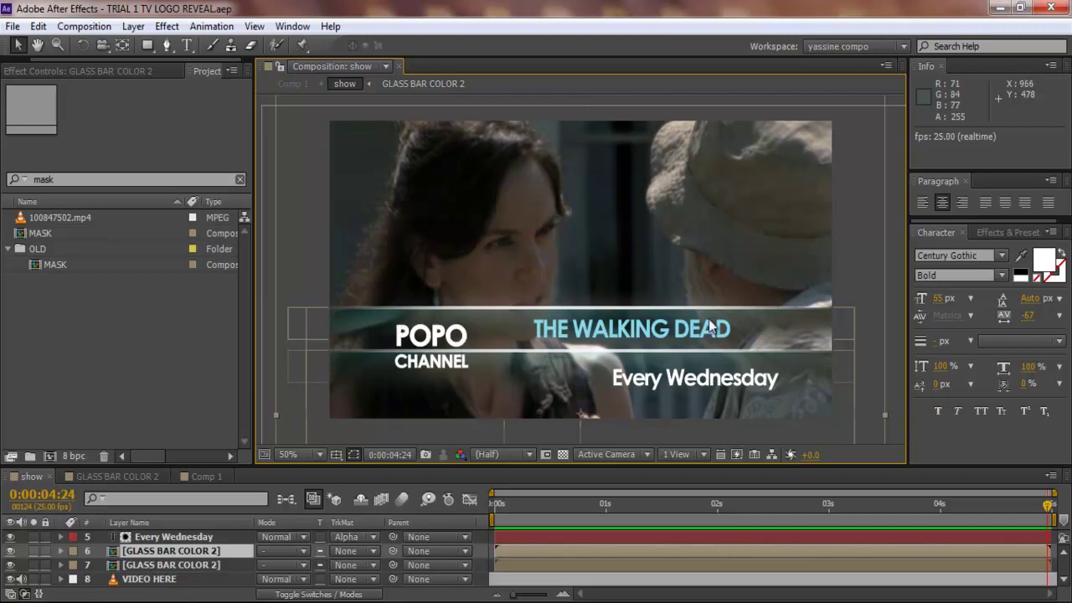
pyautogui.press('space')
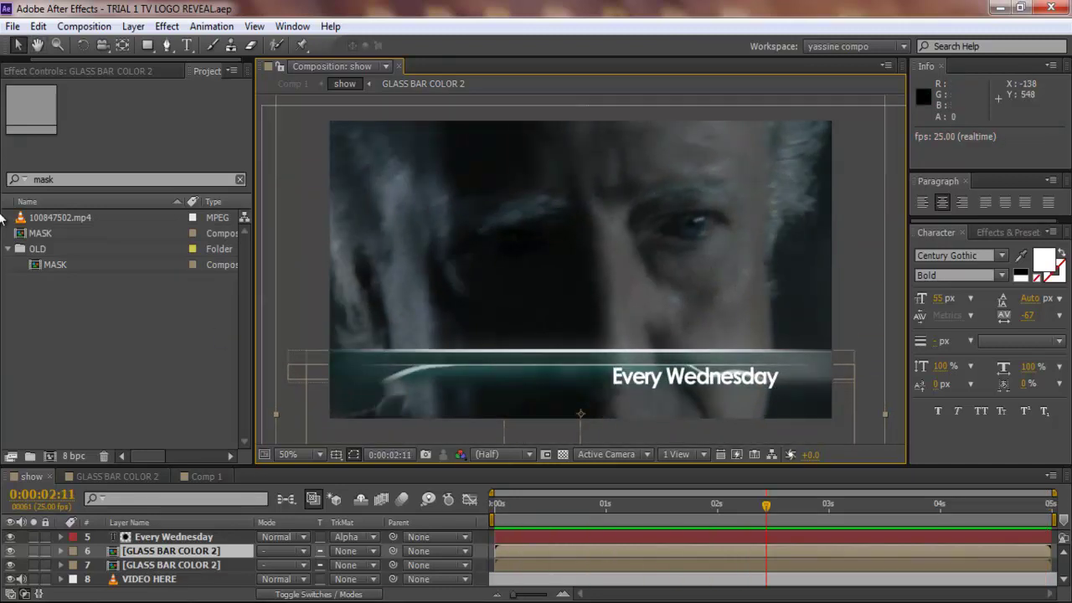
pyautogui.press('space')
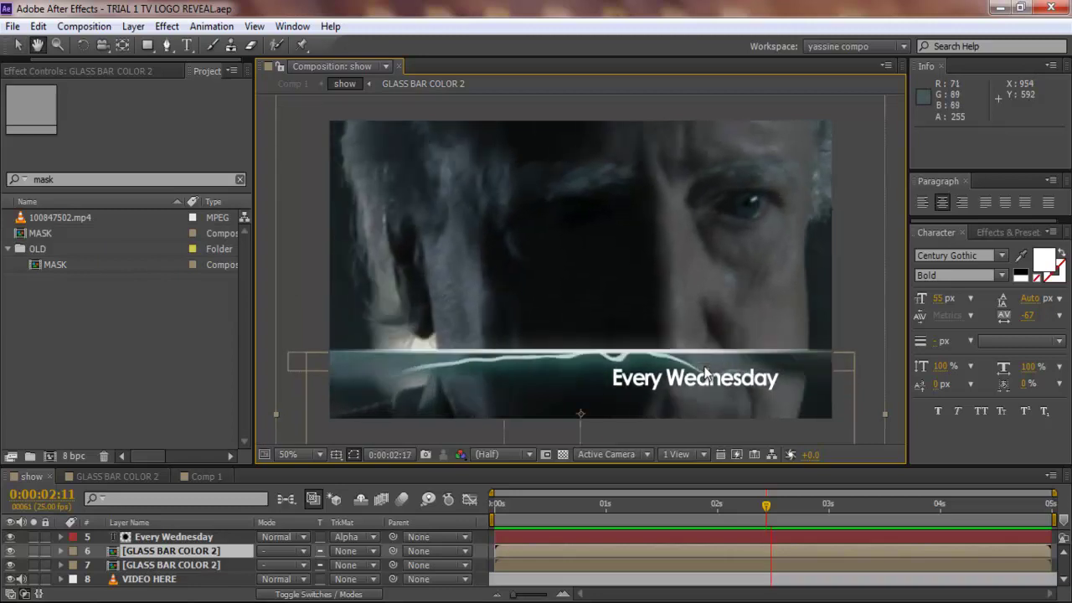
pyautogui.press('space')
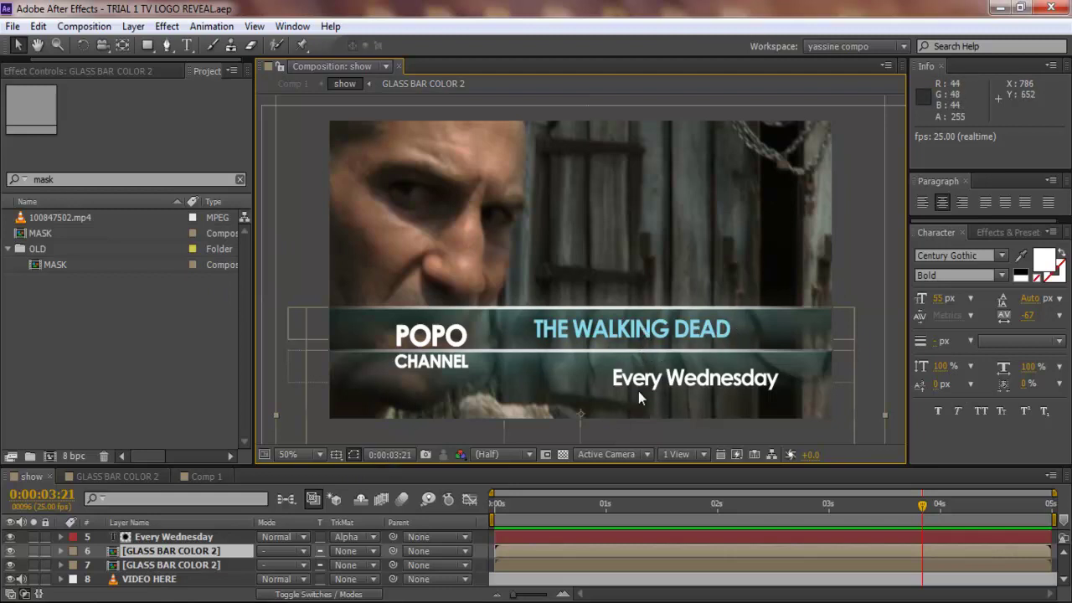
pyautogui.press('space')
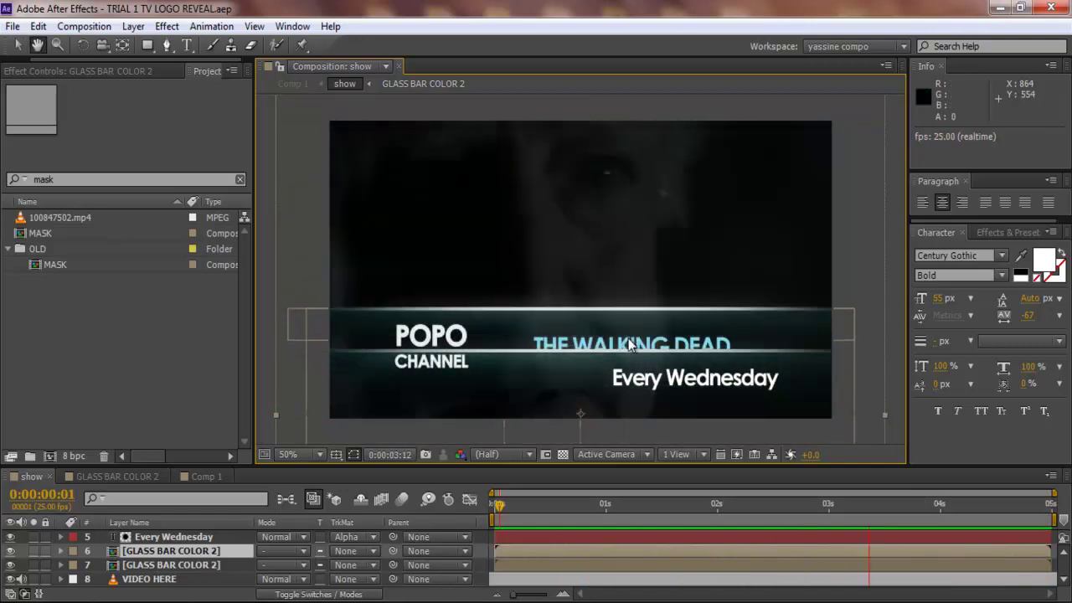
pyautogui.press('space')
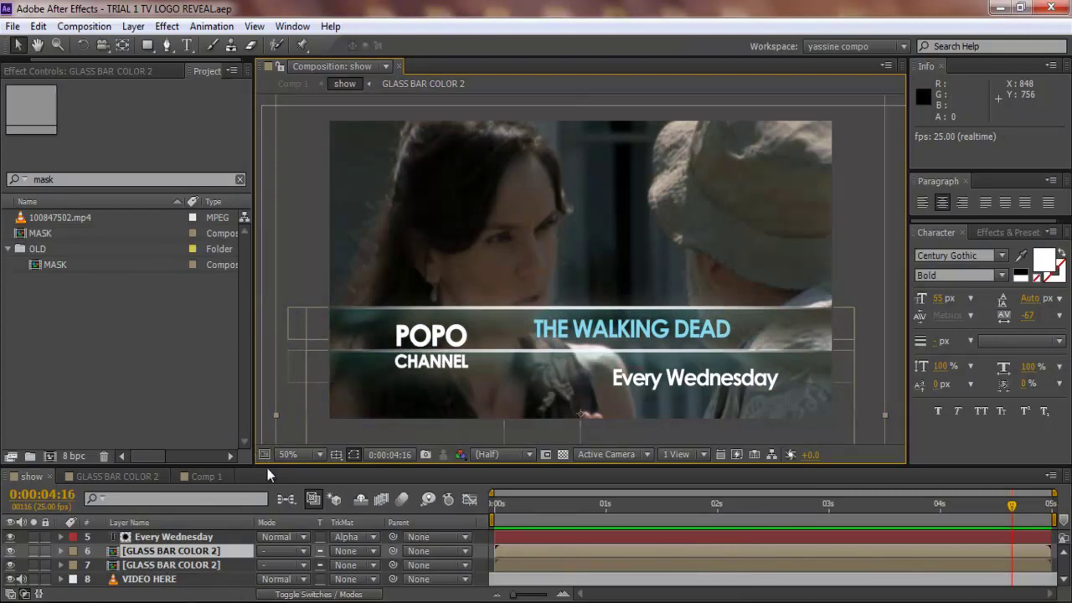
pyautogui.moveTo(263, 466); pyautogui.dragTo(243, 266)
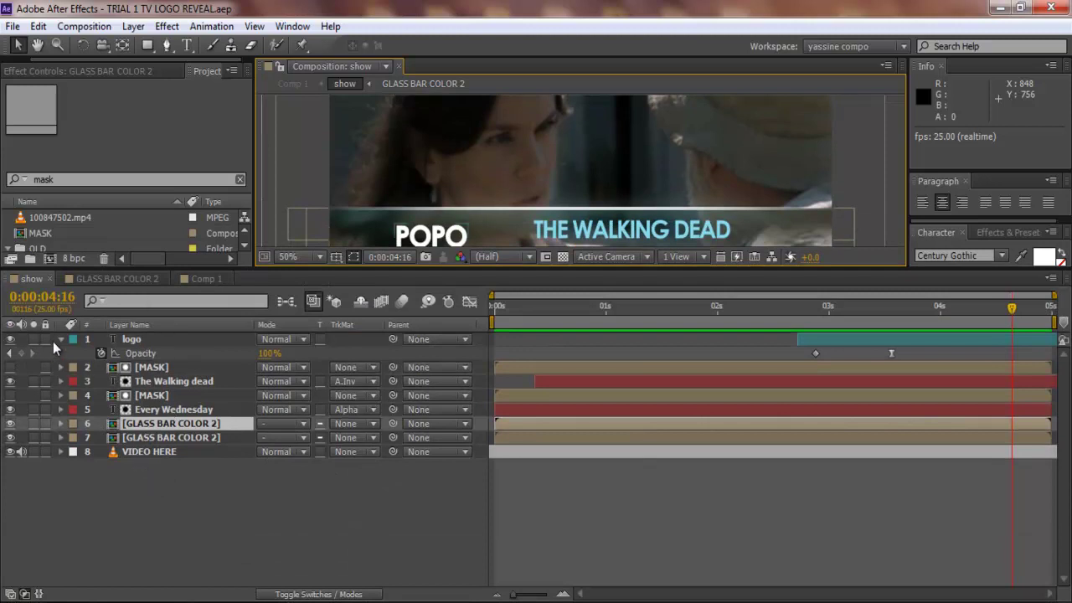
# Step: Hide the logo's Opacity, deselect layers, and move the loose MASK comp into OLD
pyautogui.click(61, 340)
pyautogui.click(226, 514)
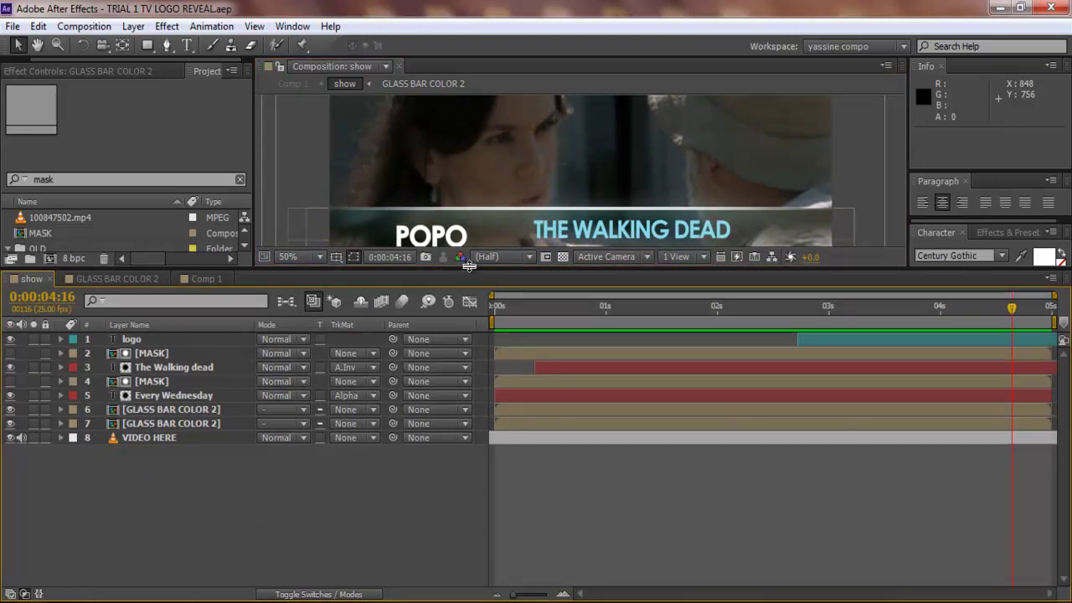
pyautogui.moveTo(469, 265); pyautogui.dragTo(502, 360)
pyautogui.click(54, 264)
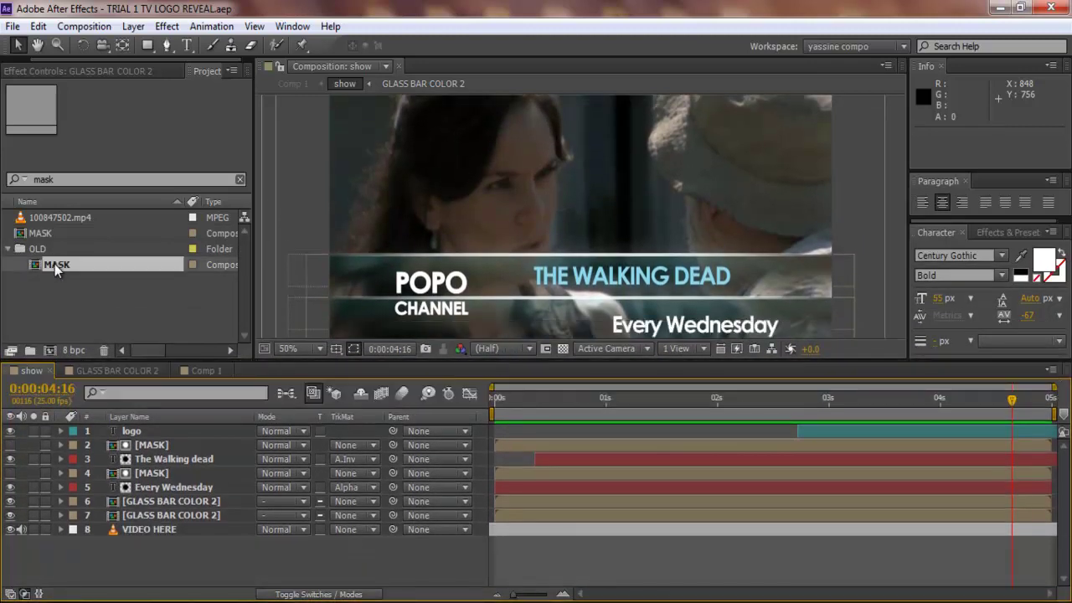
pyautogui.click(38, 233)
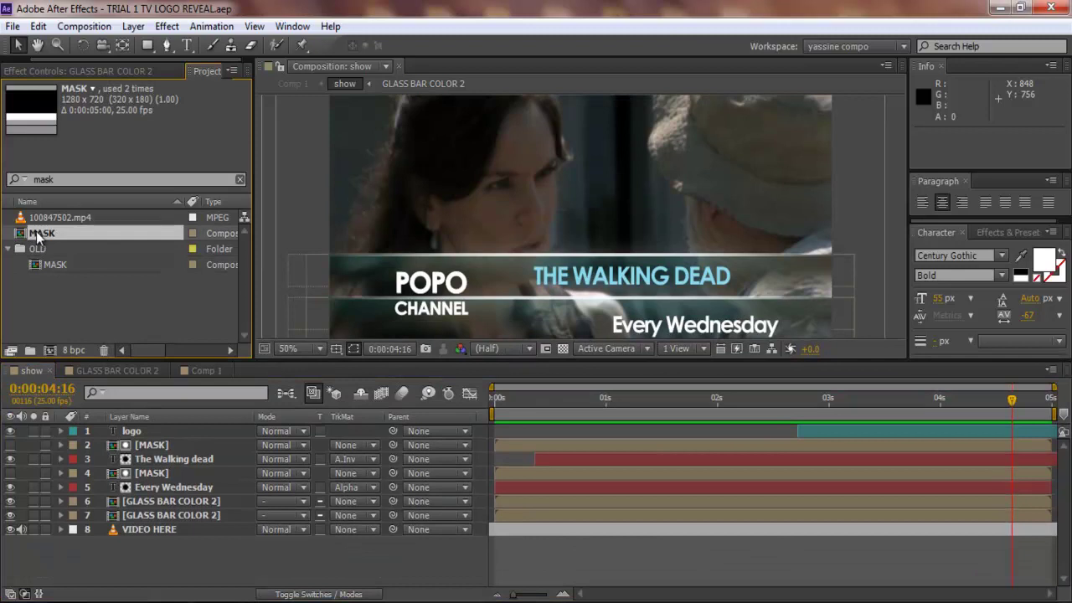
pyautogui.moveTo(42, 238); pyautogui.dragTo(61, 248)
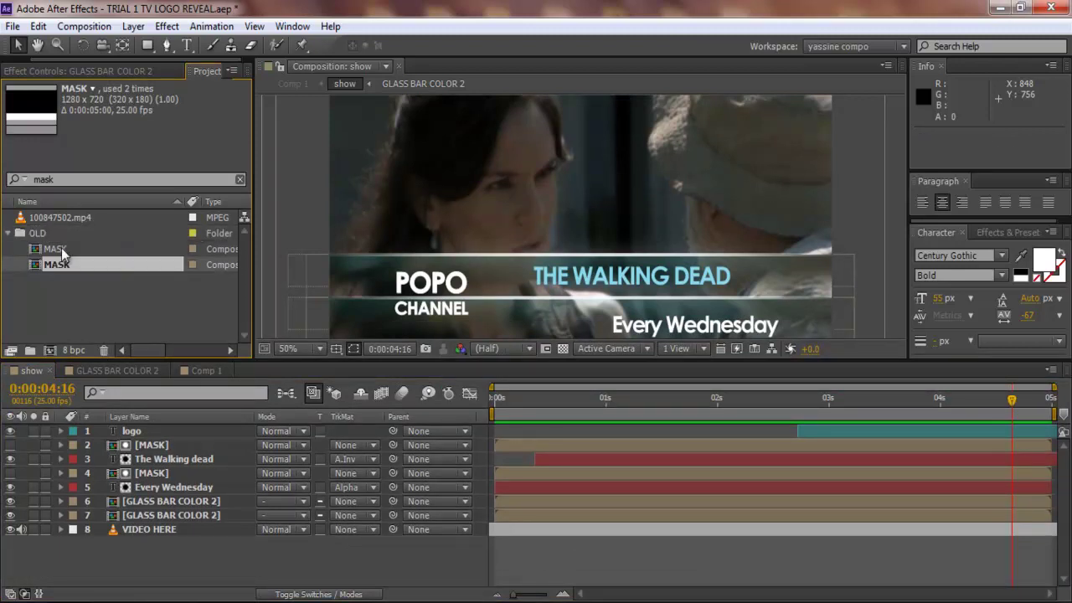
pyautogui.click(9, 234)
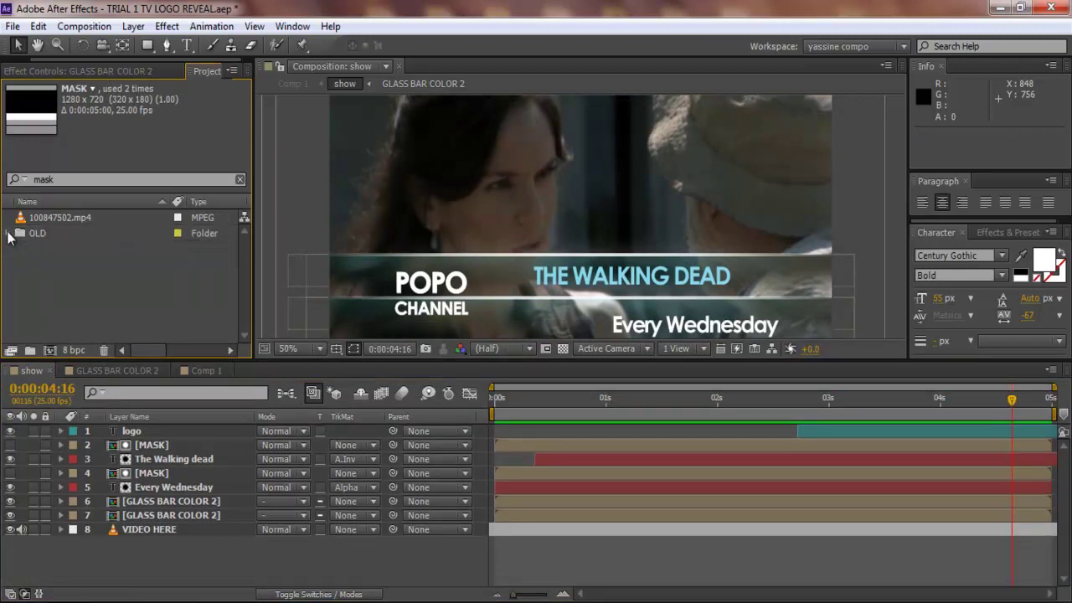
pyautogui.click(9, 234)
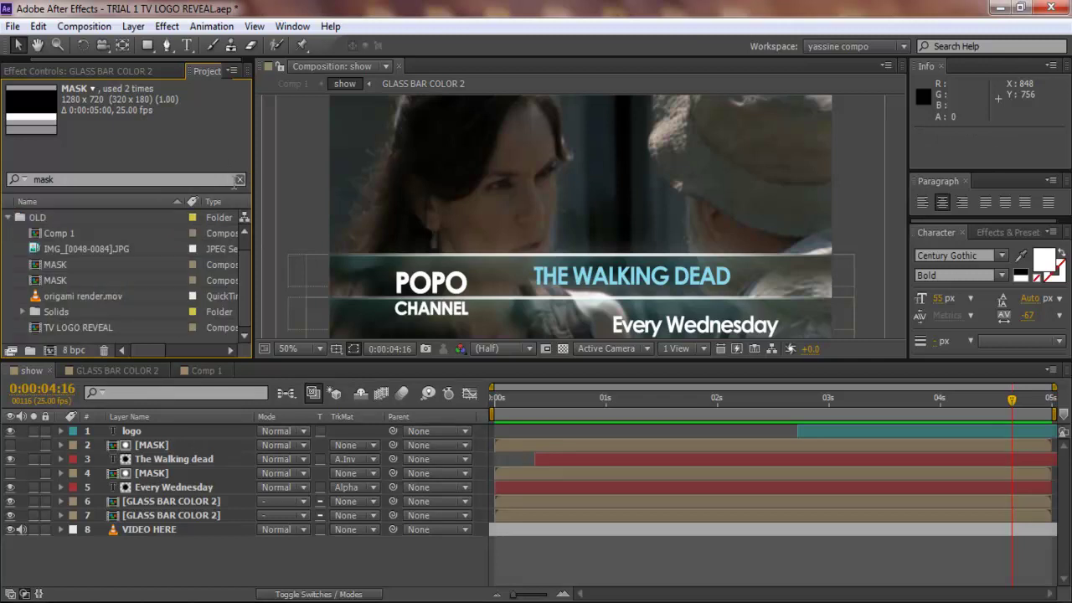
# Step: Clear the project search and move 1.JPG and 100847502.mp4 into the OLD folder
pyautogui.click(238, 181)
pyautogui.scroll(1, 23, 297)
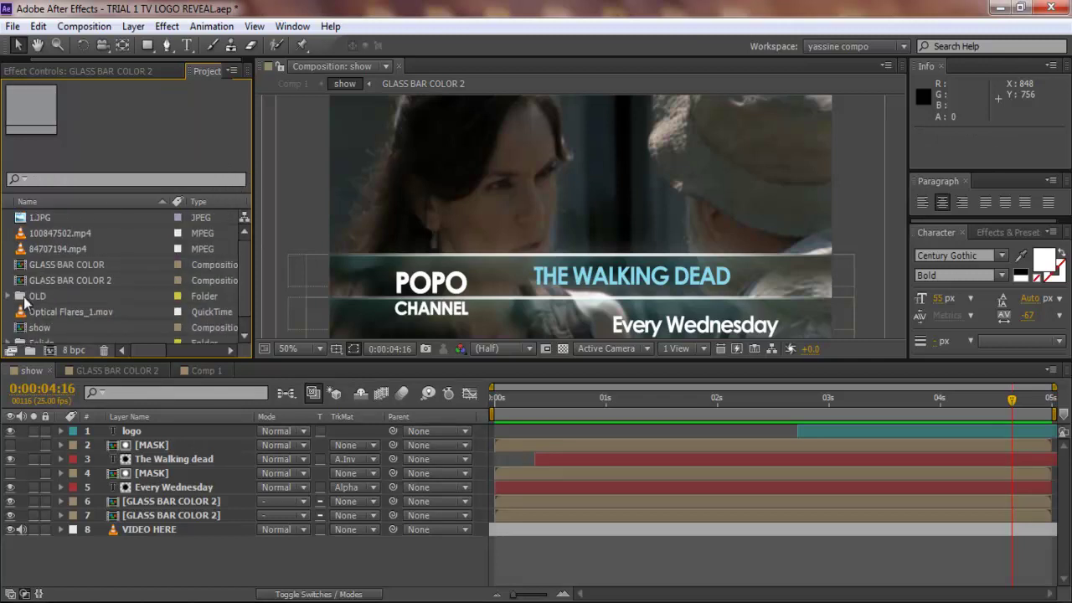
pyautogui.click(36, 219)
pyautogui.click(37, 233)
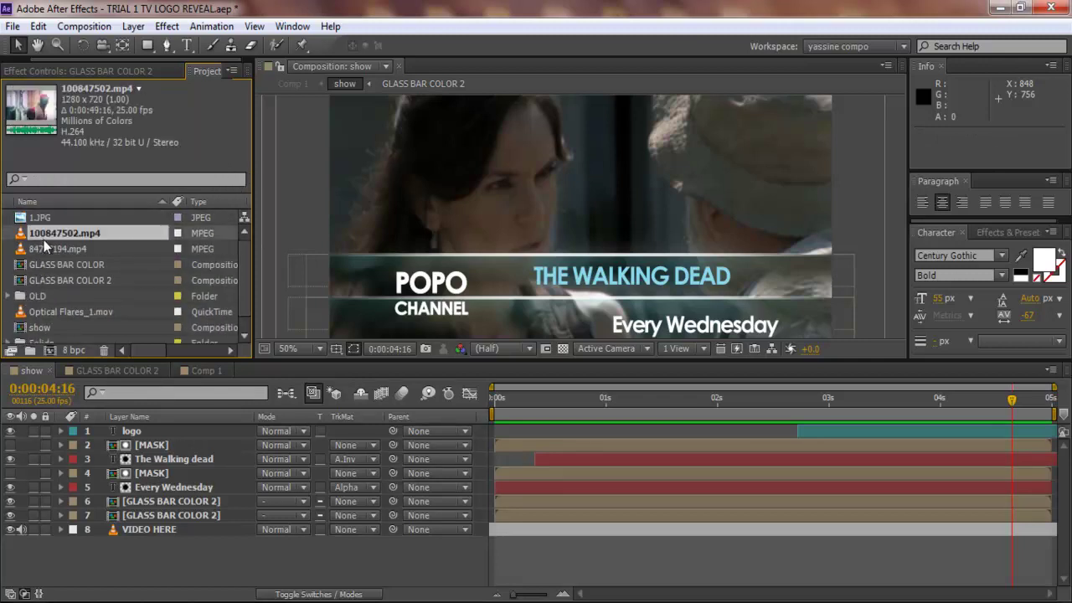
pyautogui.click(52, 246)
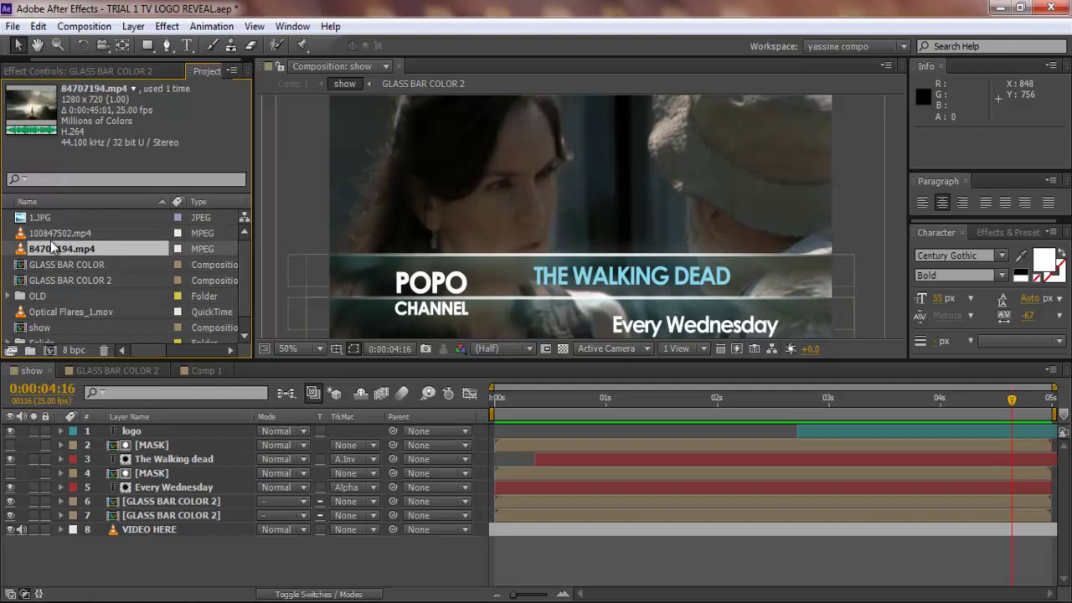
pyautogui.click(35, 231)
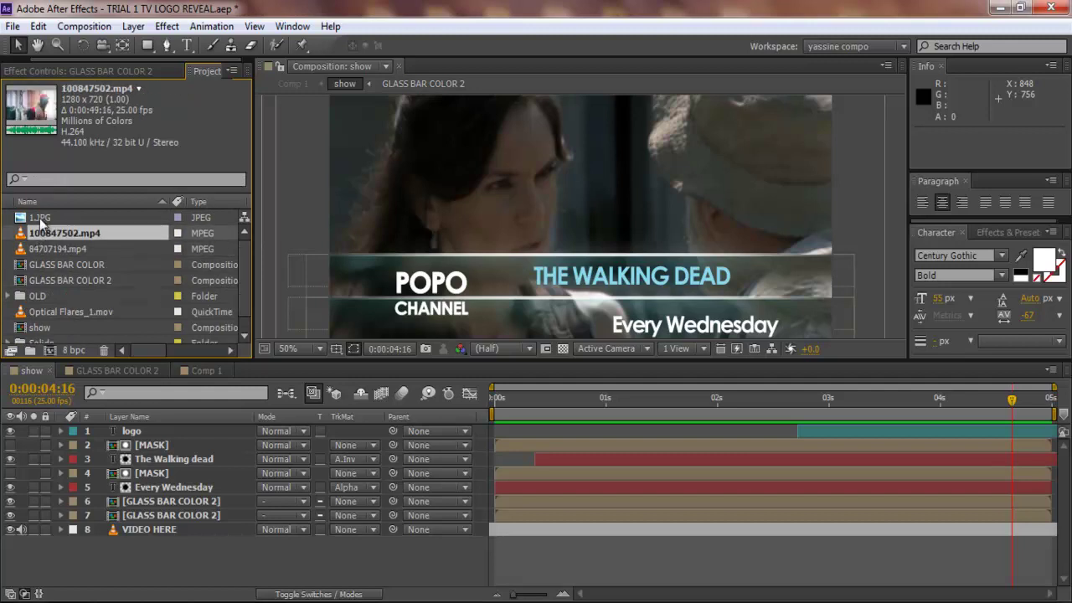
pyautogui.keyDown('shift'); pyautogui.click(43, 220); pyautogui.keyUp('shift')
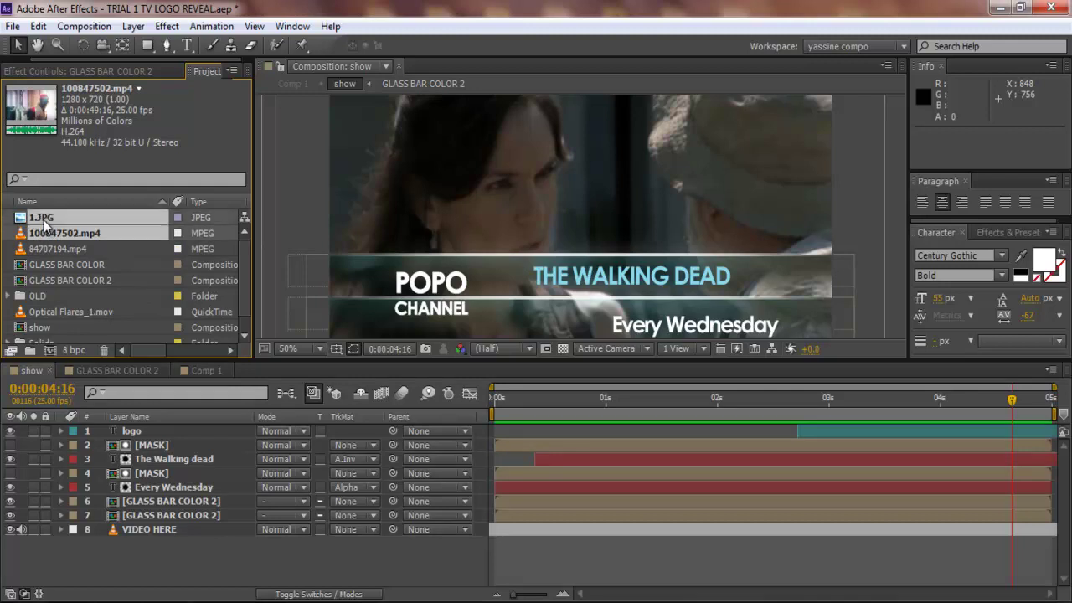
pyautogui.moveTo(43, 220); pyautogui.dragTo(75, 292)
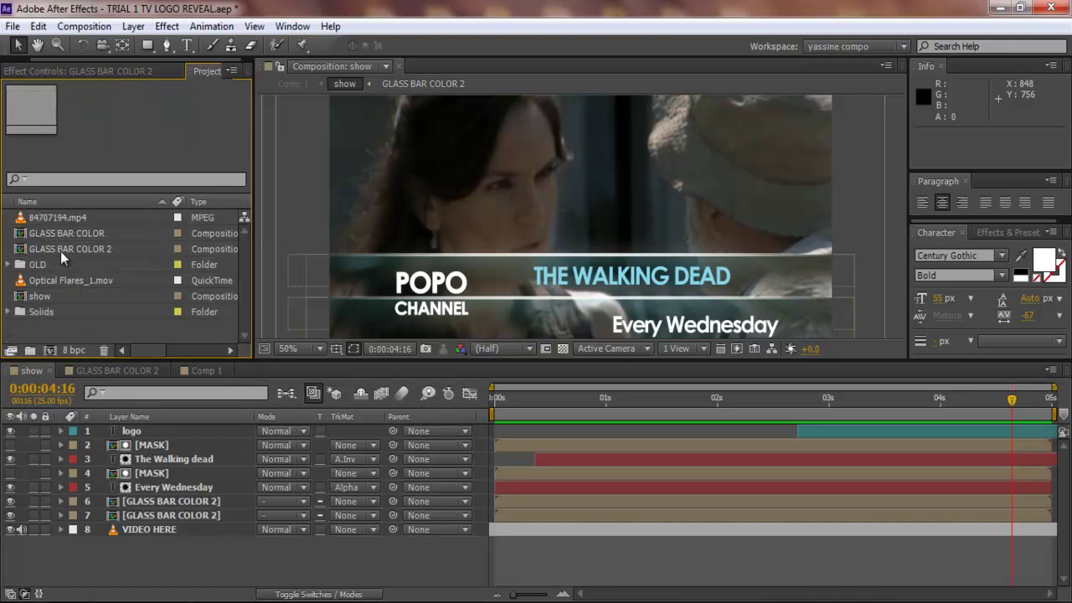
# Step: Move the show comp into the OLD folder
pyautogui.click(63, 252)
pyautogui.click(68, 282)
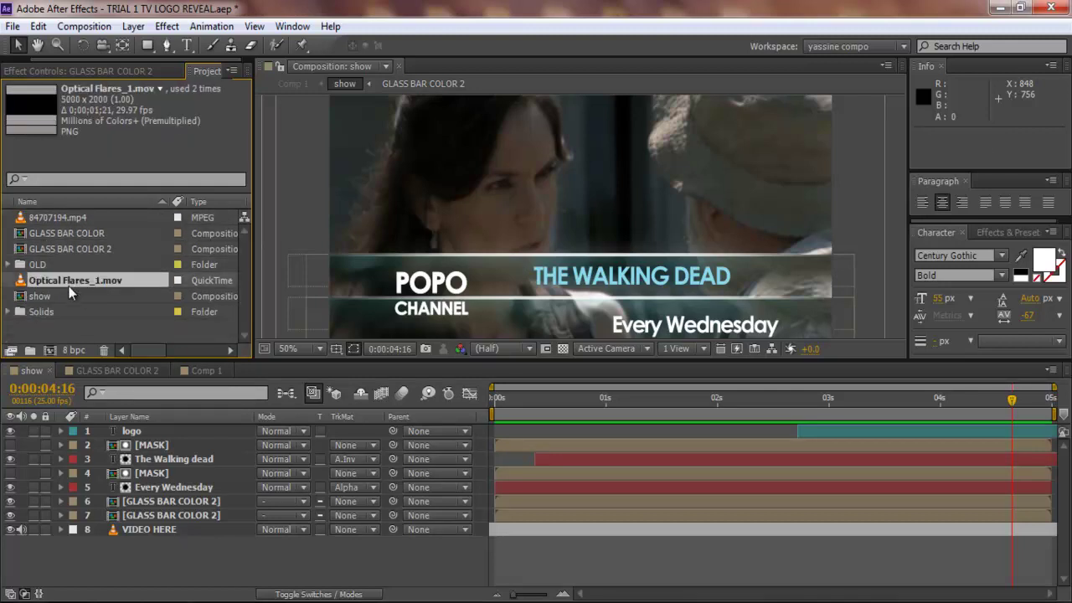
pyautogui.click(57, 298)
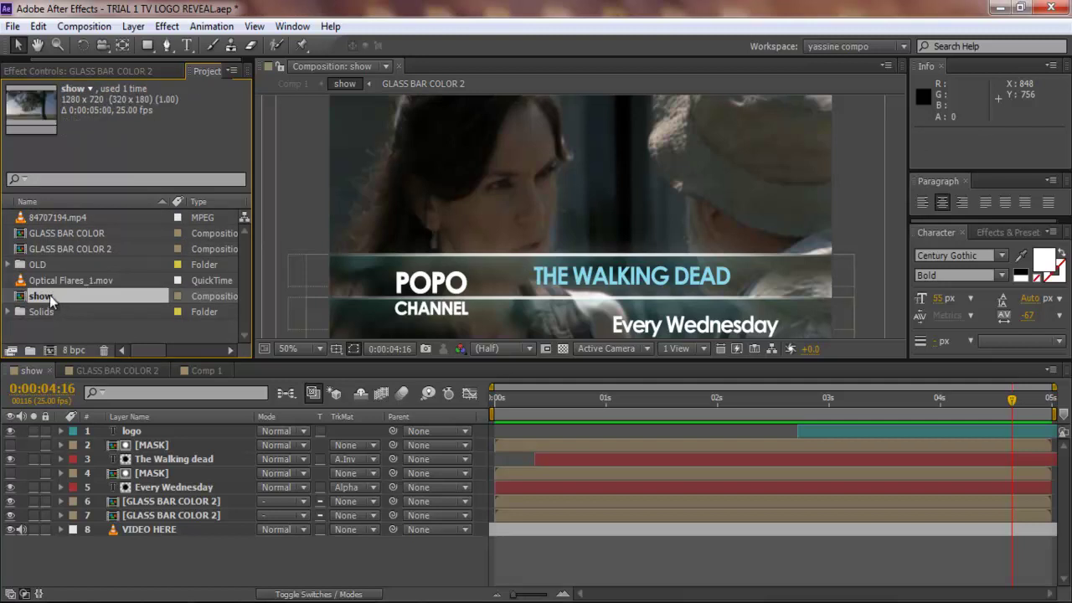
pyautogui.moveTo(46, 301); pyautogui.dragTo(54, 265)
pyautogui.click(34, 235)
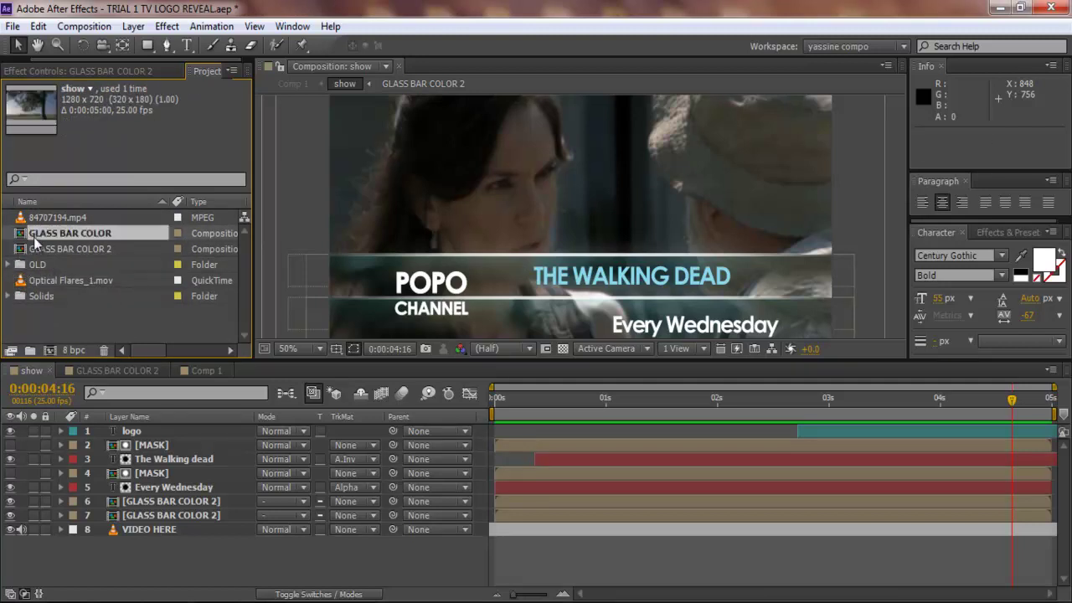
pyautogui.click(48, 248)
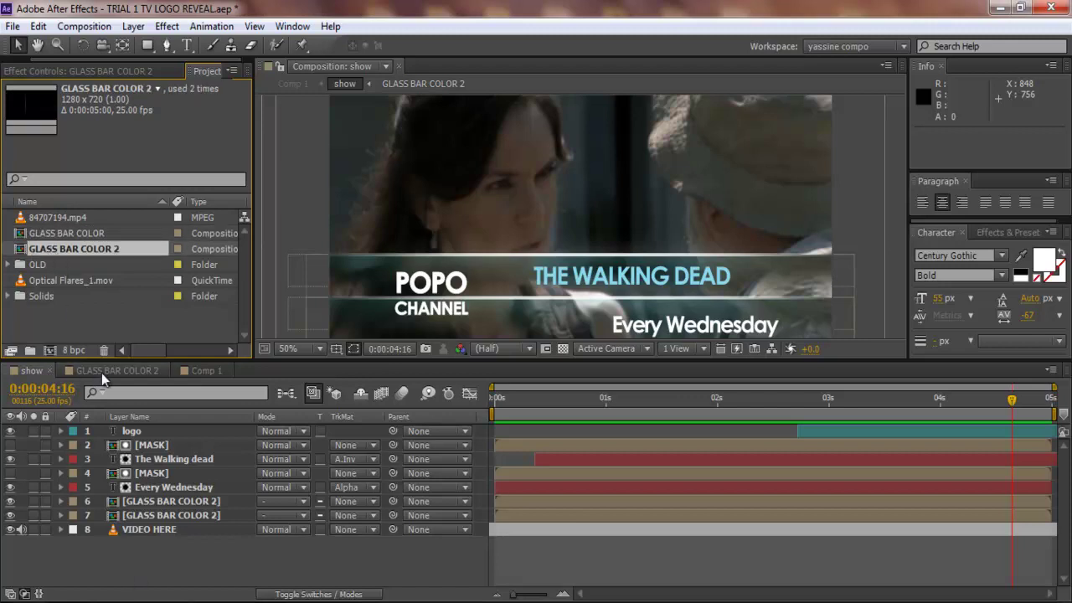
# Step: Create a 1280×720, 25 fps comp named SHOW PRESENTATION with duration 0:00:05:00
pyautogui.click(69, 325)
pyautogui.hotkey('ctrl', 'n')
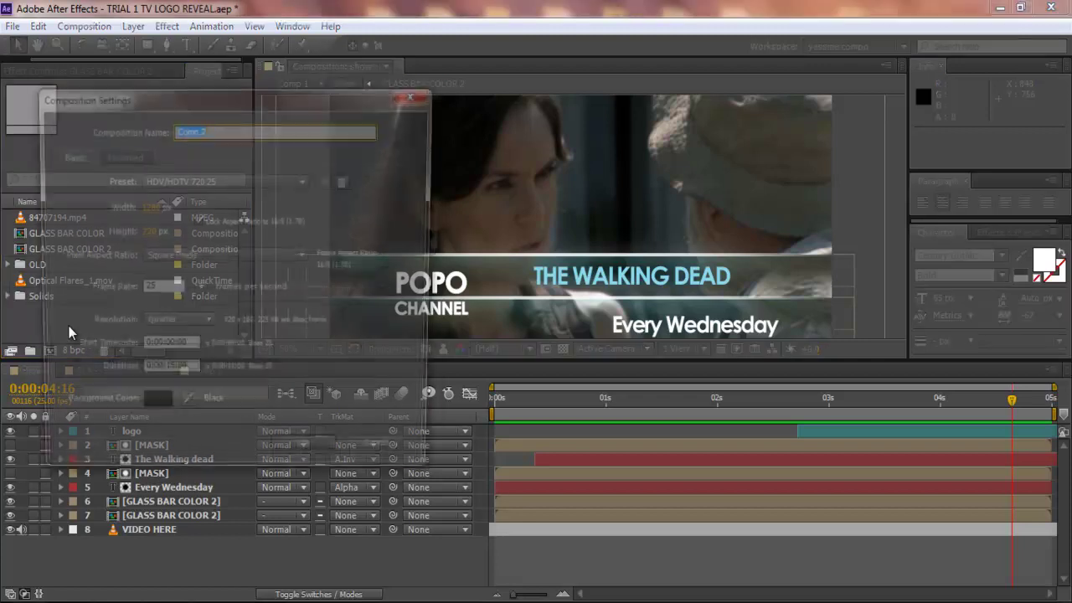
pyautogui.write('SHOW PRESENTATION')
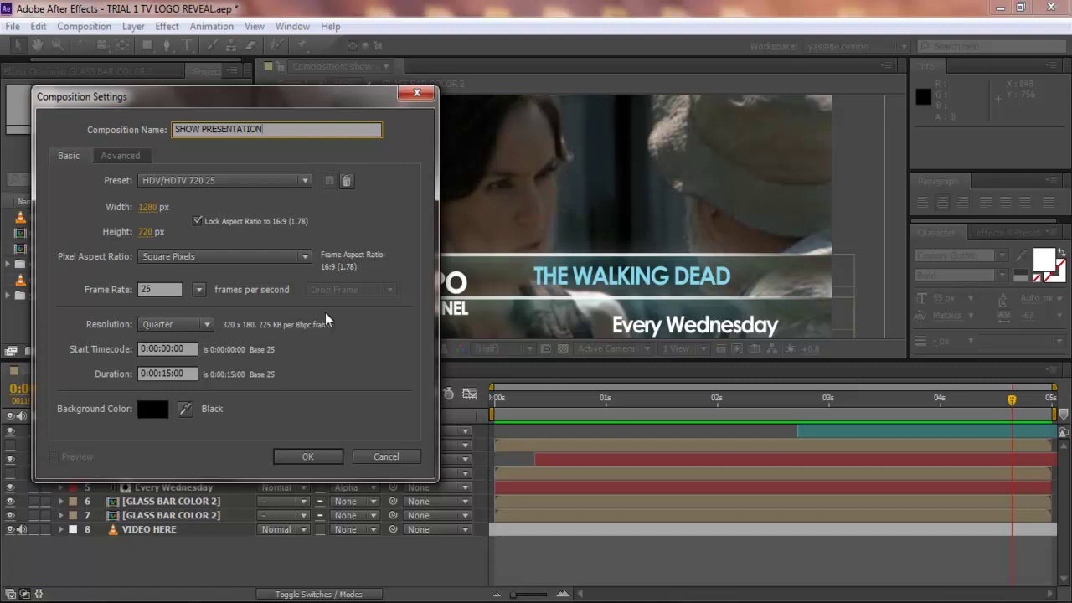
pyautogui.click(167, 372)
pyautogui.press('BackSpace')
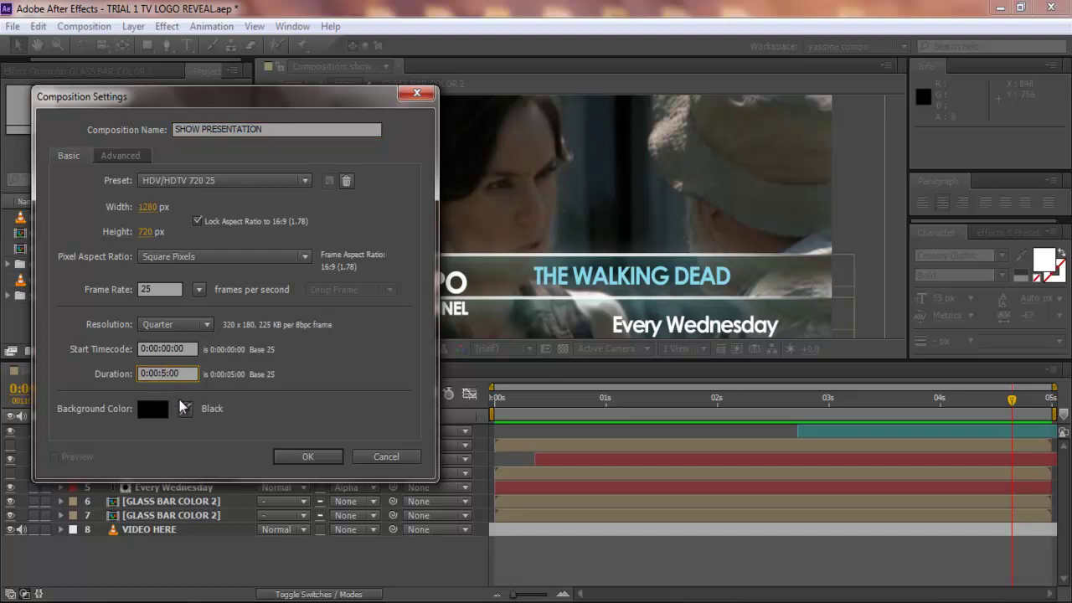
pyautogui.write('0')
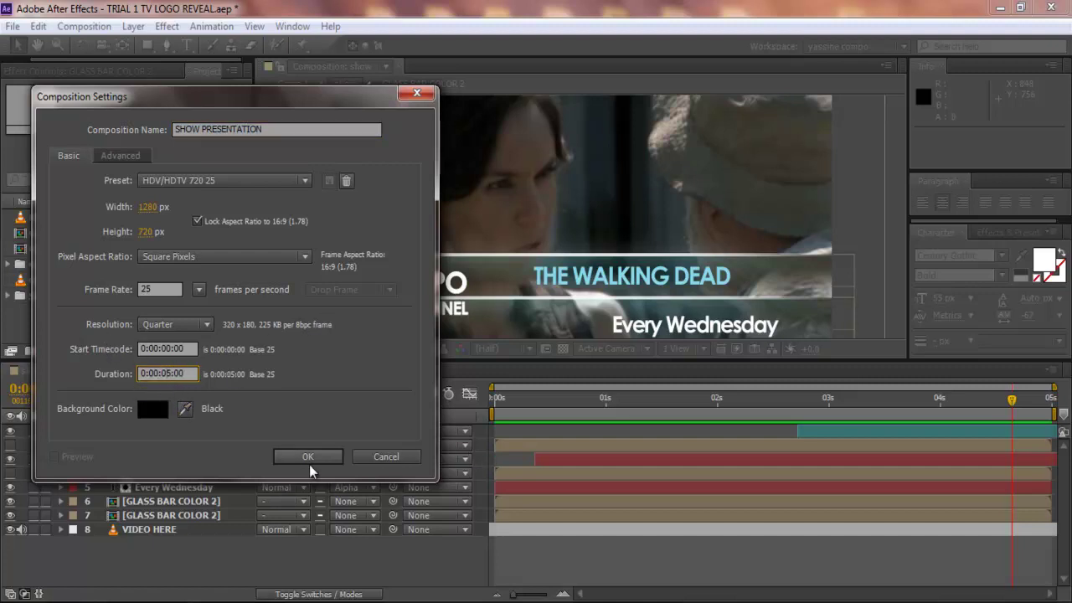
pyautogui.click(310, 470)
pyautogui.click(307, 466)
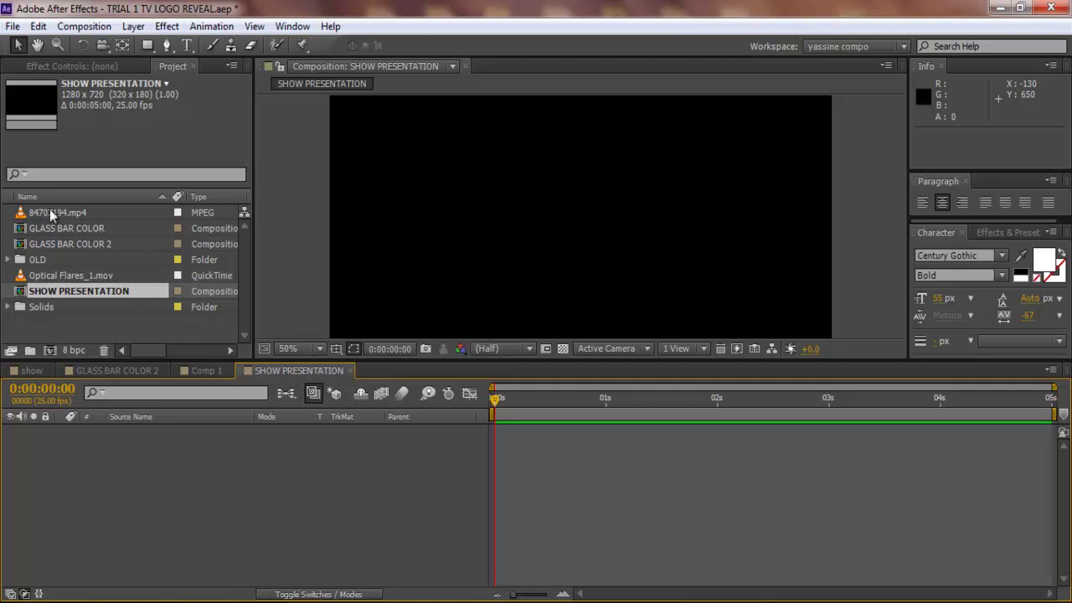
# Step: Add 84707194.mp4 to SHOW PRESENTATION and slide it in time to the tree scene
pyautogui.moveTo(54, 212); pyautogui.dragTo(180, 490)
pyautogui.moveTo(714, 430)
pyautogui.mouseDown()
pyautogui.moveTo(519, 431)
pyautogui.moveTo(720, 419)
pyautogui.moveTo(720, 428)
pyautogui.mouseUp()
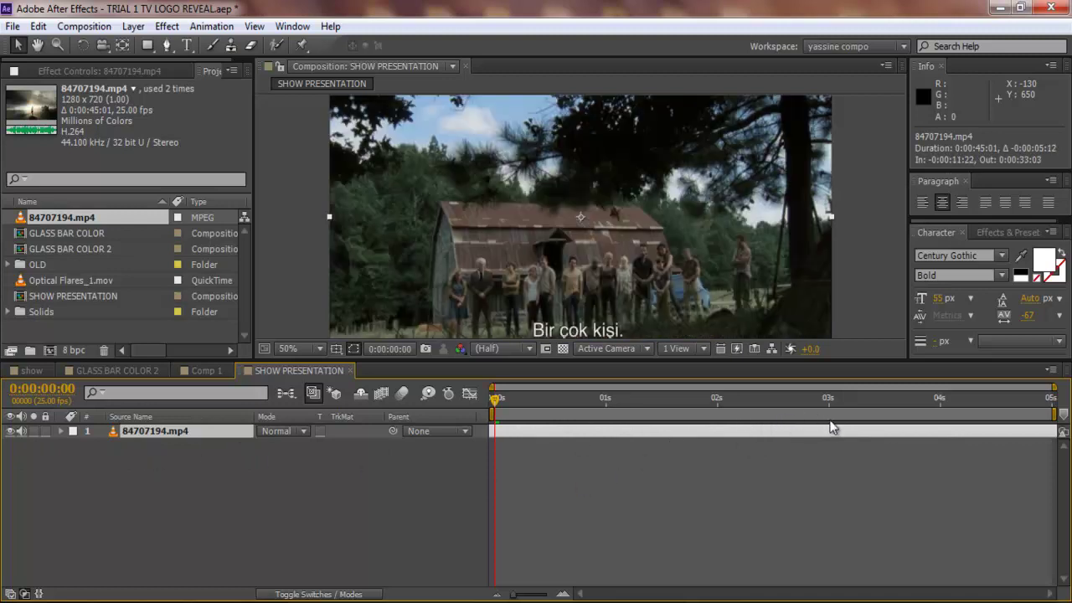
pyautogui.moveTo(831, 427); pyautogui.dragTo(464, 432)
pyautogui.scroll(-2, 558, 286)
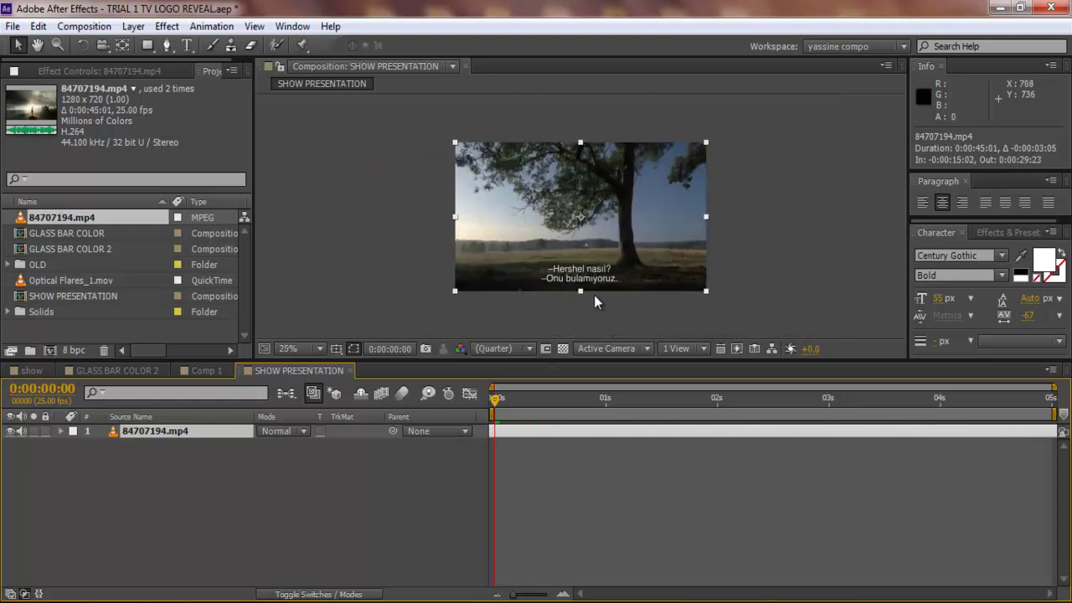
# Step: Scale the footage layer to 128% and reposition it to fill the frame
pyautogui.press('s')
pyautogui.moveTo(304, 446)
pyautogui.mouseDown()
pyautogui.moveTo(351, 446)
pyautogui.moveTo(316, 439)
pyautogui.mouseUp()
pyautogui.moveTo(601, 296); pyautogui.dragTo(600, 322)
pyautogui.moveTo(602, 254); pyautogui.dragTo(599, 248)
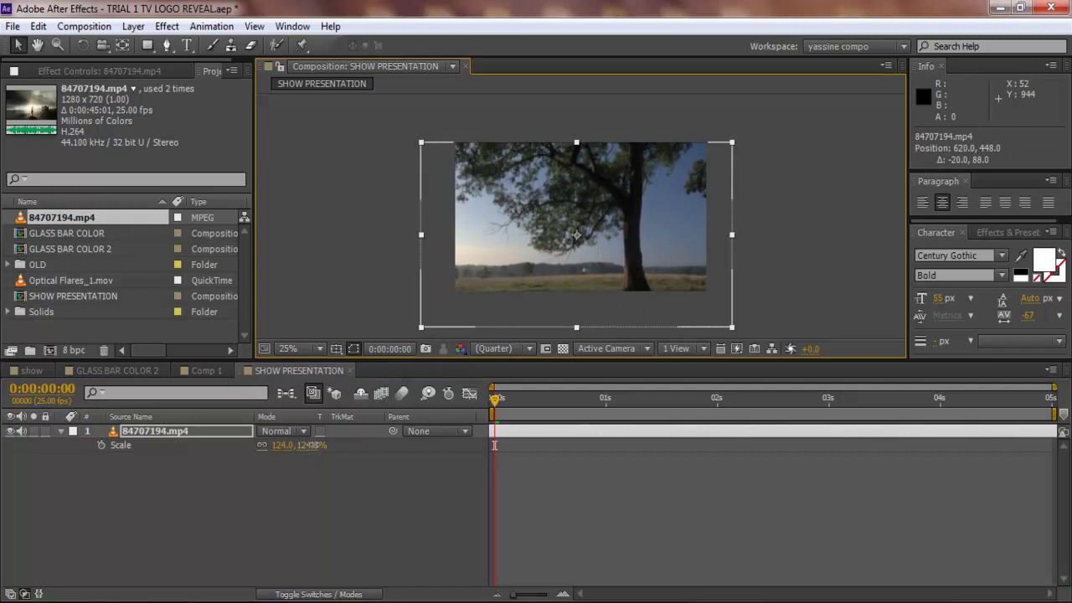
pyautogui.moveTo(309, 452); pyautogui.dragTo(337, 439)
pyautogui.click(635, 486)
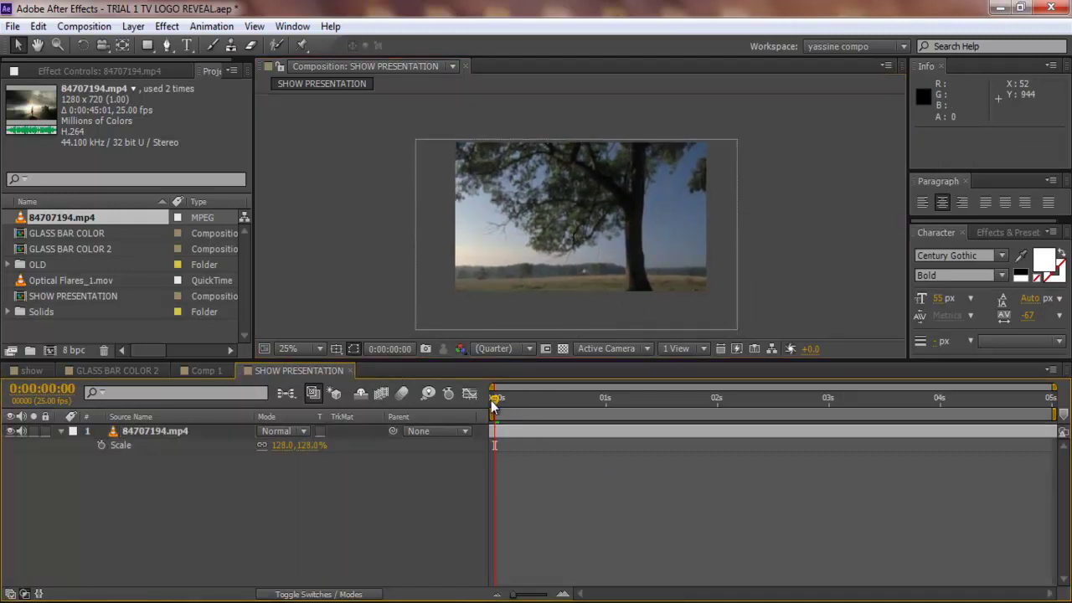
pyautogui.scroll(2, 571, 274)
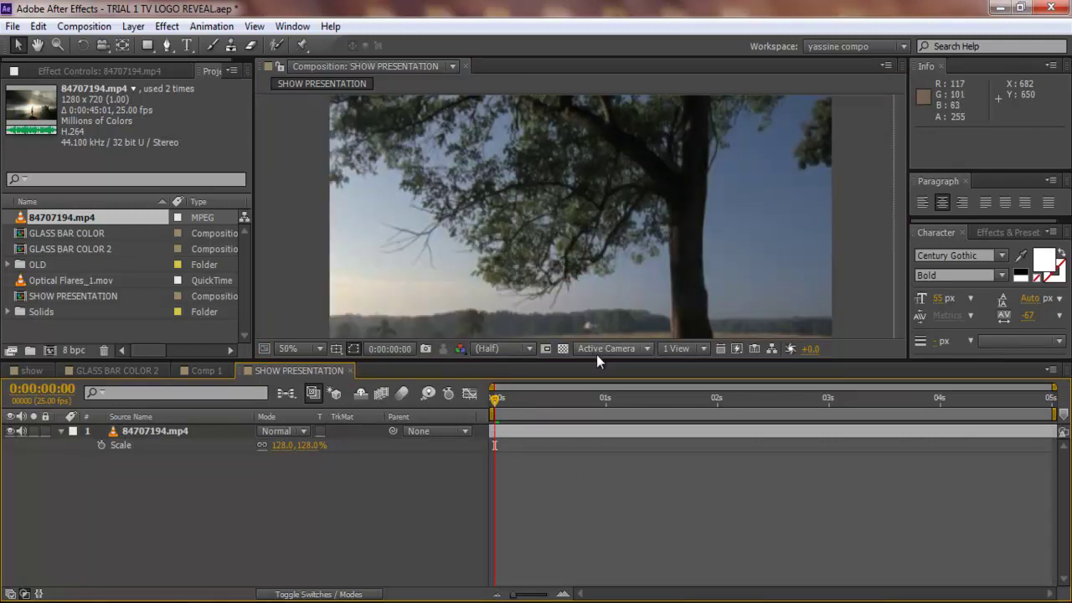
pyautogui.moveTo(610, 358); pyautogui.dragTo(611, 438)
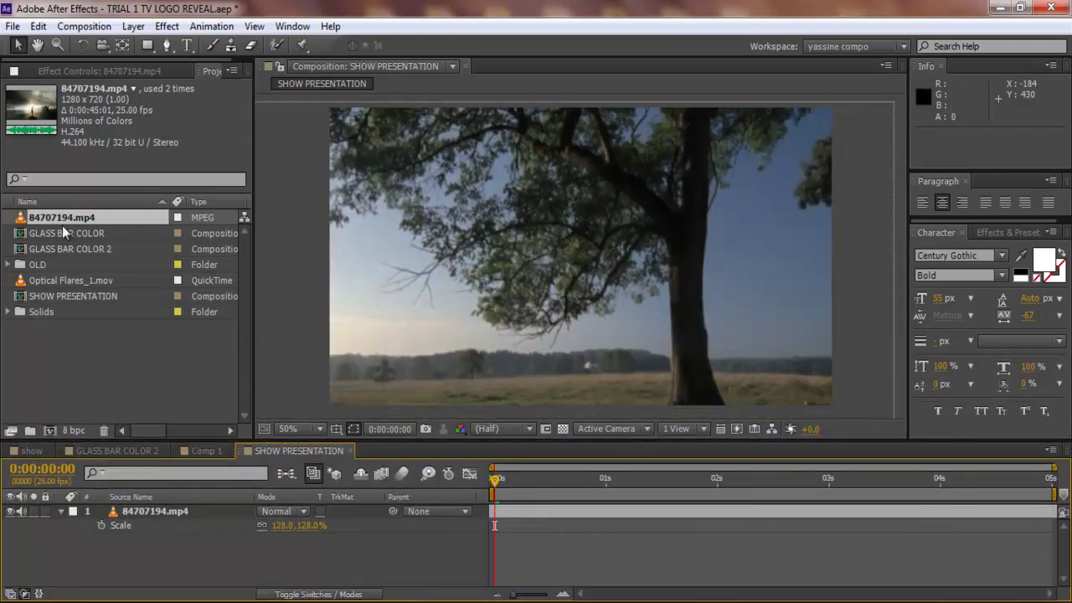
# Step: Open the GLASS BAR COLOR comp from the Project panel
pyautogui.click(86, 374)
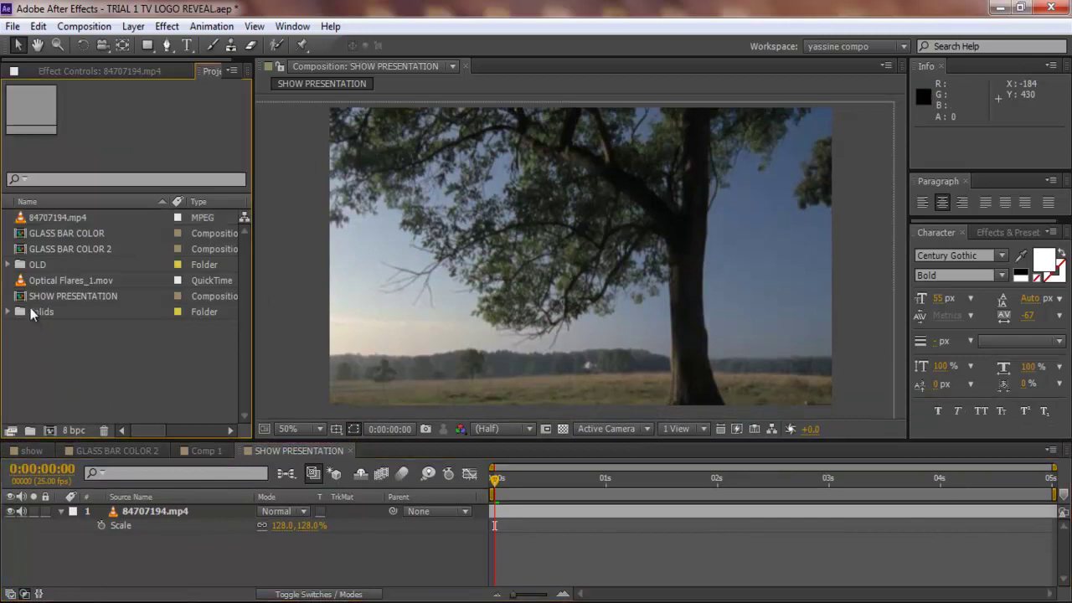
pyautogui.click(76, 235)
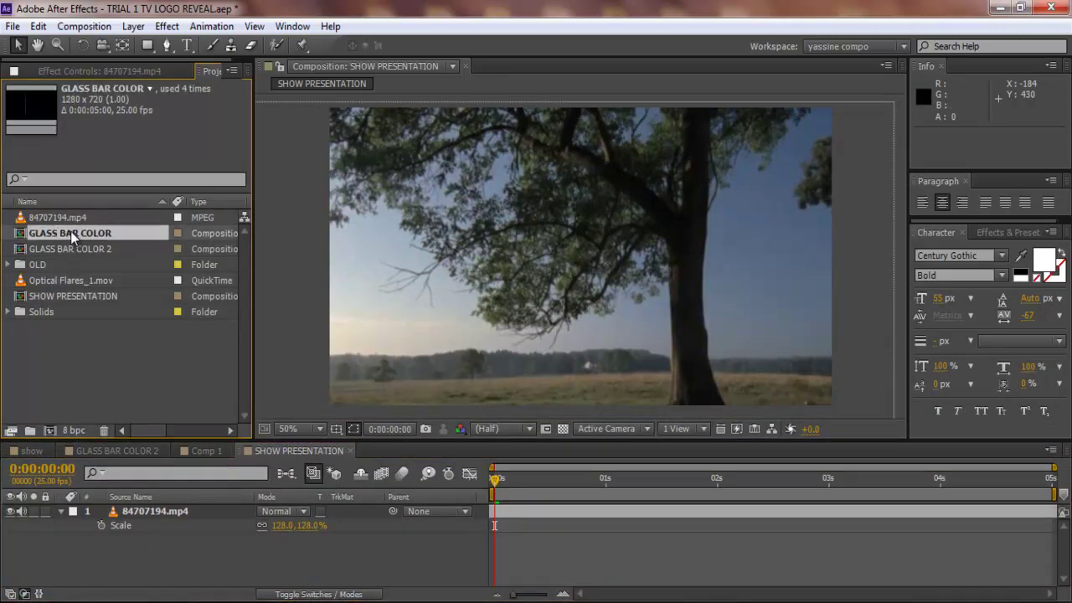
pyautogui.doubleClick(70, 231)
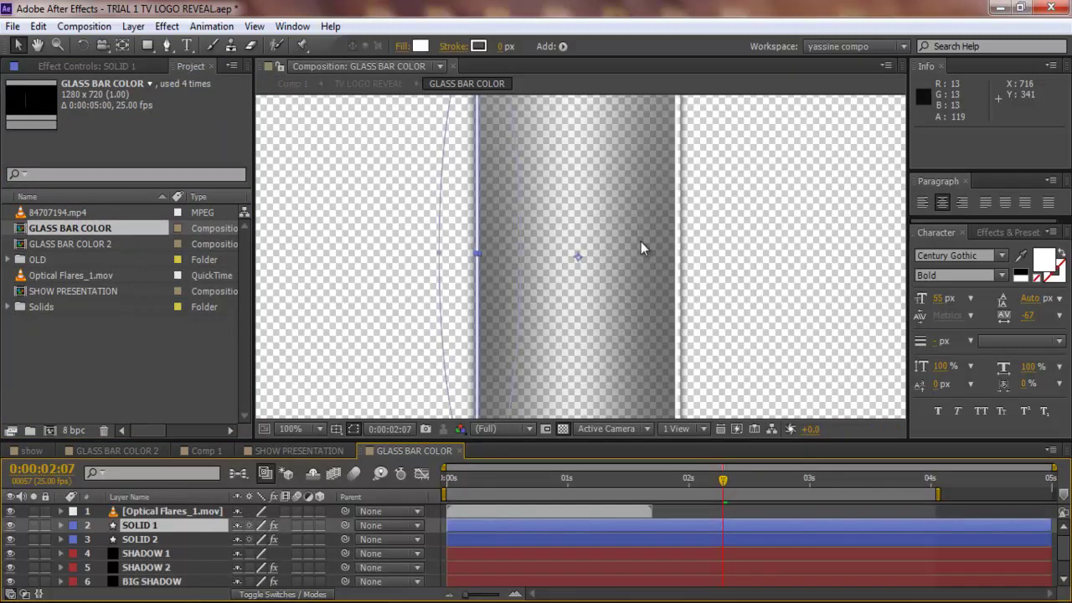
# Step: Close the Comp 1, GLASS BAR COLOR 2 and show timeline tabs
pyautogui.press(',')
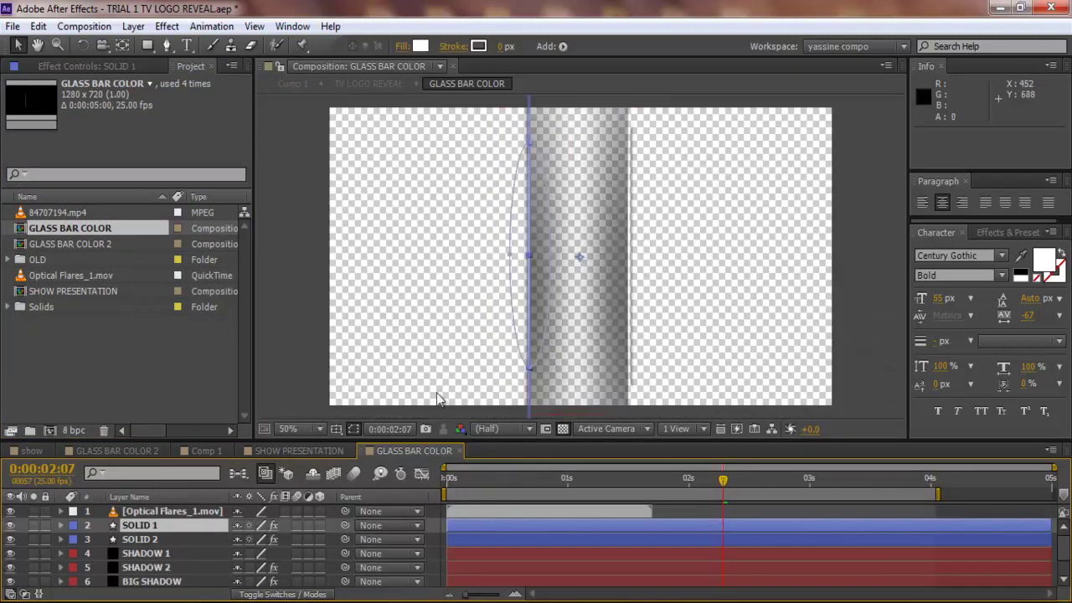
pyautogui.click(184, 445)
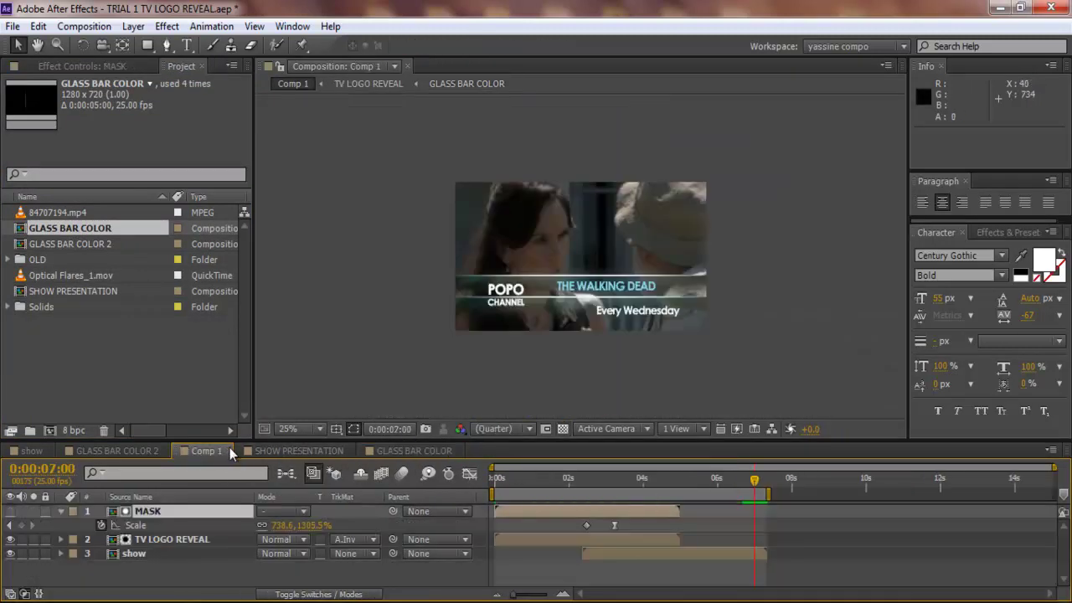
pyautogui.click(230, 447)
pyautogui.click(157, 448)
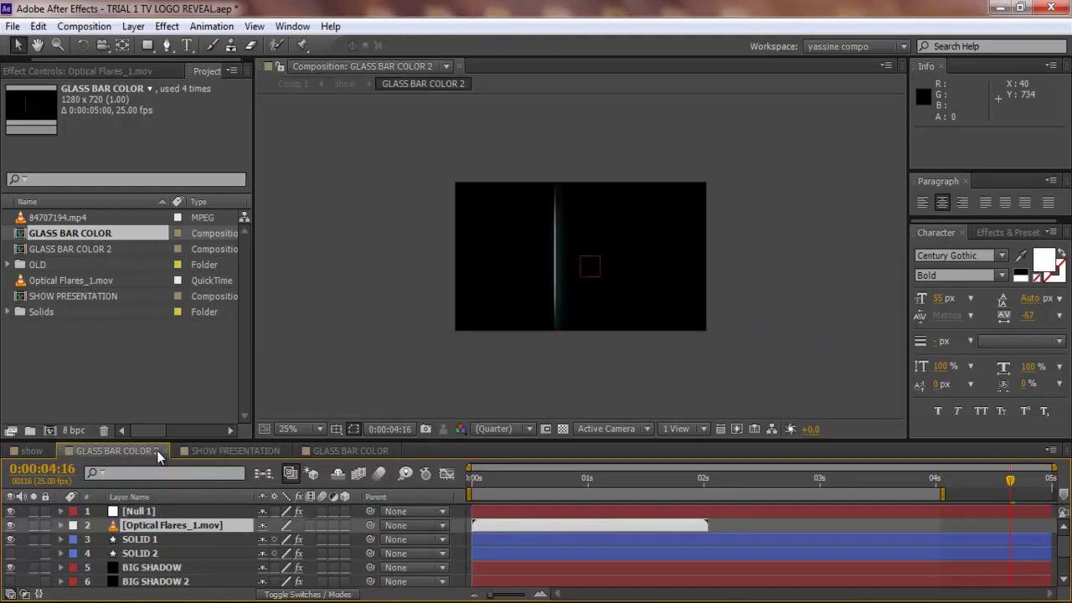
pyautogui.click(167, 450)
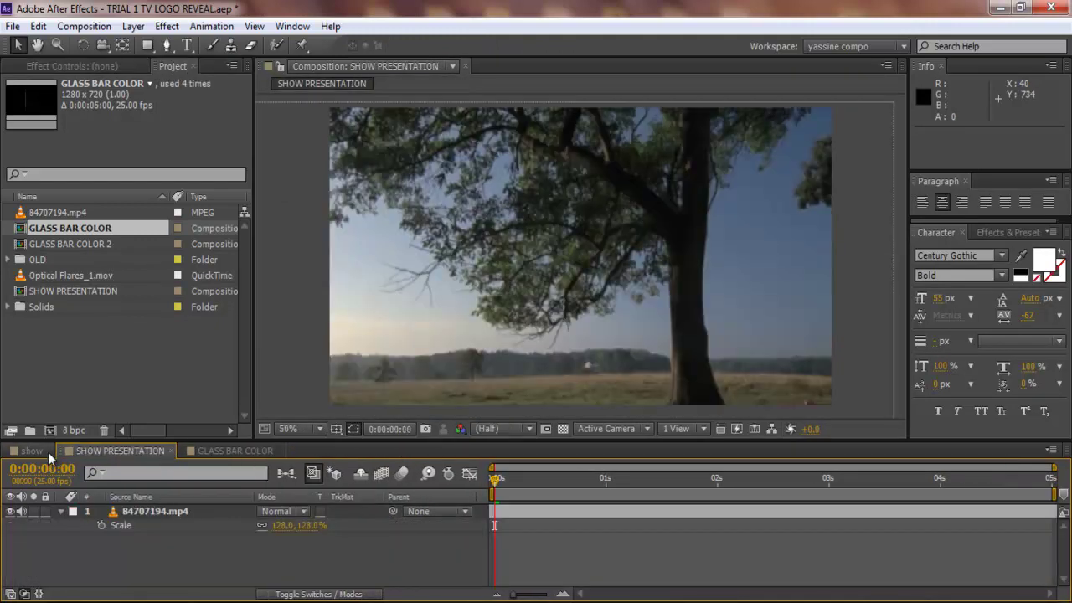
pyautogui.click(46, 450)
pyautogui.click(49, 450)
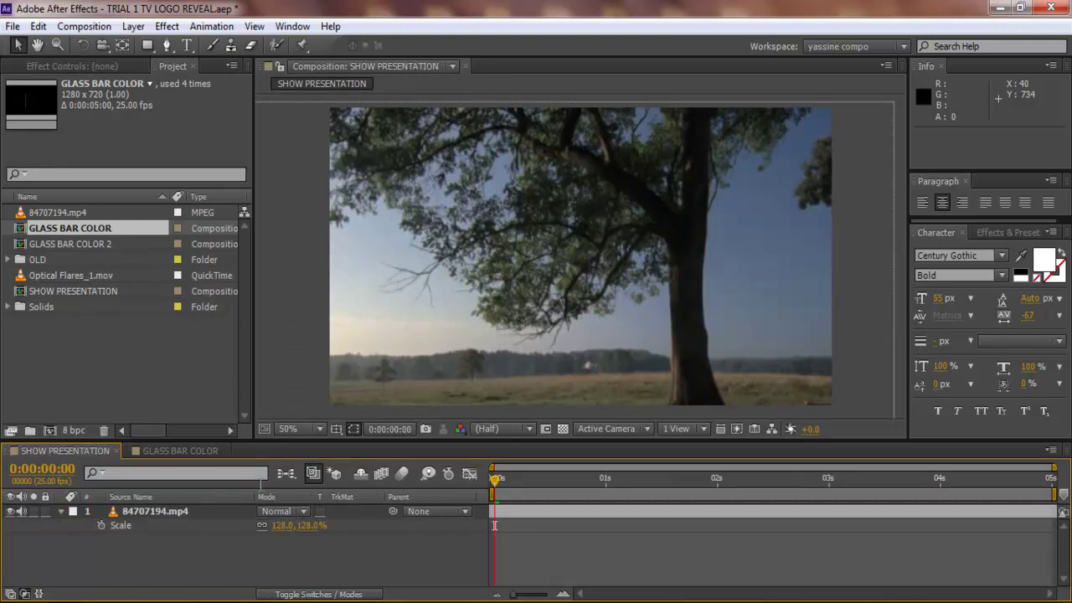
pyautogui.click(159, 451)
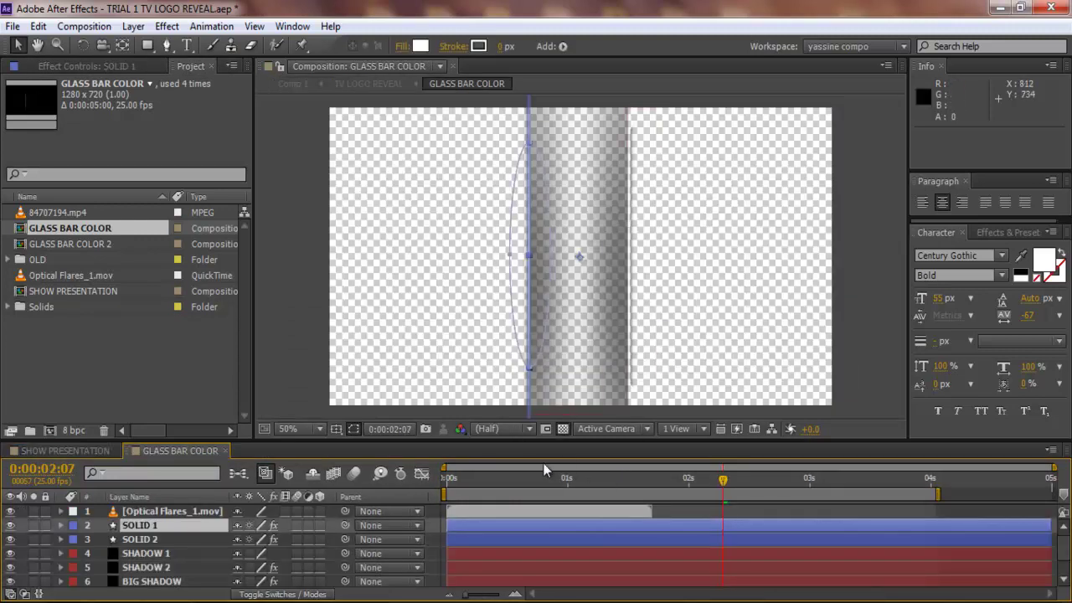
# Step: Scrub through GLASS BAR COLOR to check the optical flare animation
pyautogui.click(476, 479)
pyautogui.click(534, 478)
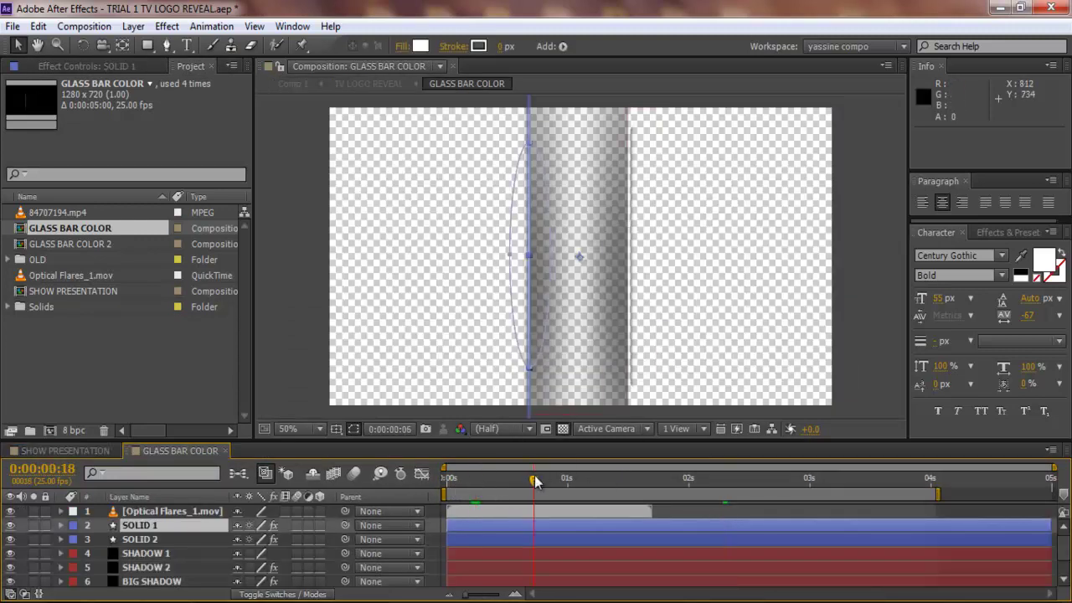
pyautogui.click(577, 482)
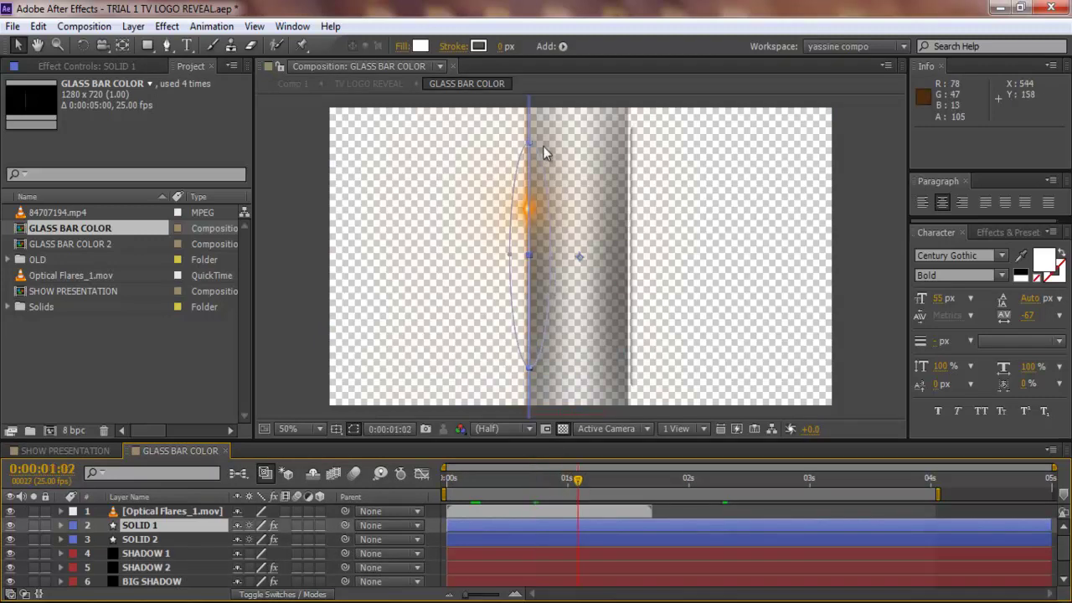
pyautogui.click(658, 473)
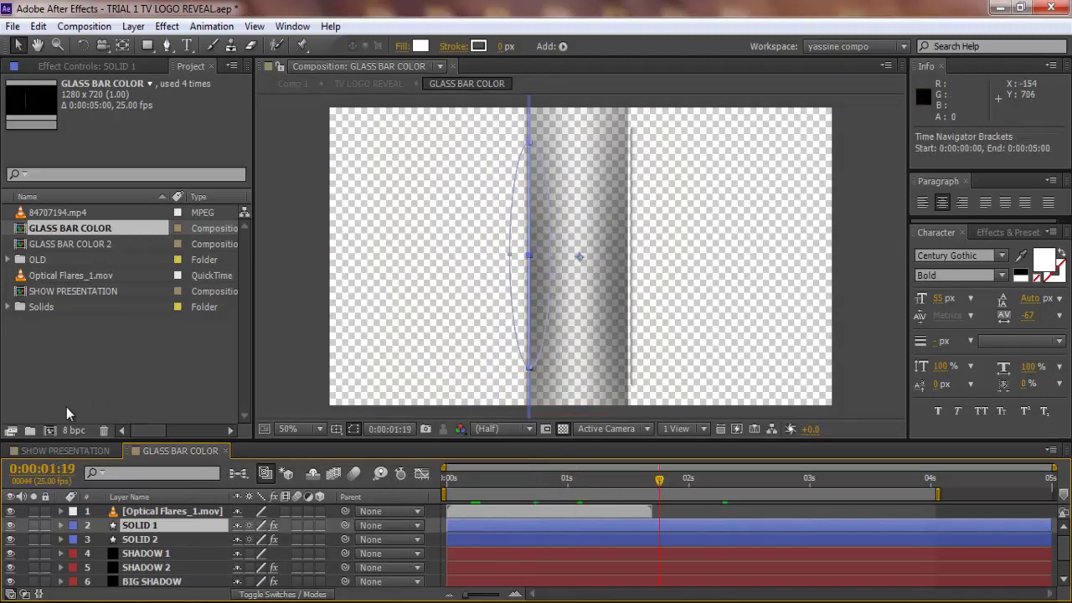
# Step: Return to SHOW PRESENTATION and file GLASS BAR COLOR 2 into the OLD folder
pyautogui.click(86, 449)
pyautogui.click(65, 244)
pyautogui.moveTo(65, 244); pyautogui.dragTo(48, 257)
pyautogui.click(92, 356)
pyautogui.click(66, 225)
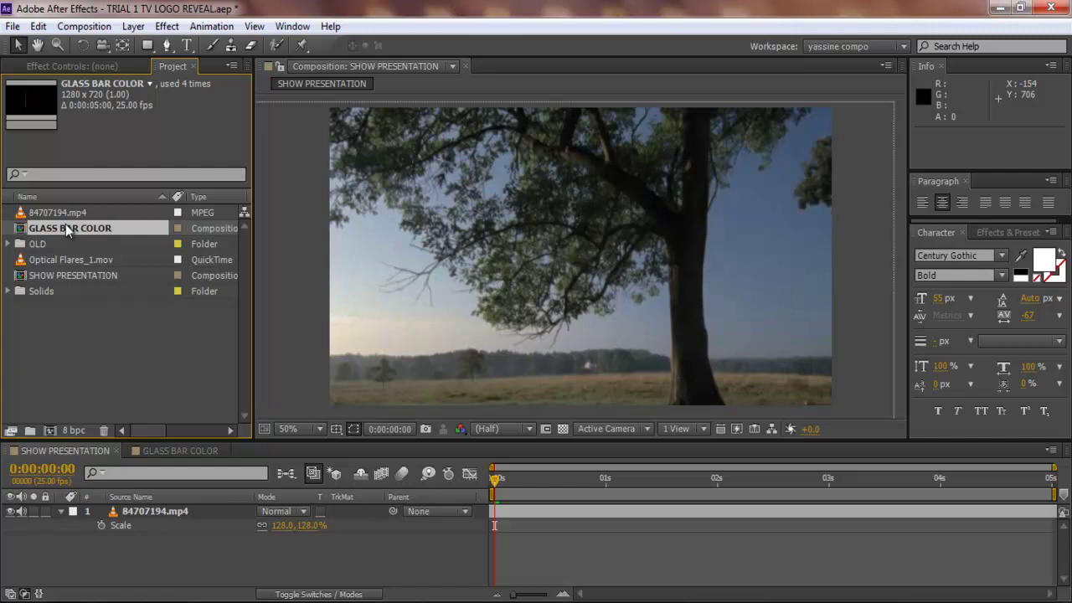
# Step: Duplicate GLASS BAR COLOR as GLASS BAR COLOR 2, open it, and close the original
pyautogui.hotkey('ctrl', 'd')
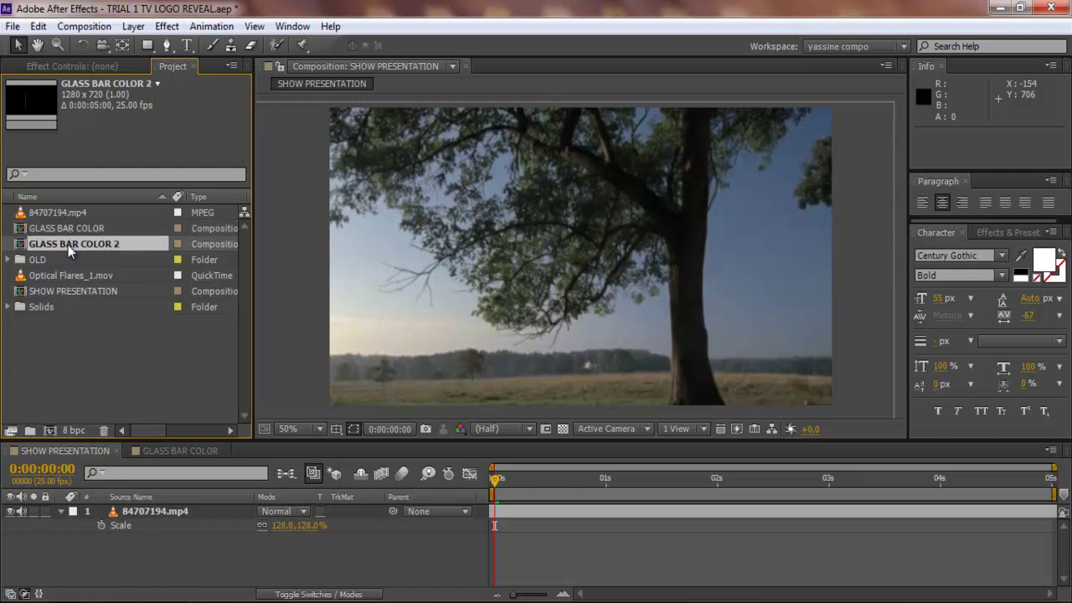
pyautogui.doubleClick(68, 244)
pyautogui.click(206, 451)
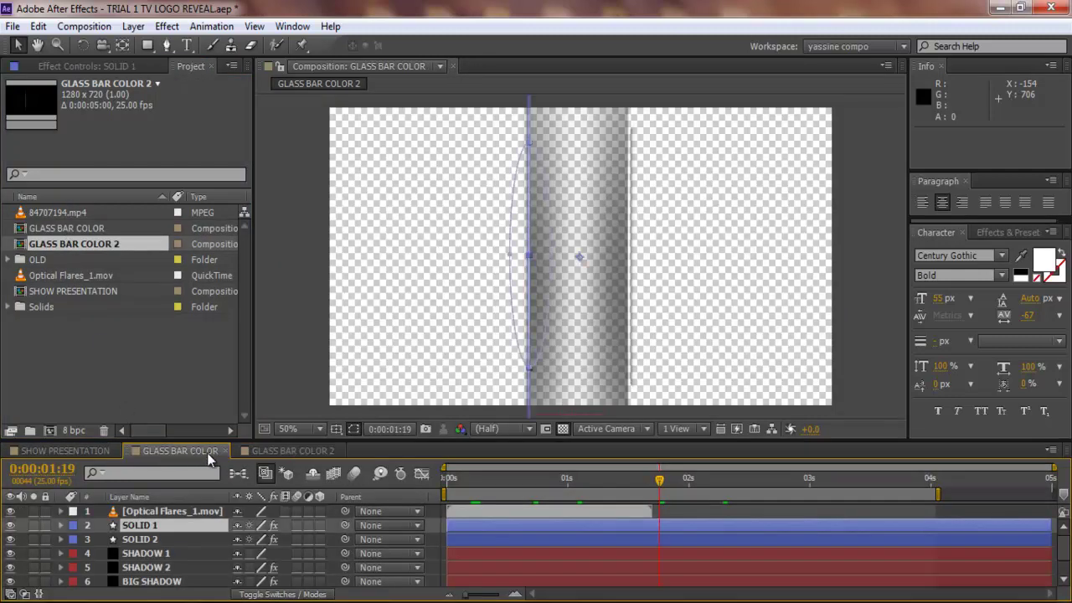
pyautogui.click(224, 450)
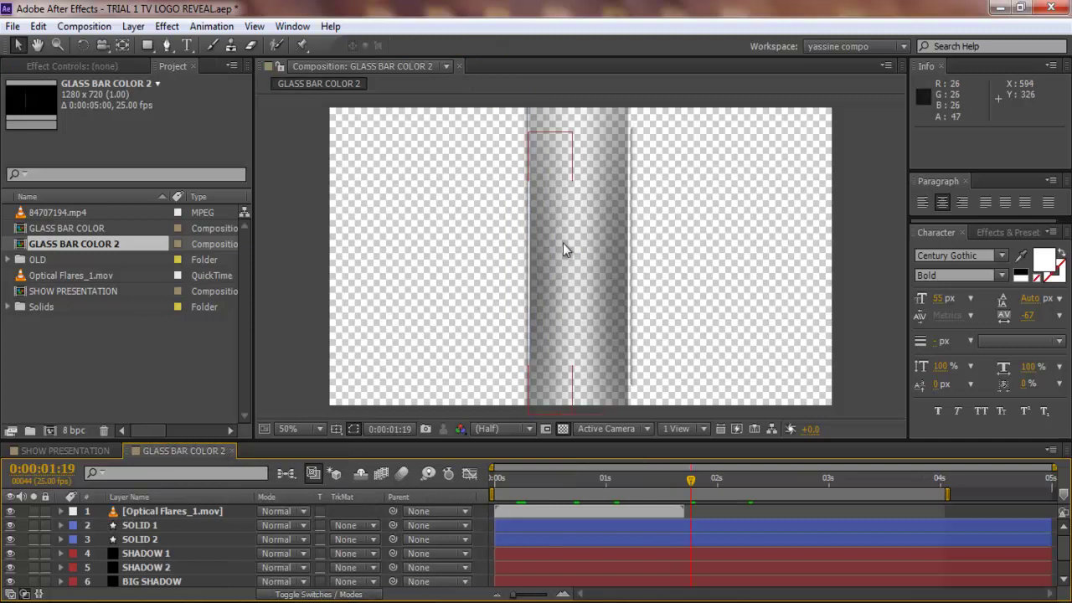
# Step: Delete the SOLID 2, SHADOW 2, BIG SHADOW 2 and SHADOW 1 layers
pyautogui.click(162, 537)
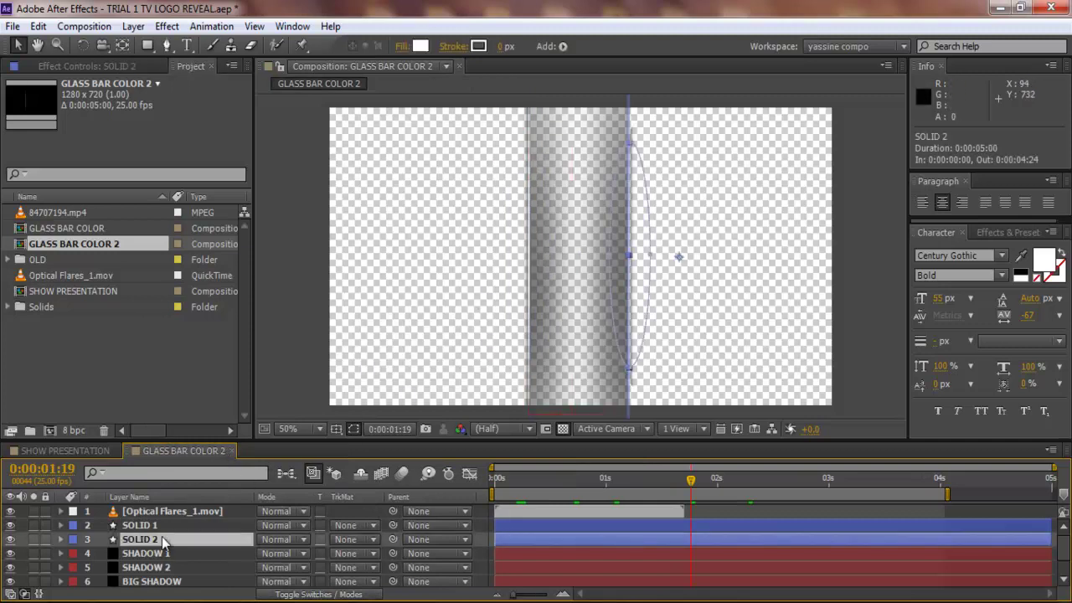
pyautogui.scroll(-2, 162, 536)
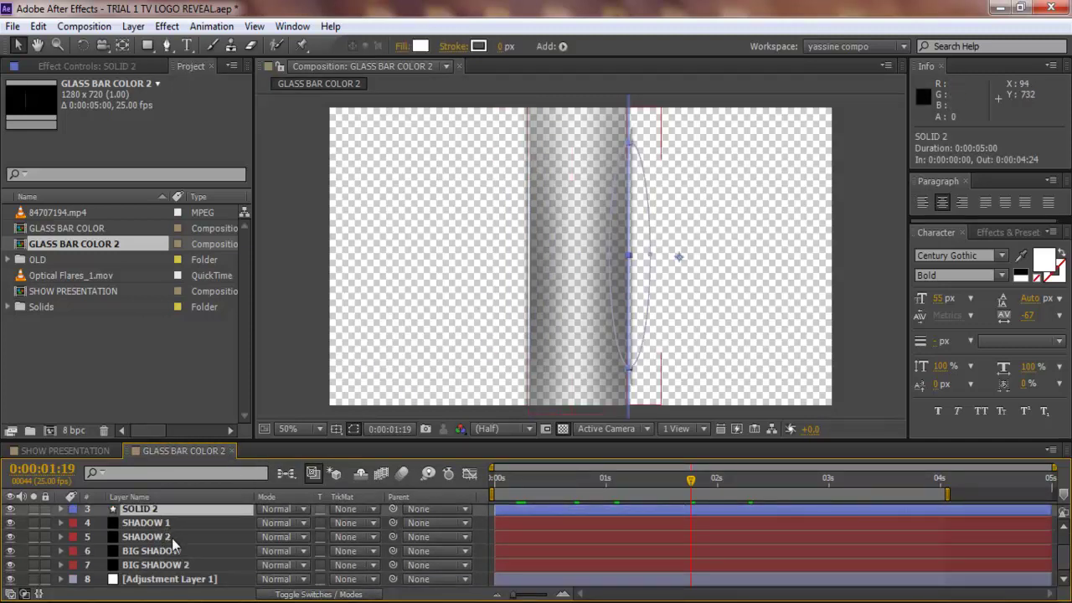
pyautogui.keyDown('ctrl'); pyautogui.click(172, 537); pyautogui.keyUp('ctrl')
pyautogui.keyDown('ctrl'); pyautogui.click(173, 565); pyautogui.keyUp('ctrl')
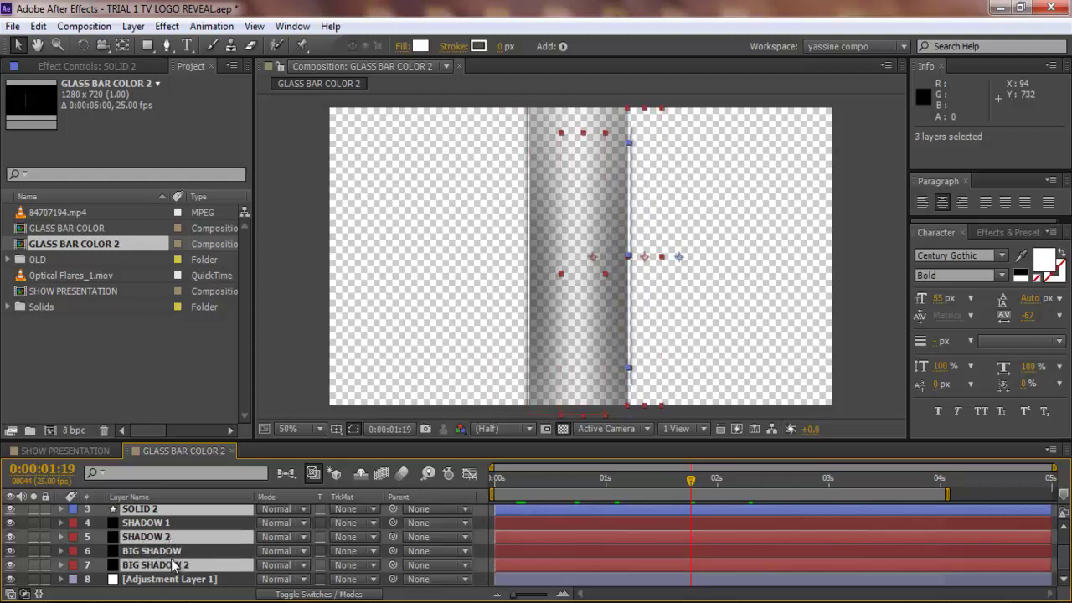
pyautogui.press('Delete')
pyautogui.click(171, 539)
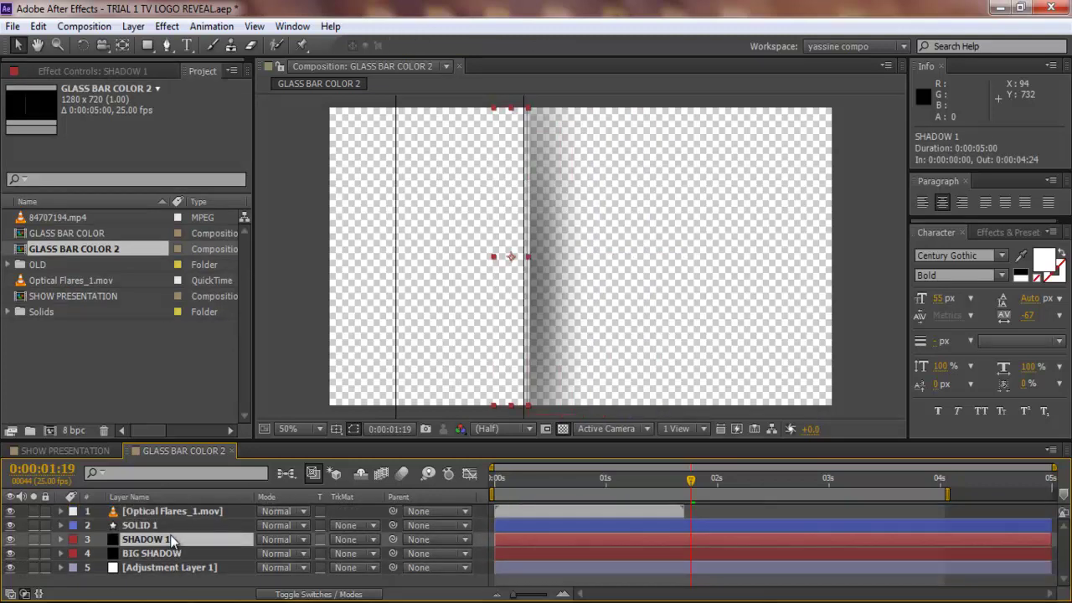
pyautogui.press('Delete')
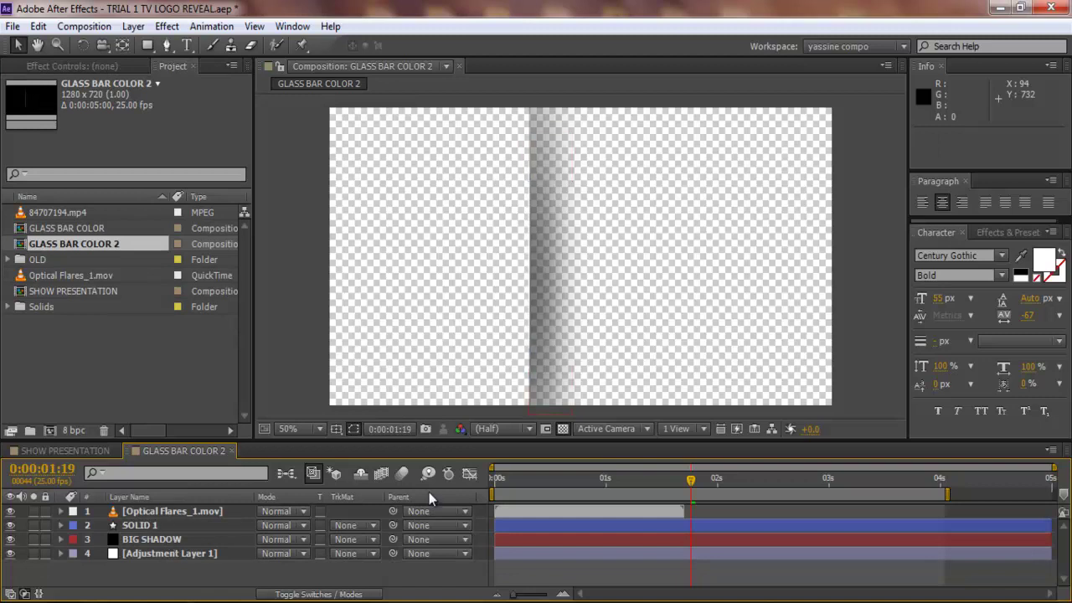
# Step: Turn off the transparency grid and show BIG SHADOW's Ramp effect in Effect Controls
pyautogui.click(561, 430)
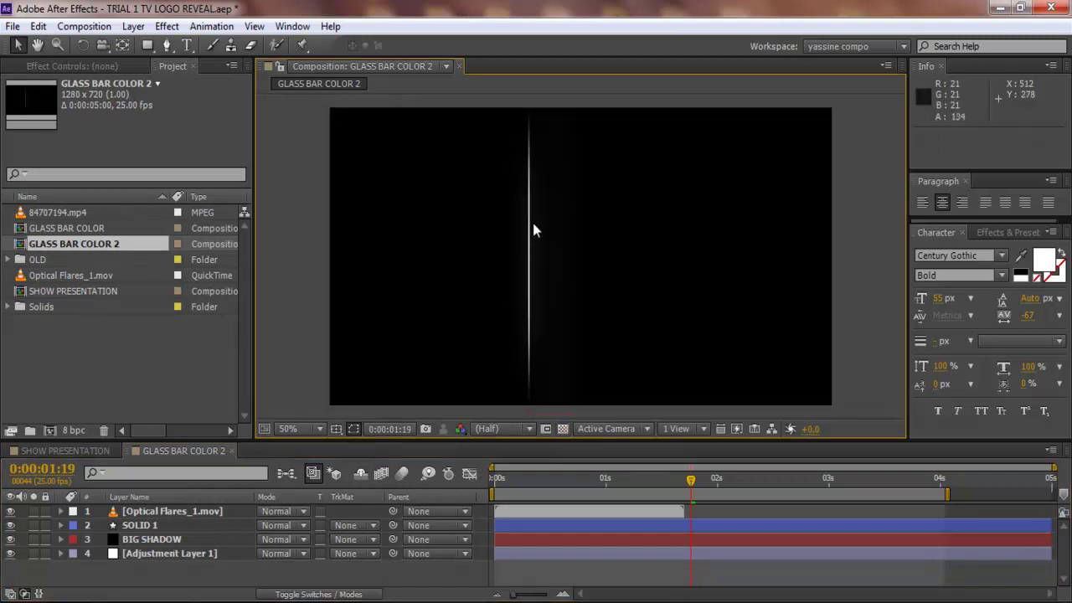
pyautogui.click(542, 268)
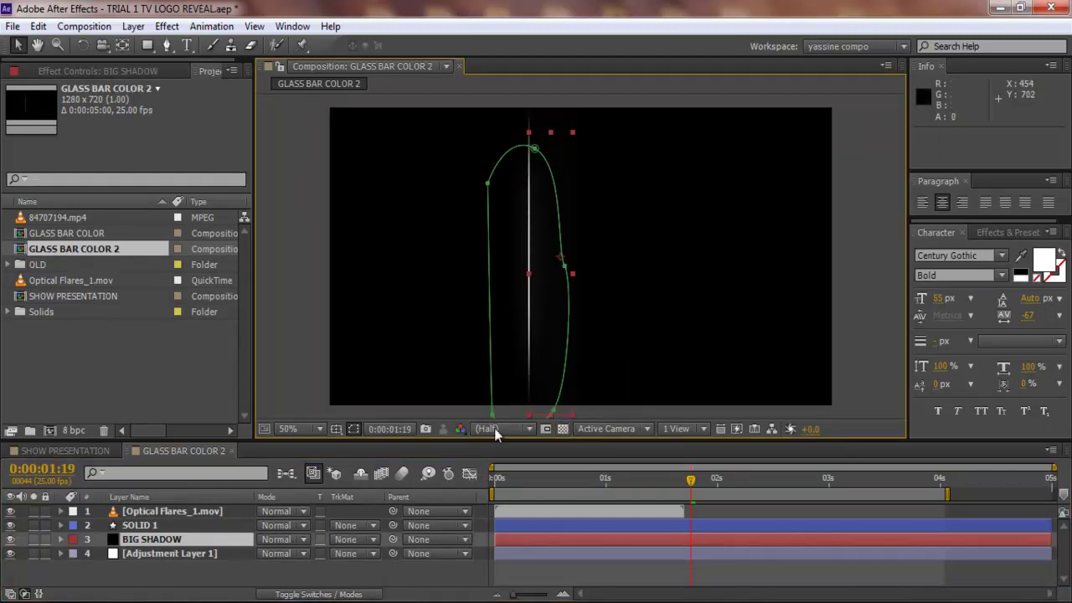
pyautogui.click(187, 575)
pyautogui.click(173, 540)
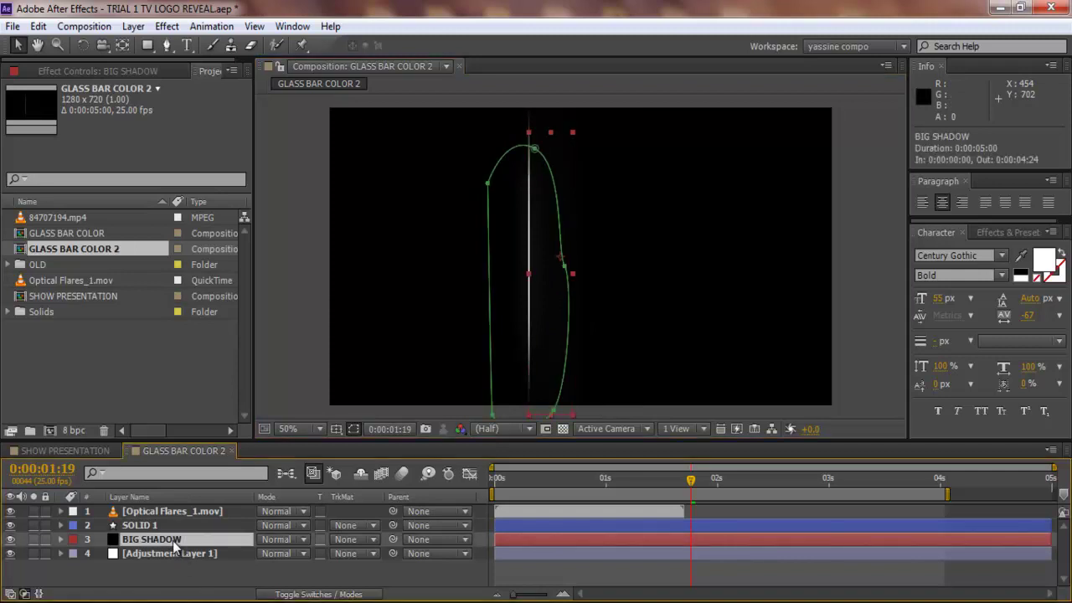
pyautogui.click(113, 71)
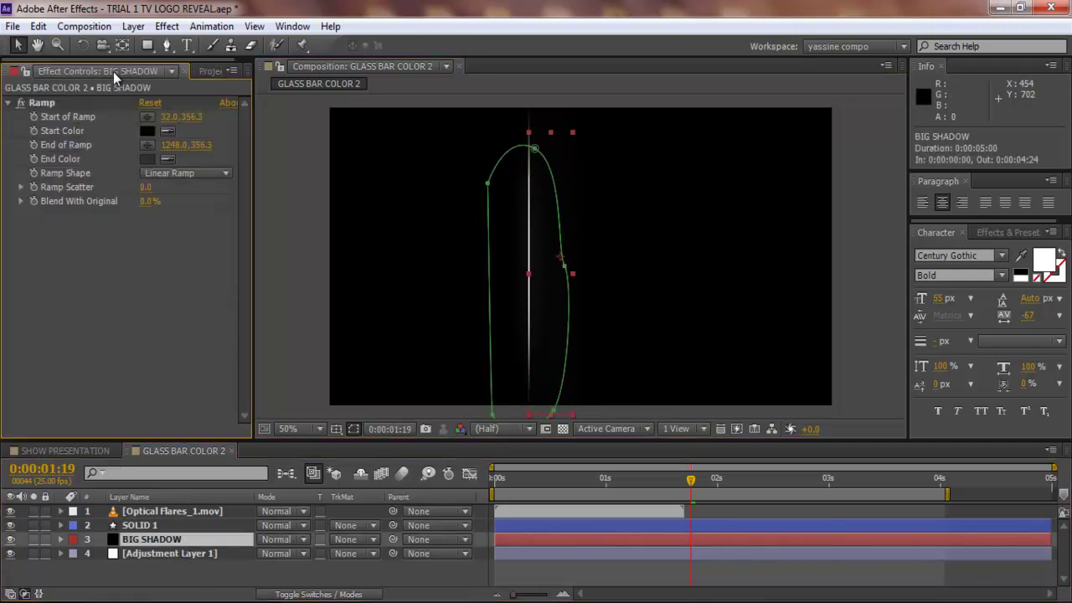
# Step: Set BIG SHADOW's Ramp Start Color to light teal 47ADB6
pyautogui.click(147, 131)
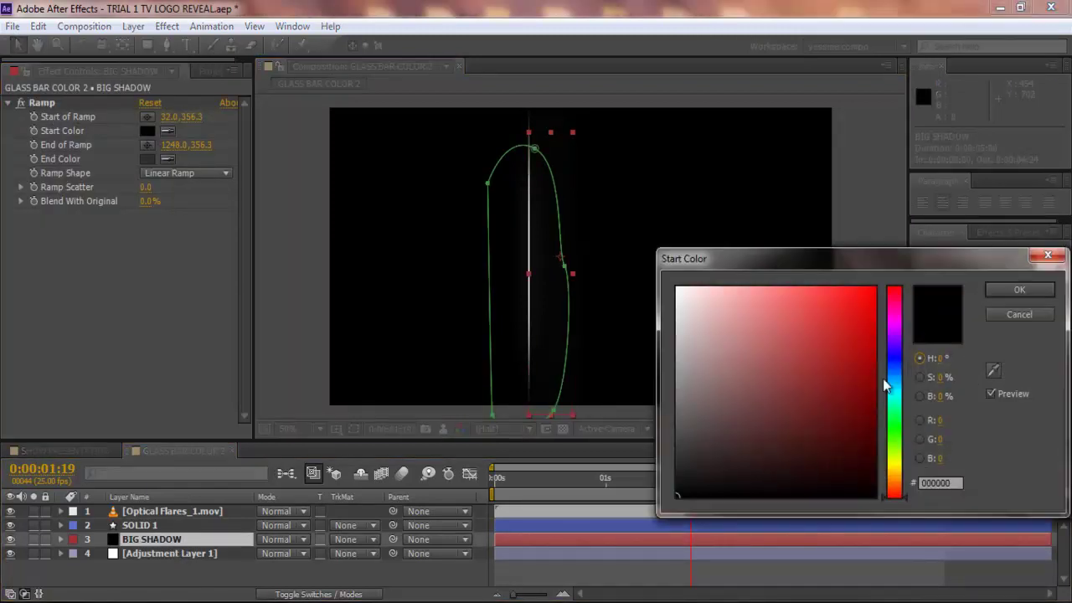
pyautogui.moveTo(894, 363); pyautogui.dragTo(892, 377)
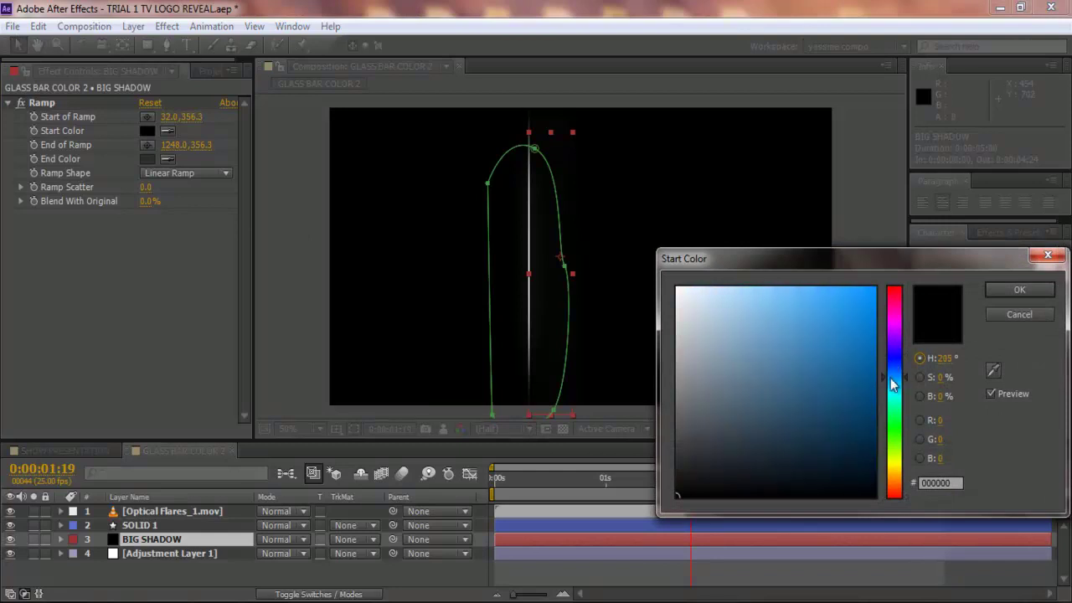
pyautogui.moveTo(796, 368)
pyautogui.mouseDown()
pyautogui.moveTo(802, 323)
pyautogui.moveTo(804, 409)
pyautogui.moveTo(821, 371)
pyautogui.moveTo(771, 323)
pyautogui.moveTo(810, 371)
pyautogui.mouseUp()
pyautogui.moveTo(884, 396)
pyautogui.mouseDown()
pyautogui.moveTo(890, 382)
pyautogui.moveTo(890, 397)
pyautogui.mouseUp()
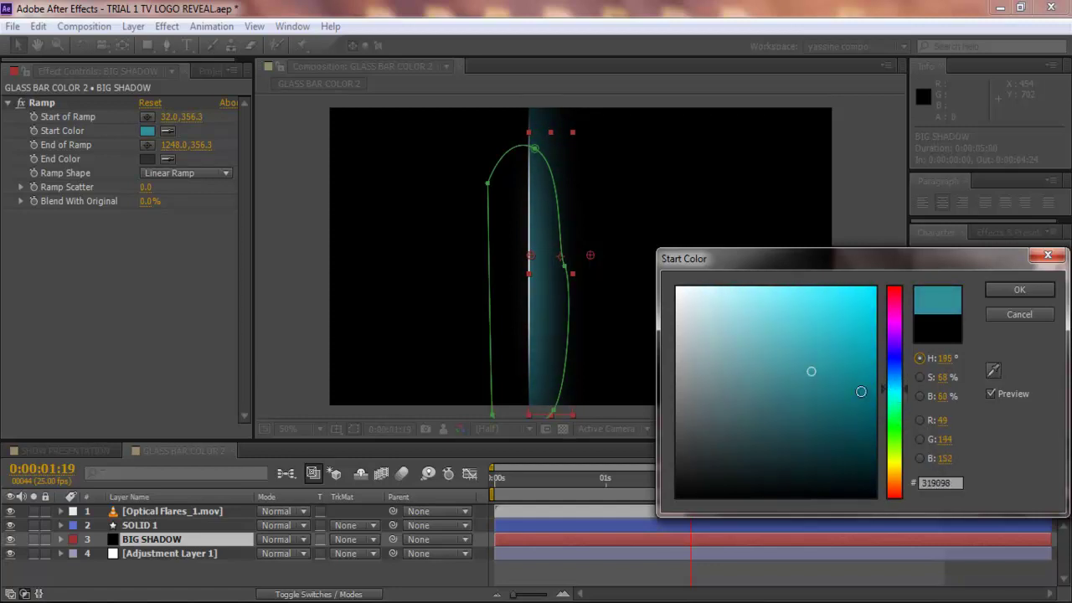
pyautogui.moveTo(761, 378)
pyautogui.mouseDown()
pyautogui.moveTo(768, 347)
pyautogui.moveTo(791, 332)
pyautogui.moveTo(797, 346)
pyautogui.mouseUp()
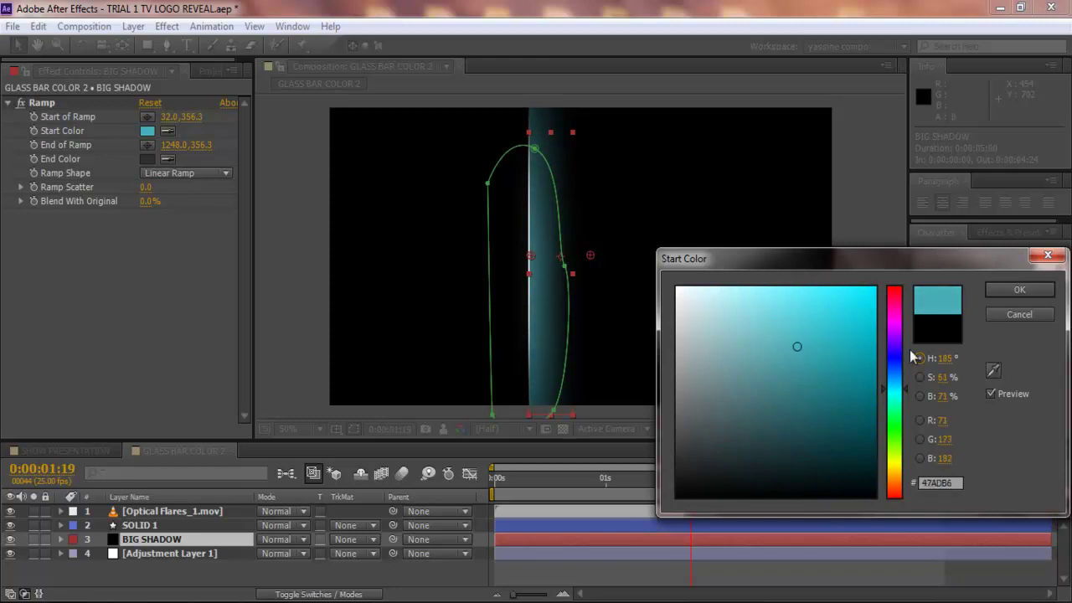
pyautogui.click(1018, 289)
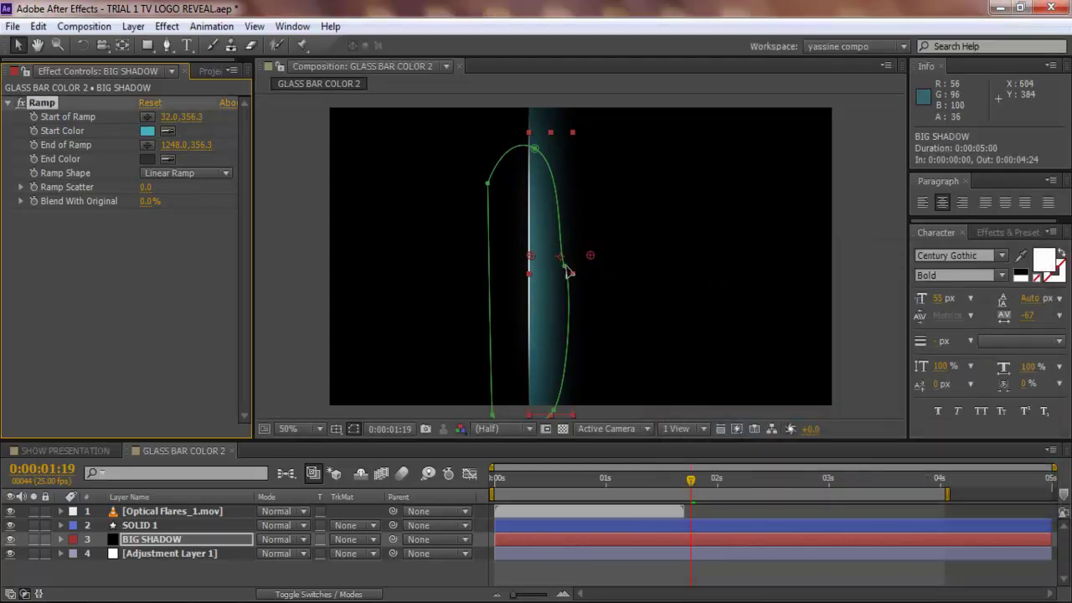
# Step: Drag the BIG SHADOW mask's top and bottom-right vertices outside the frame
pyautogui.click(532, 148)
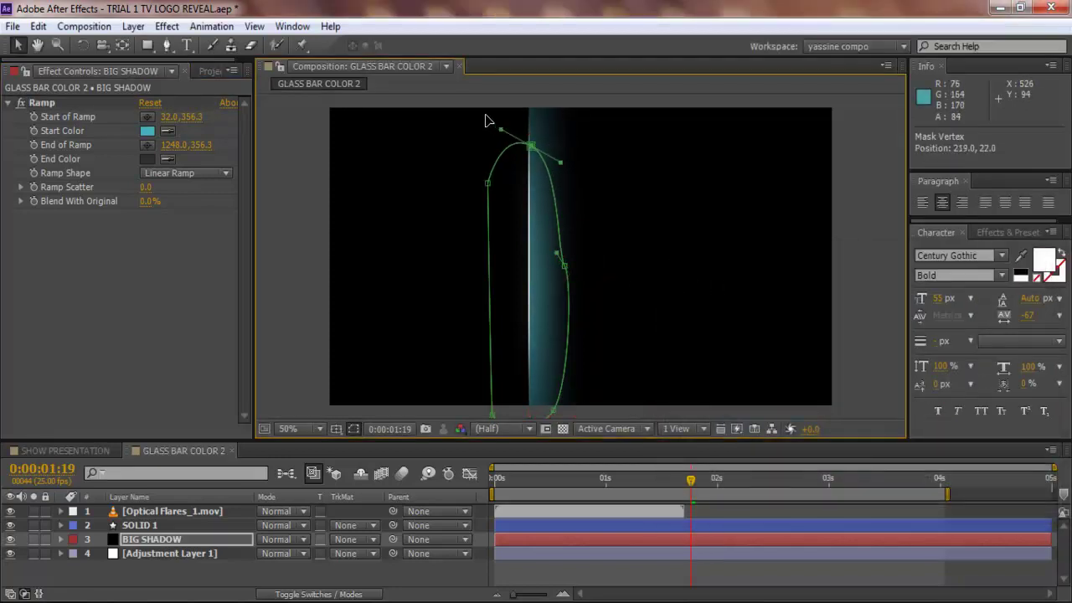
pyautogui.moveTo(485, 117); pyautogui.dragTo(463, 124)
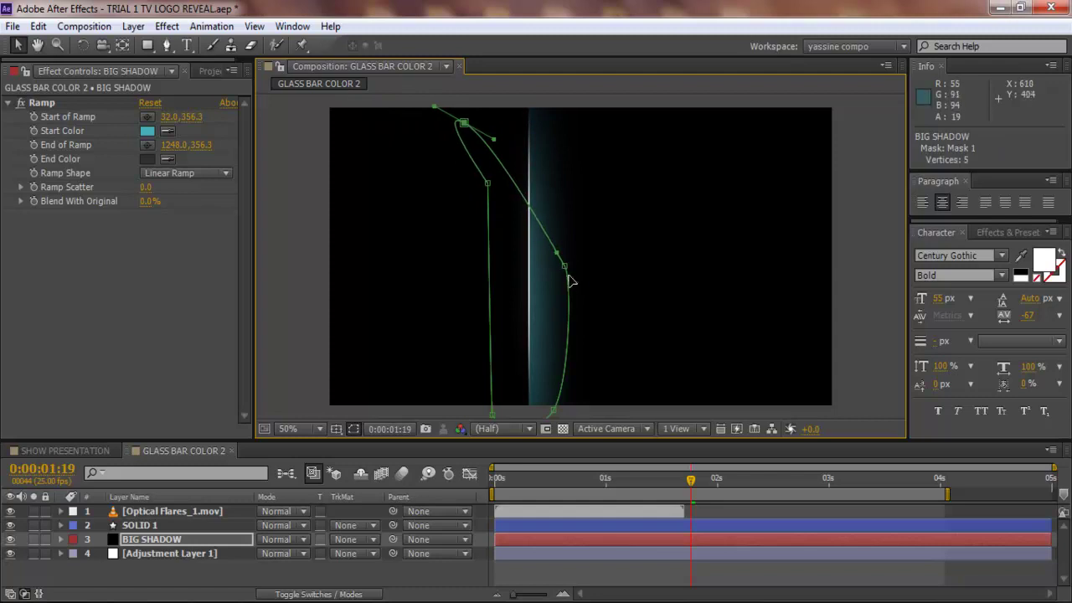
pyautogui.press(',')
pyautogui.press(',')
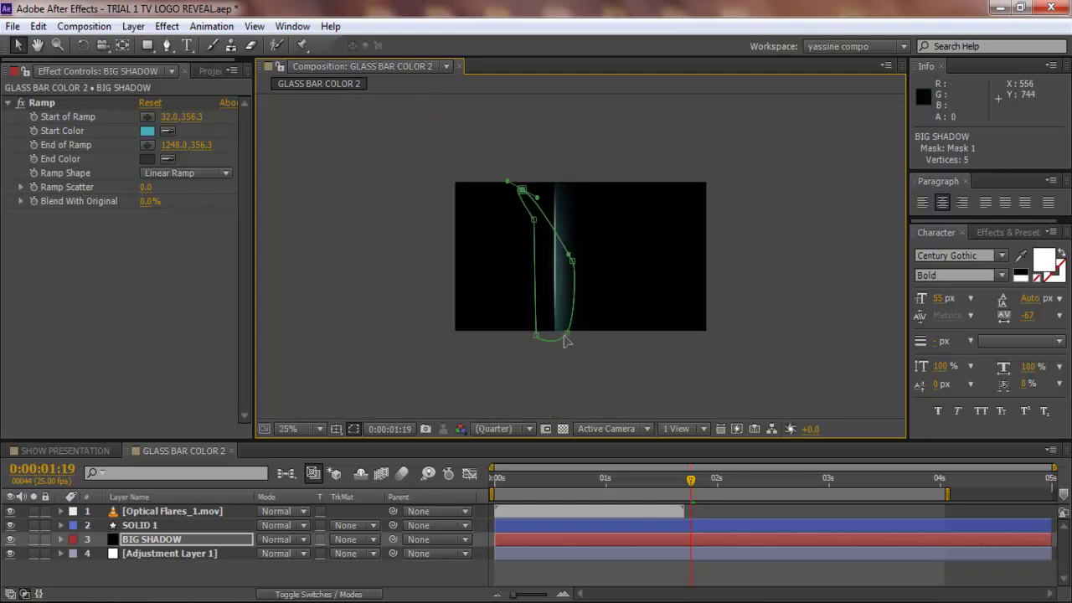
pyautogui.click(566, 335)
pyautogui.moveTo(571, 335); pyautogui.dragTo(523, 346)
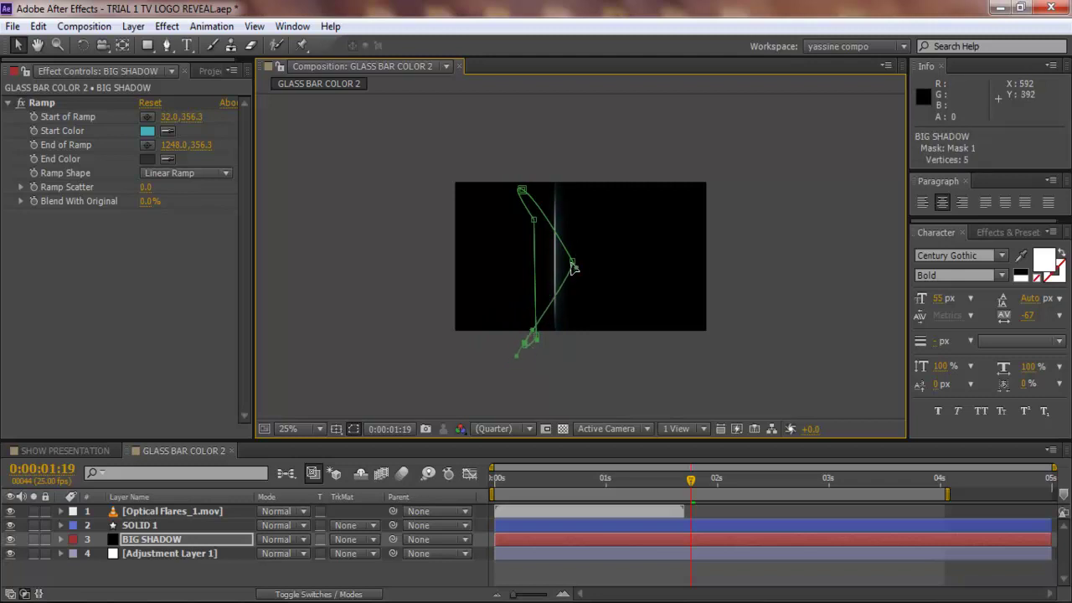
# Step: Deselect the layer, zoom back to 50%, and return to SHOW PRESENTATION
pyautogui.click(201, 586)
pyautogui.press('.')
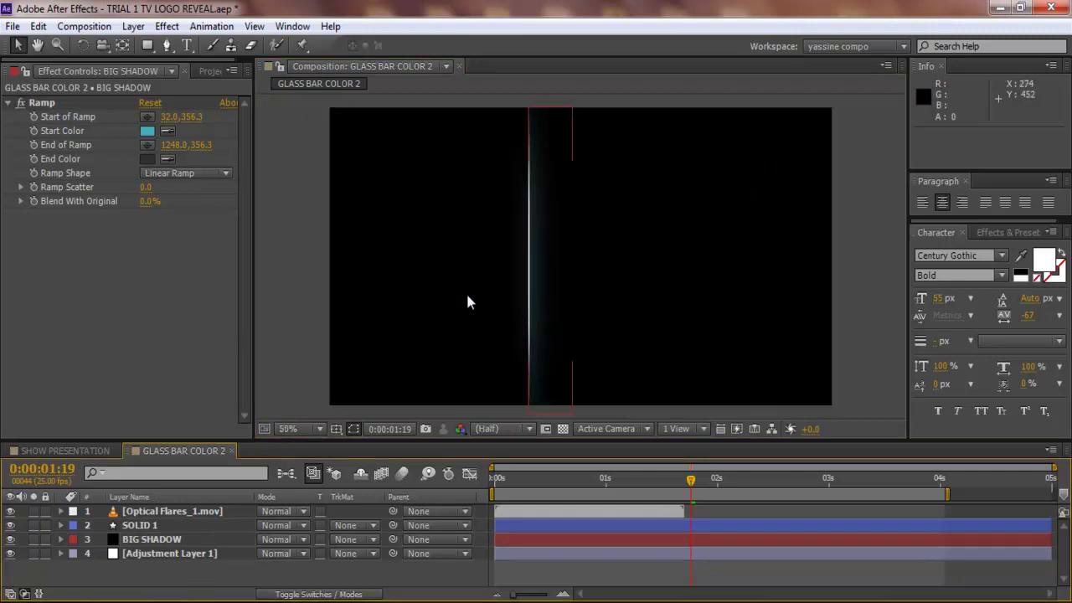
pyautogui.click(50, 451)
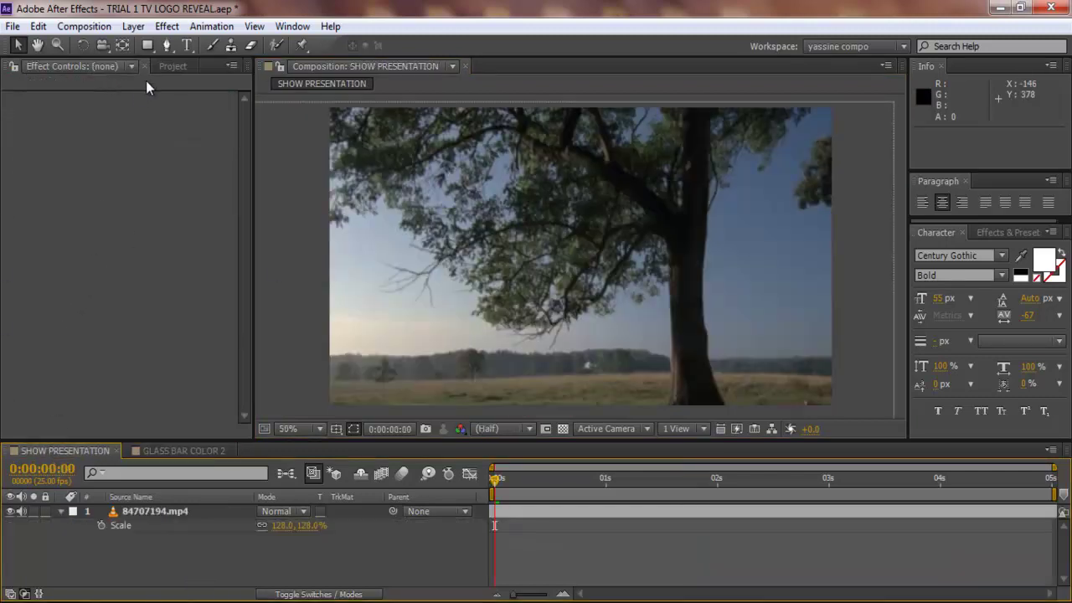
# Step: Add GLASS BAR COLOR 2 above the tree footage and rotate it 90° to lie horizontal
pyautogui.hotkey('ctrl', '0')
pyautogui.moveTo(63, 244); pyautogui.dragTo(175, 504)
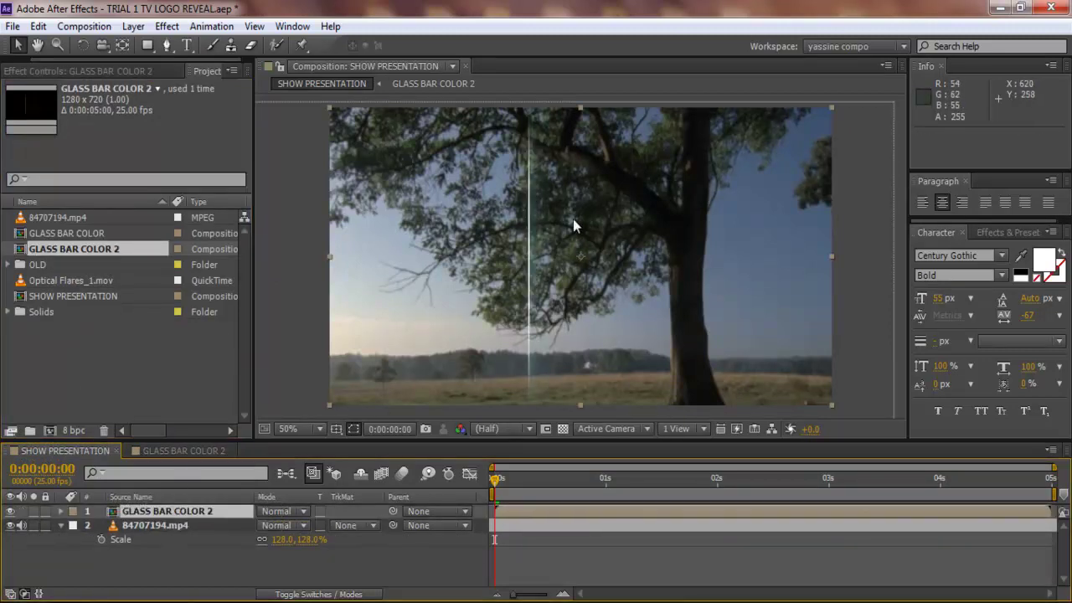
pyautogui.press('s')
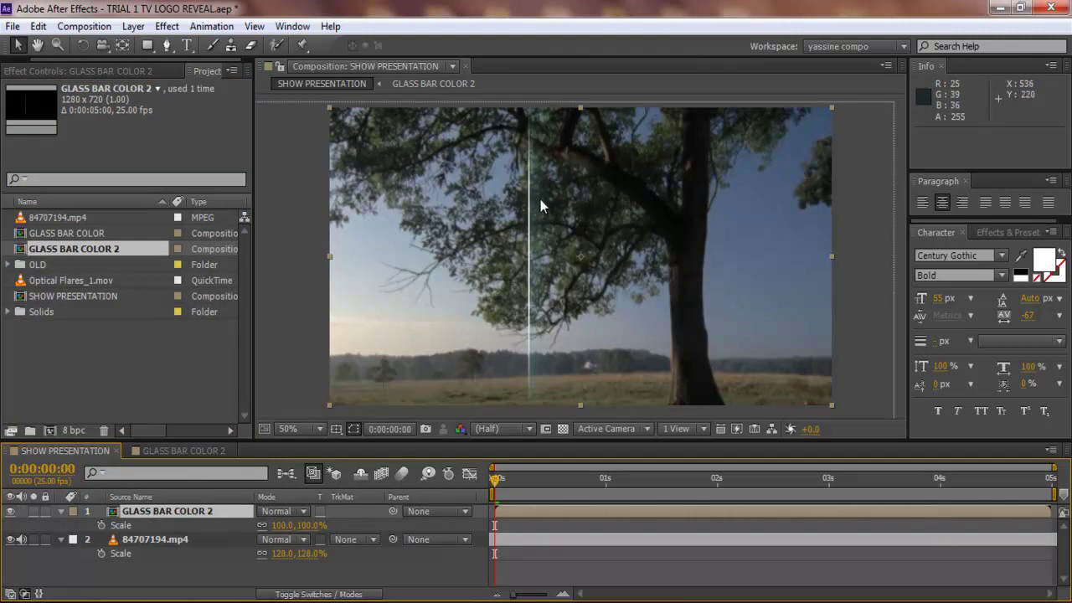
pyautogui.press('r')
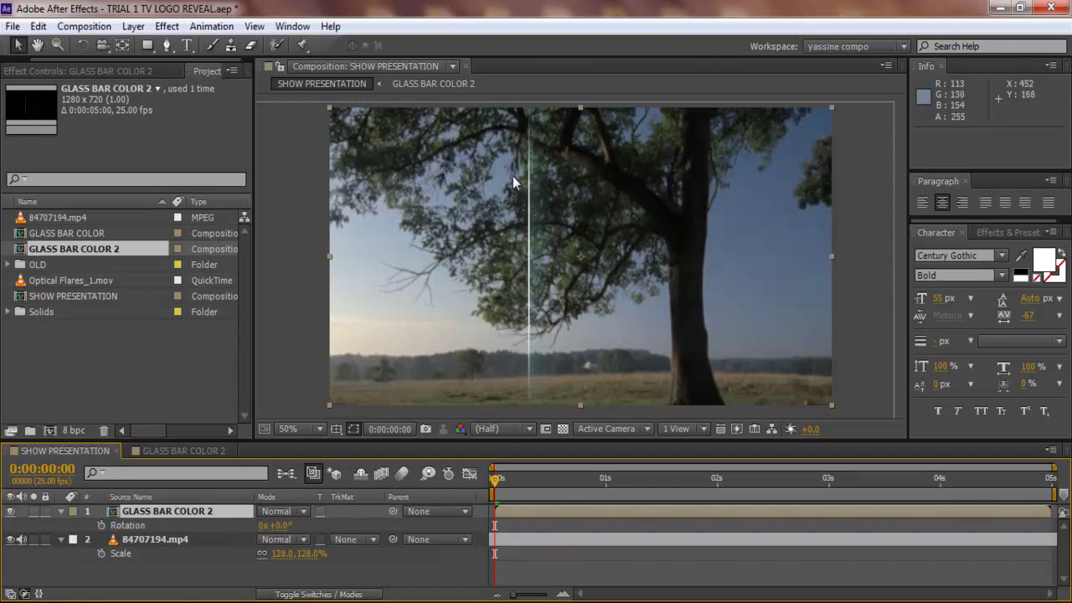
pyautogui.press('w')
pyautogui.moveTo(546, 156); pyautogui.dragTo(636, 243)
# Step: Scale the glass bar to 186% and move it low in the frame
pyautogui.press('s')
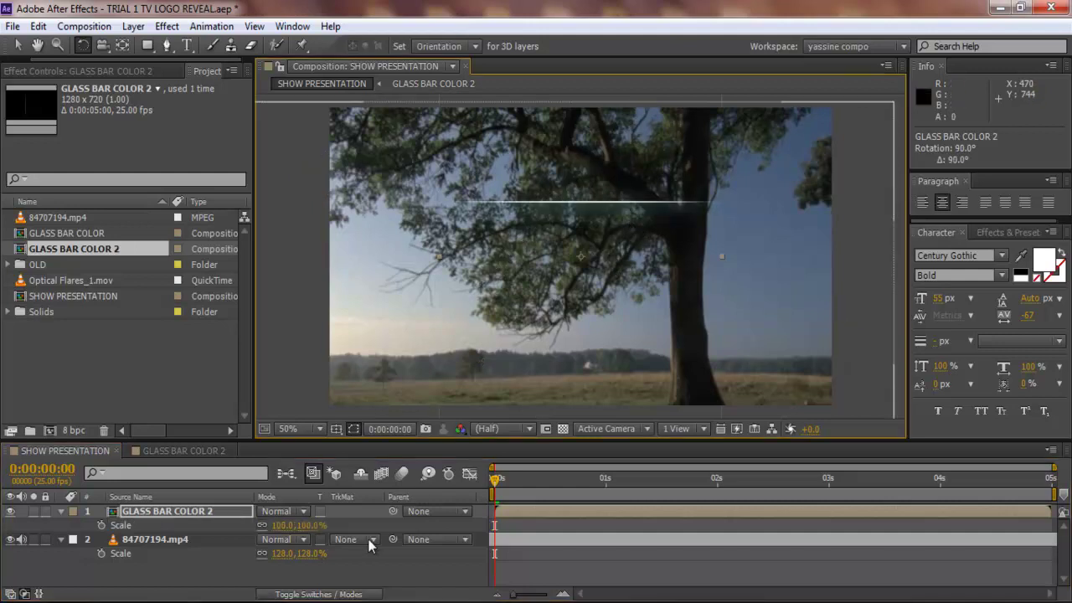
pyautogui.moveTo(310, 525); pyautogui.dragTo(384, 533)
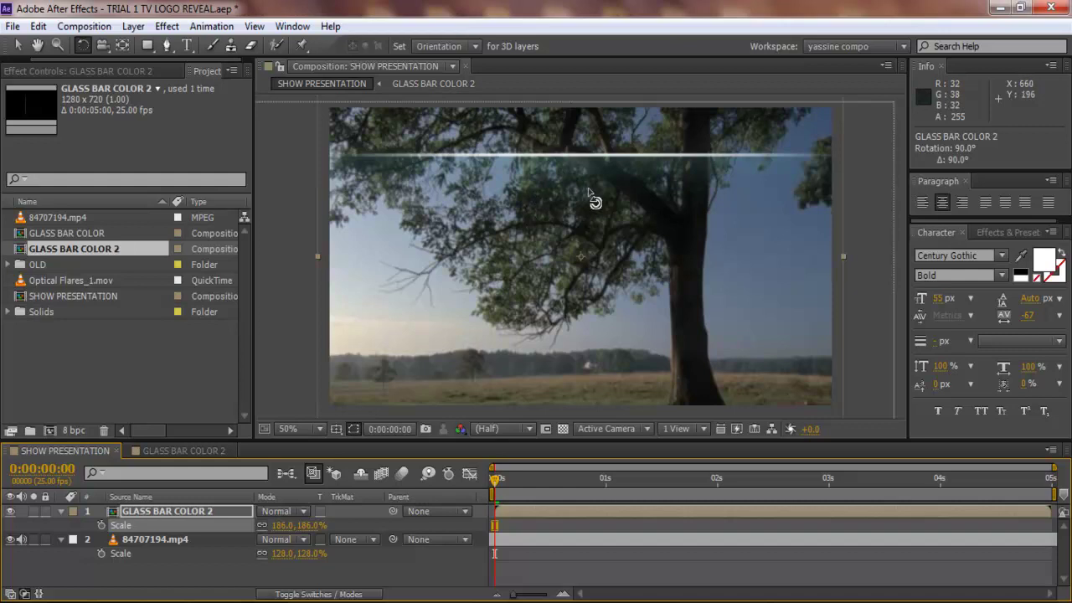
pyautogui.moveTo(598, 203); pyautogui.dragTo(606, 371)
pyautogui.hotkey('ctrl', 'z')
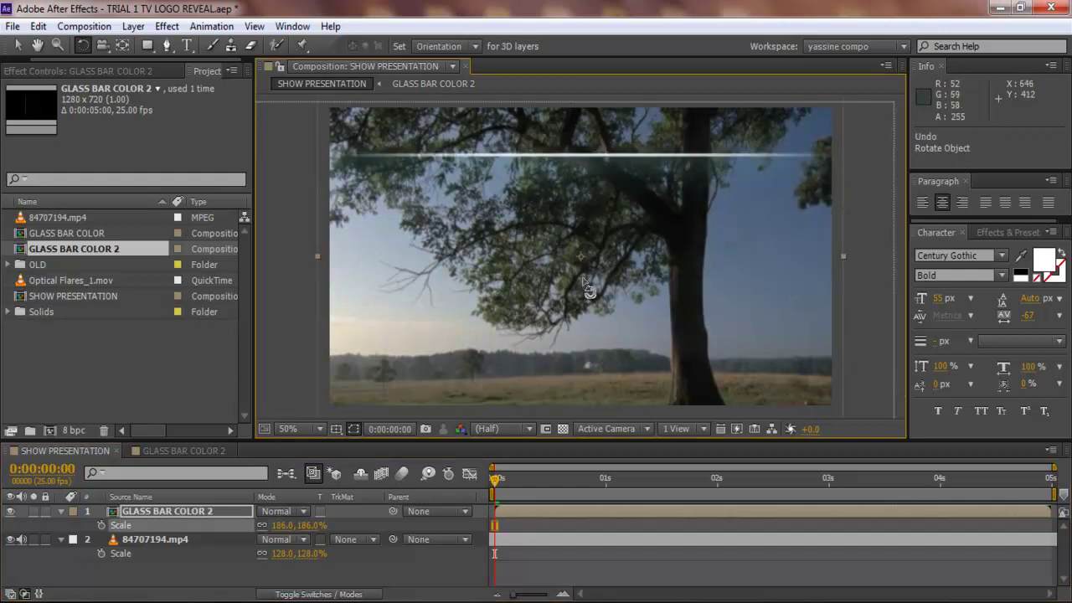
pyautogui.press('v')
pyautogui.moveTo(597, 175); pyautogui.dragTo(598, 363)
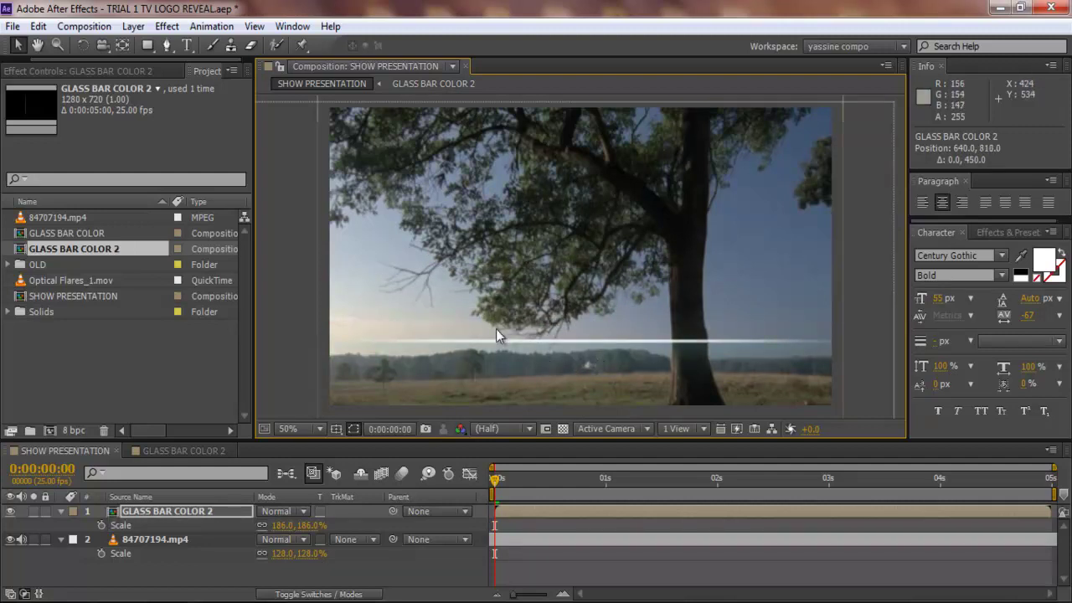
pyautogui.scroll(-2, 519, 326)
pyautogui.scroll(1, 531, 332)
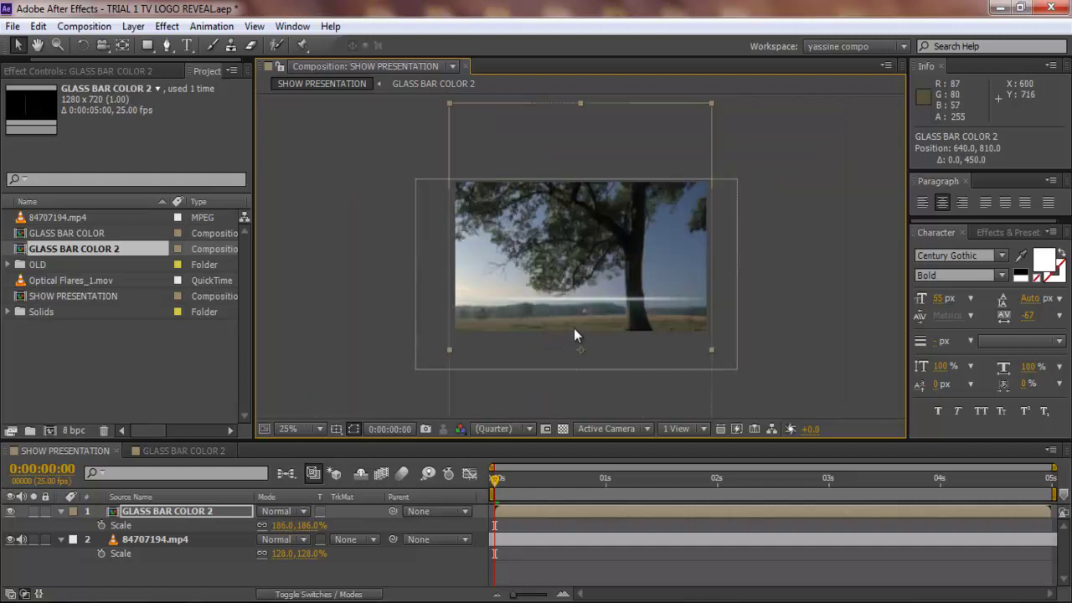
pyautogui.moveTo(574, 329); pyautogui.dragTo(562, 328)
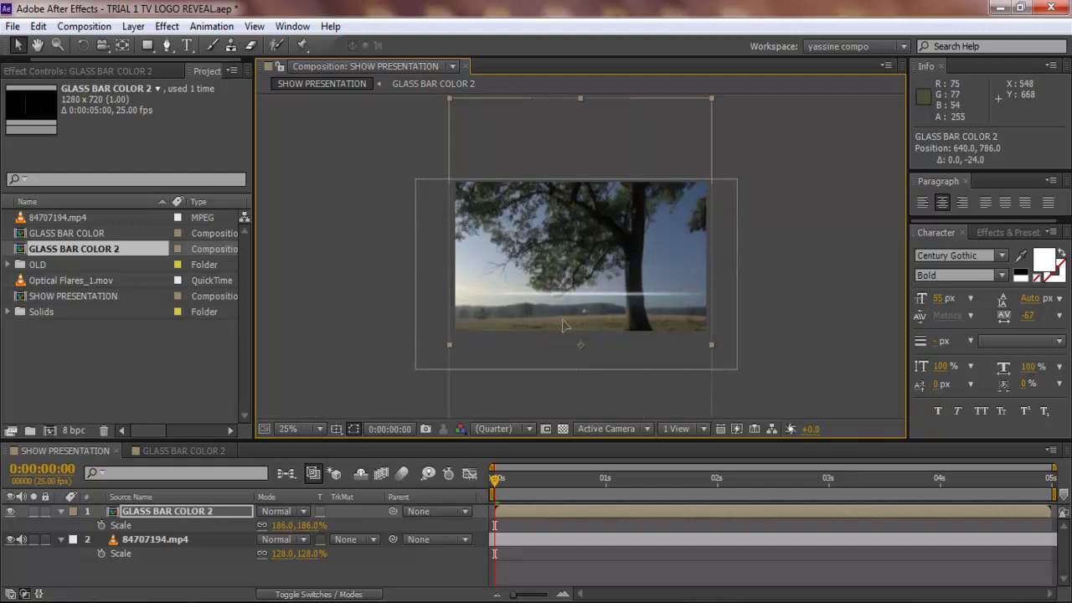
# Step: Turn on Collapse Transformations for GLASS BAR COLOR 2 and preview frames from 0:00:01:16 to 0:00:03:06
pyautogui.scroll(1, 562, 322)
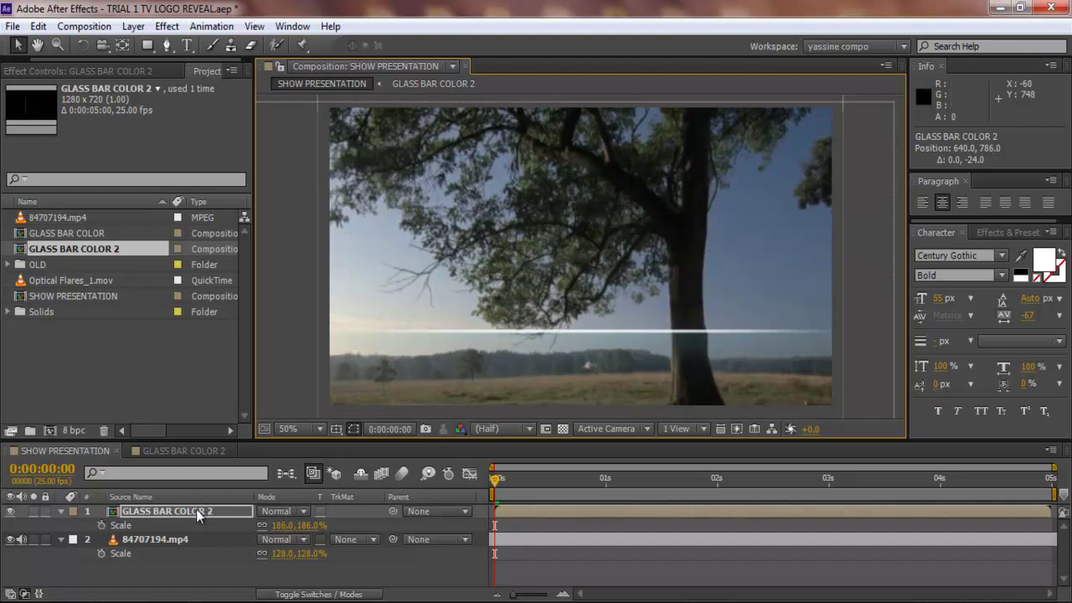
pyautogui.press('F4')
pyautogui.click(273, 513)
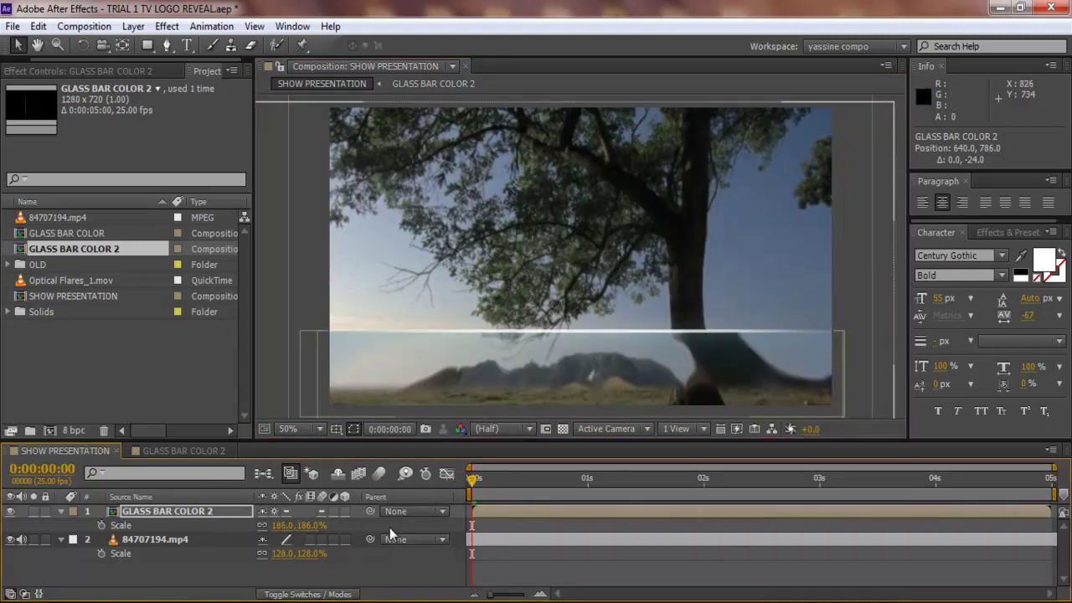
pyautogui.click(593, 516)
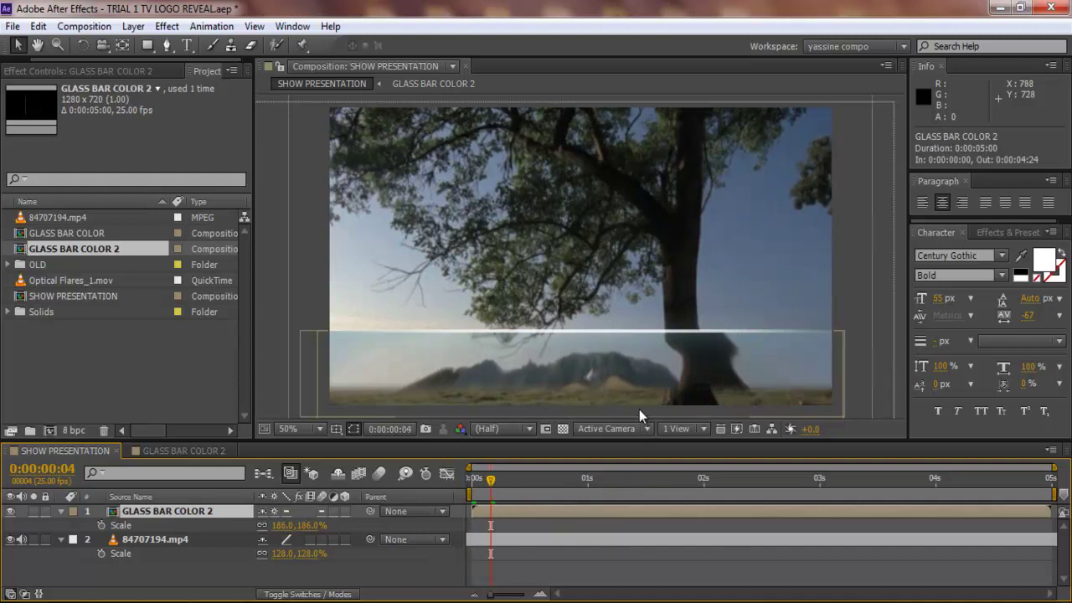
pyautogui.click(661, 479)
pyautogui.click(743, 478)
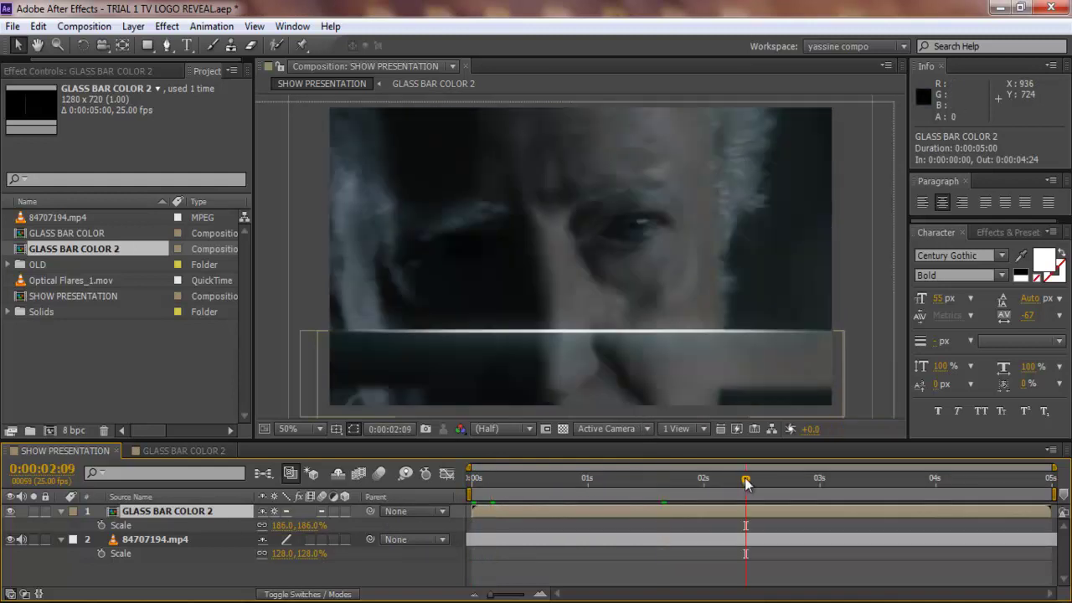
pyautogui.click(848, 481)
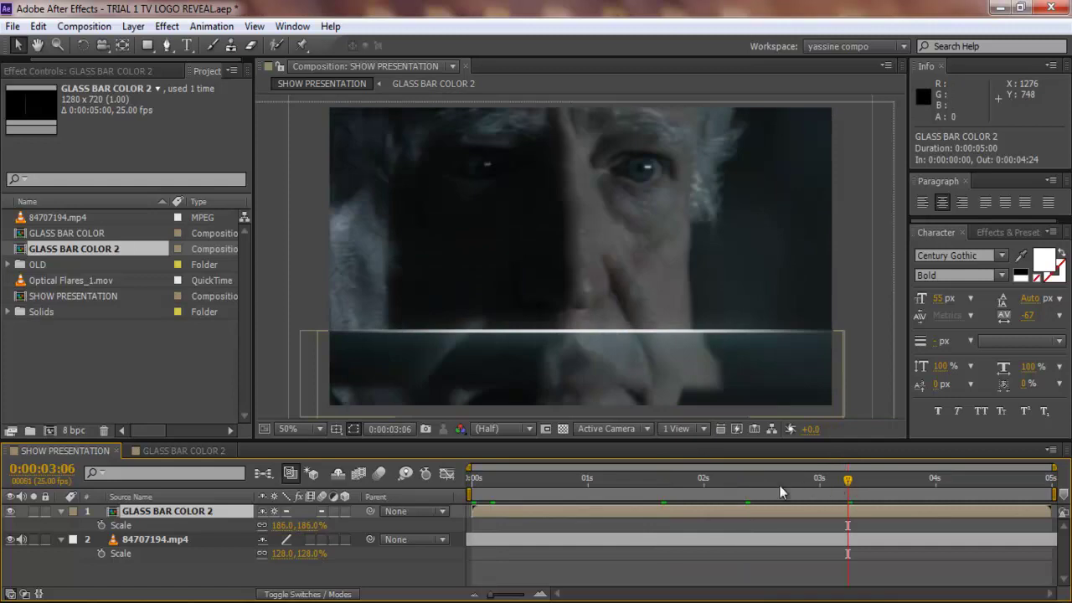
# Step: Open the GLASS BAR COLOR 2 precomp and reveal Adjustment Layer 1's Mask Feather property
pyautogui.doubleClick(491, 516)
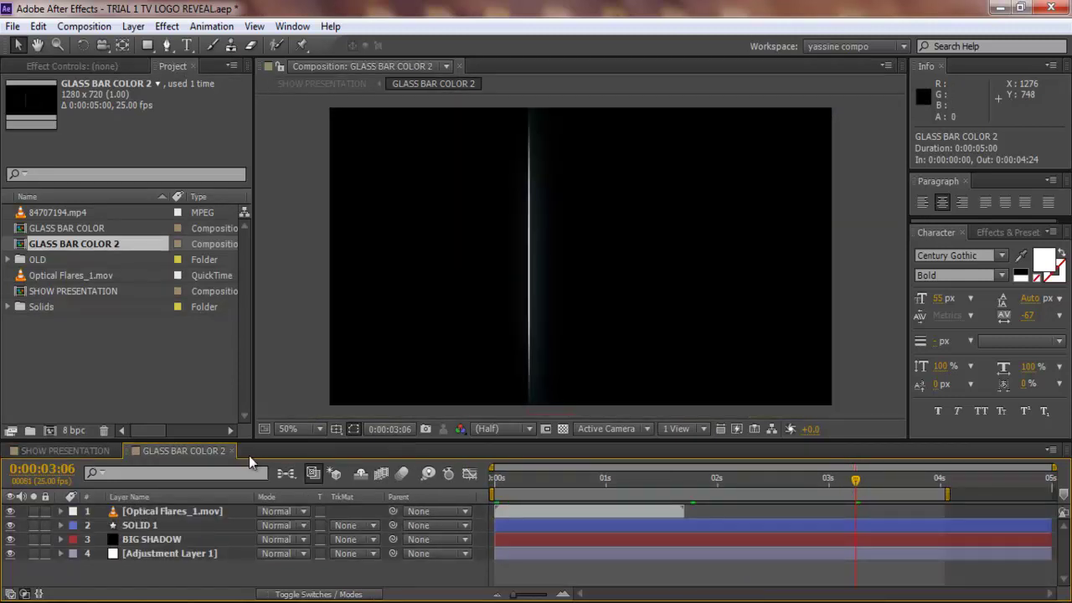
pyautogui.click(152, 544)
pyautogui.click(160, 551)
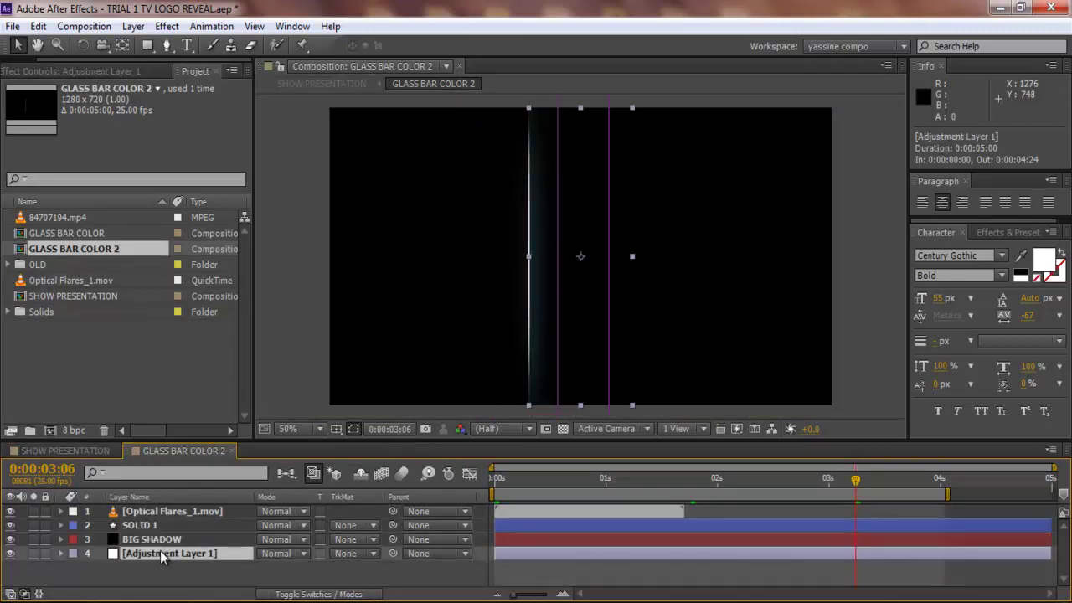
pyautogui.click(558, 230)
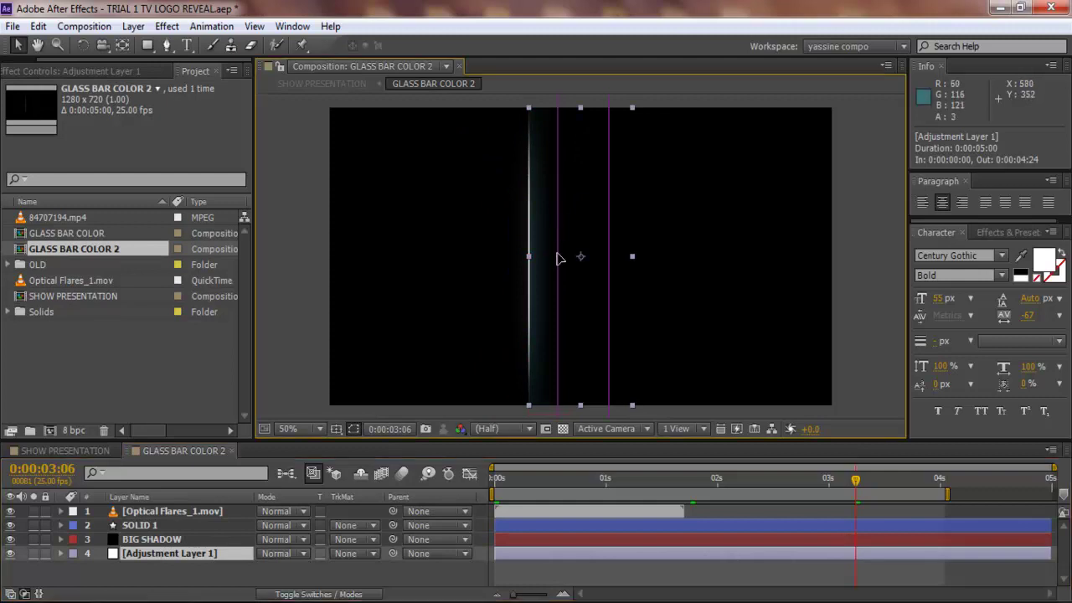
pyautogui.hotkey('ctrl', 'shift', 'a')
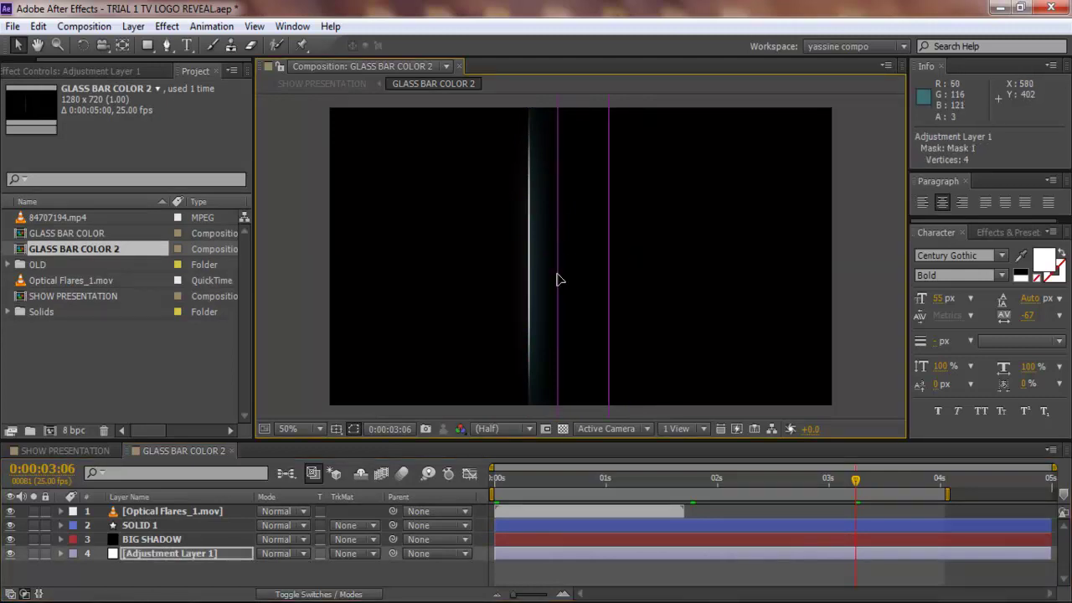
pyautogui.press('f')
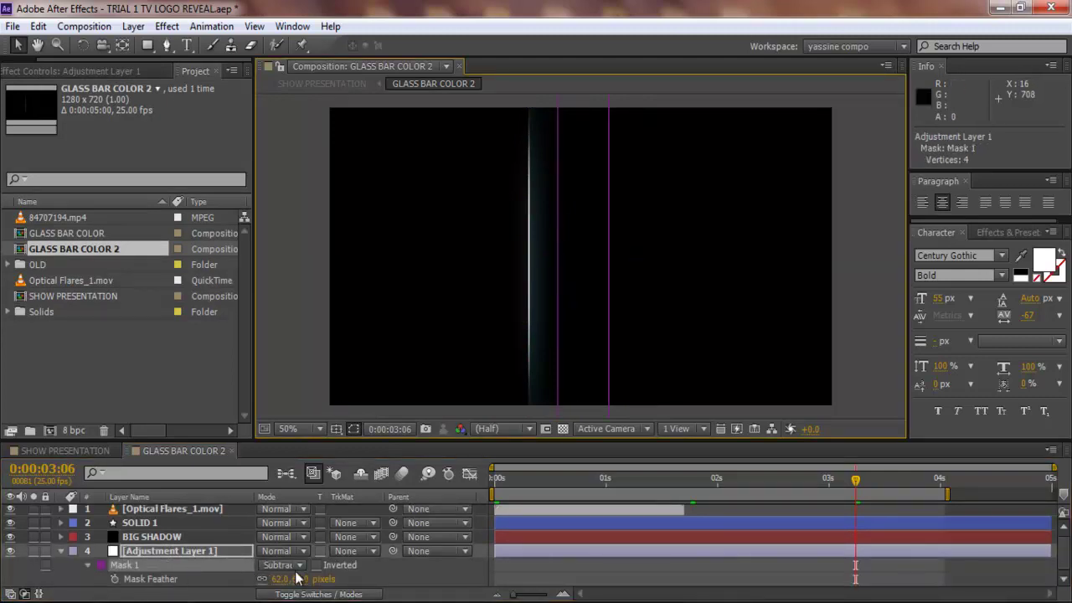
# Step: Raise Adjustment Layer 1's mask feather to 134 pixels, then return to SHOW PRESENTATION
pyautogui.click(562, 428)
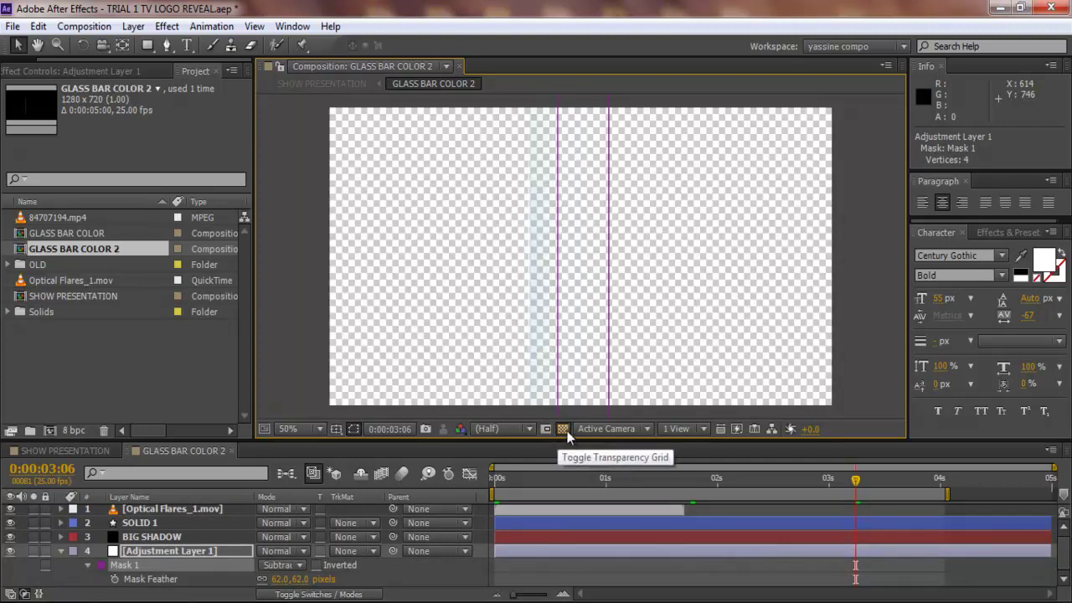
pyautogui.click(563, 429)
pyautogui.moveTo(300, 581); pyautogui.dragTo(350, 577)
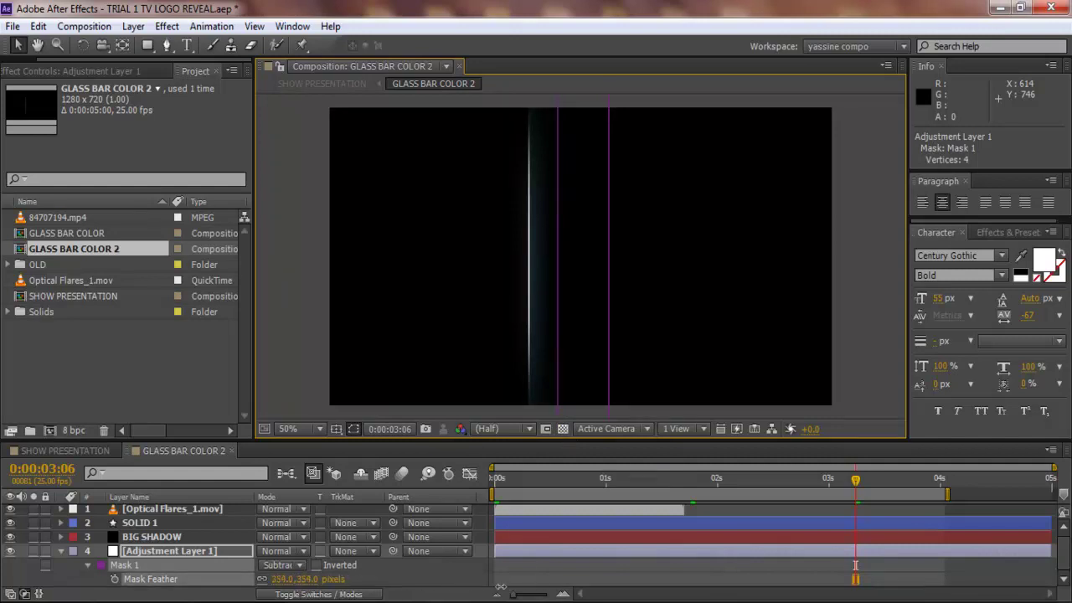
pyautogui.click(71, 451)
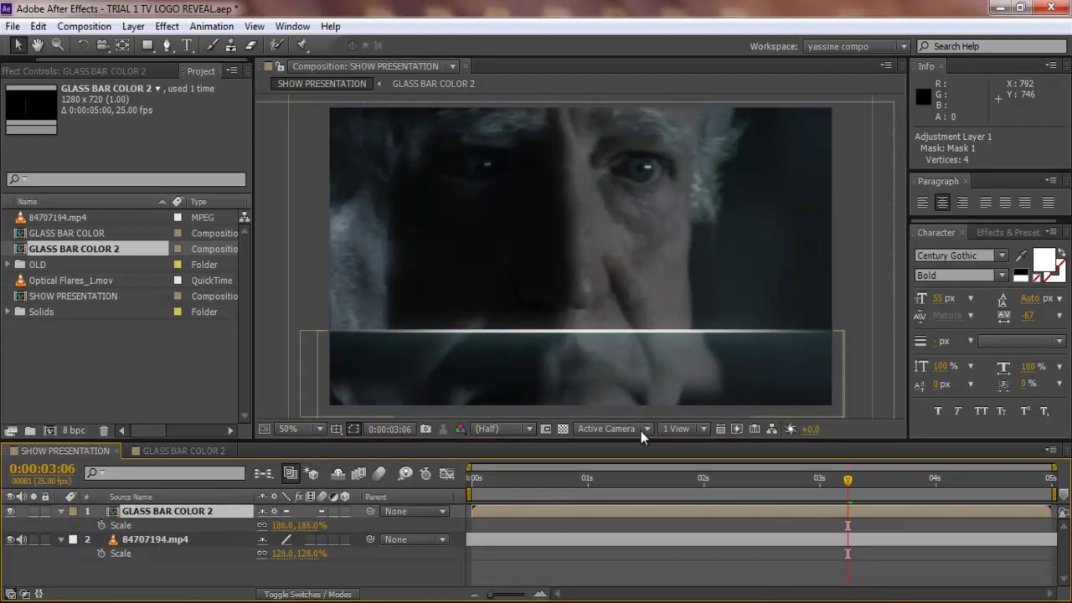
# Step: Move to 0:00:01:03 and open a second viewer showing GLASS BAR COLOR 2 beside the locked footage
pyautogui.click(662, 478)
pyautogui.click(566, 477)
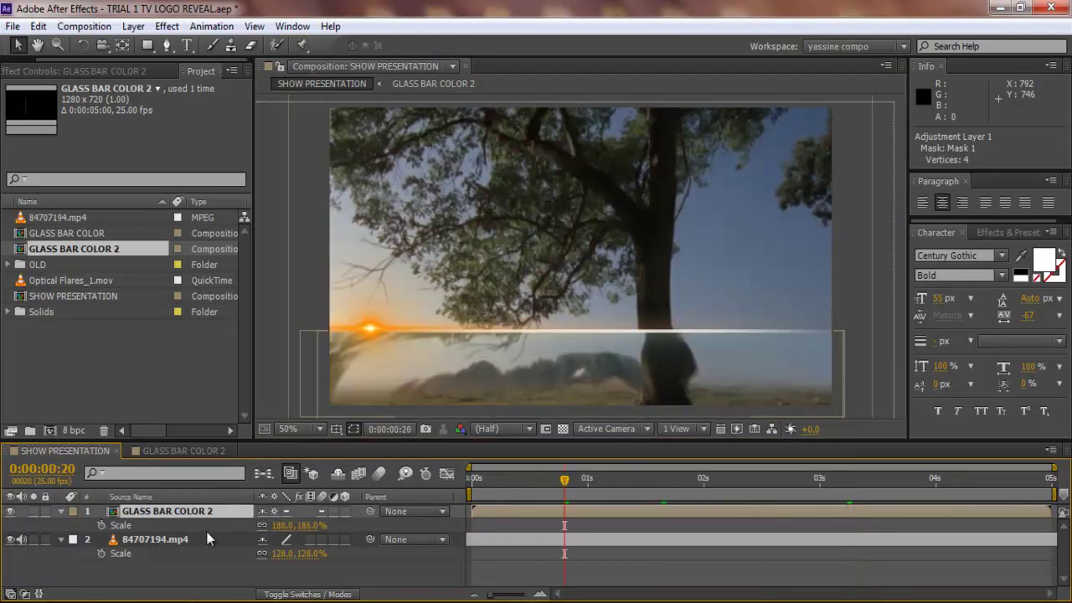
pyautogui.click(602, 477)
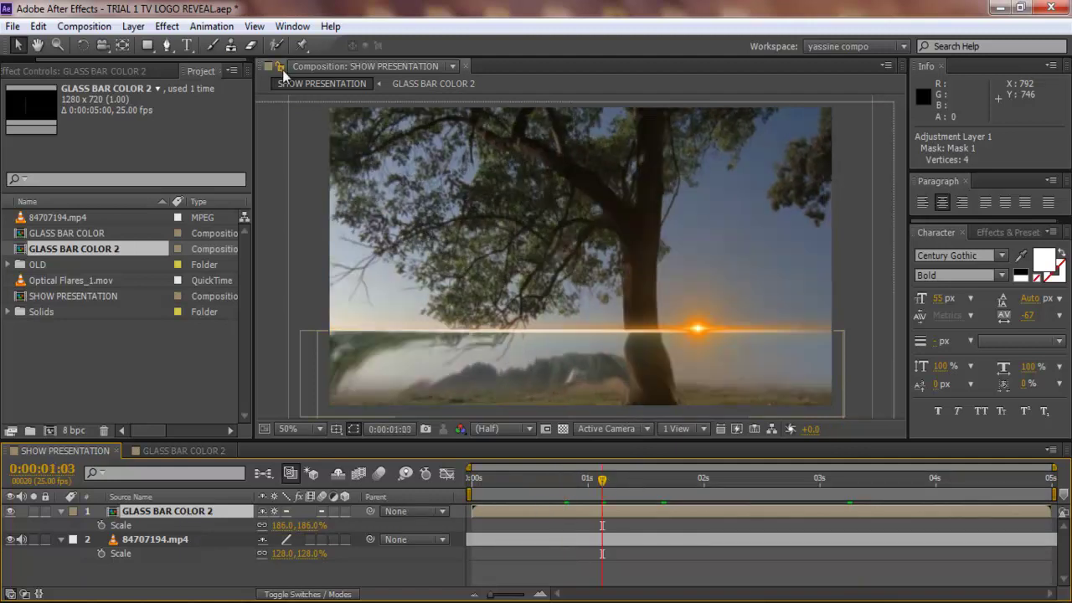
pyautogui.click(327, 71)
pyautogui.click(330, 81)
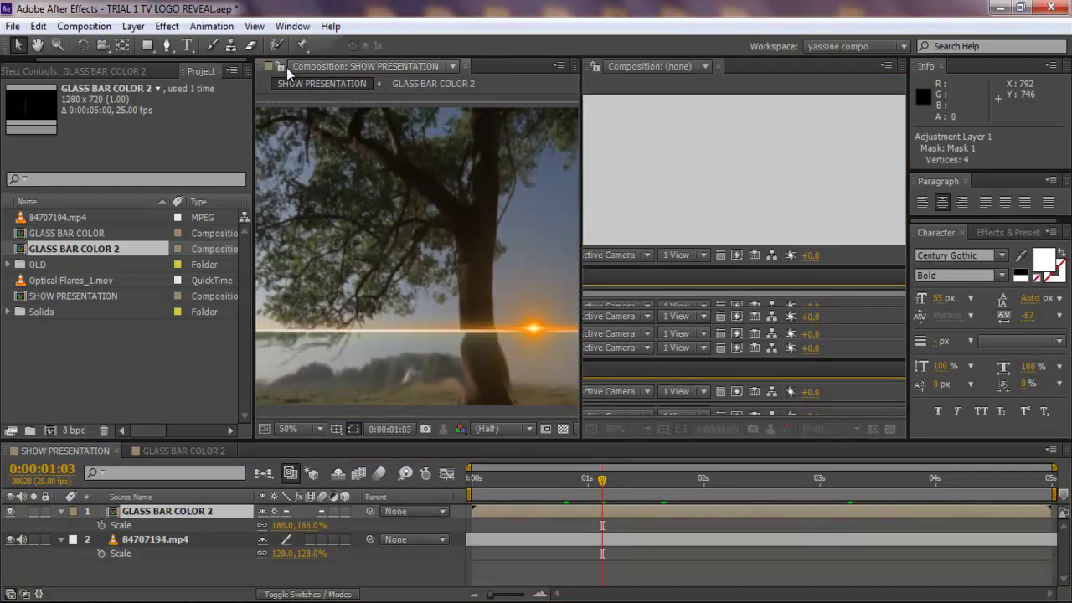
pyautogui.click(433, 85)
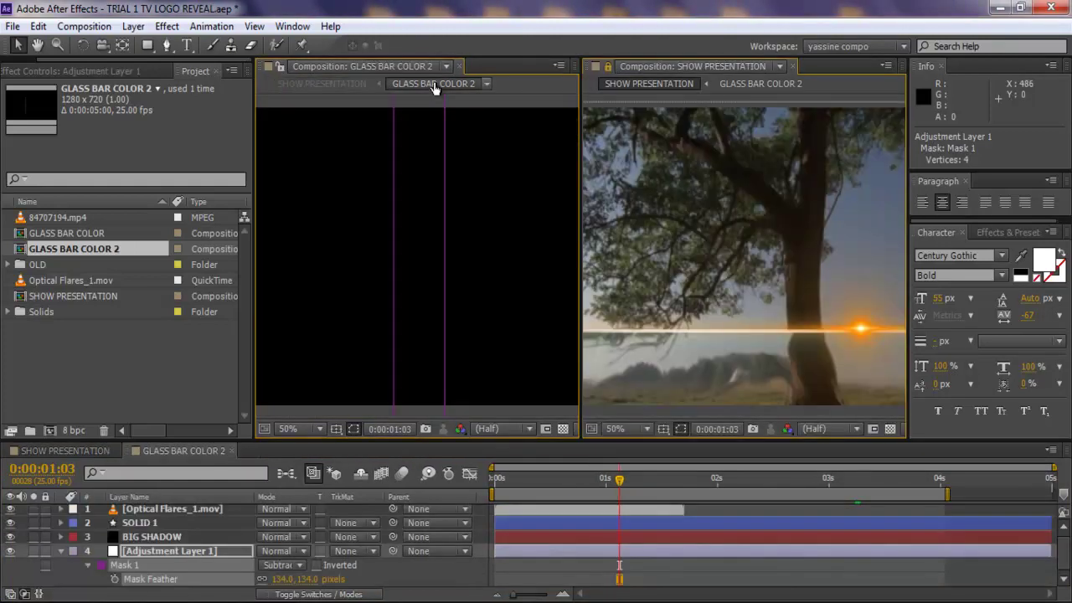
# Step: Nudge Adjustment Layer 1's mask edge slightly inward, then close the extra GLASS BAR COLOR 2 viewer
pyautogui.doubleClick(393, 254)
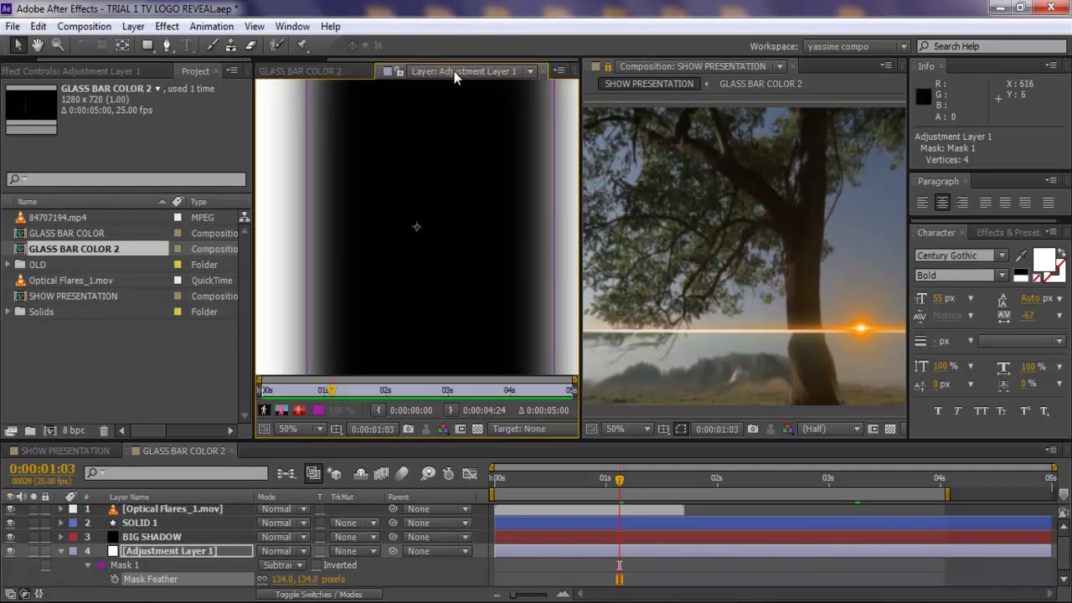
pyautogui.click(538, 70)
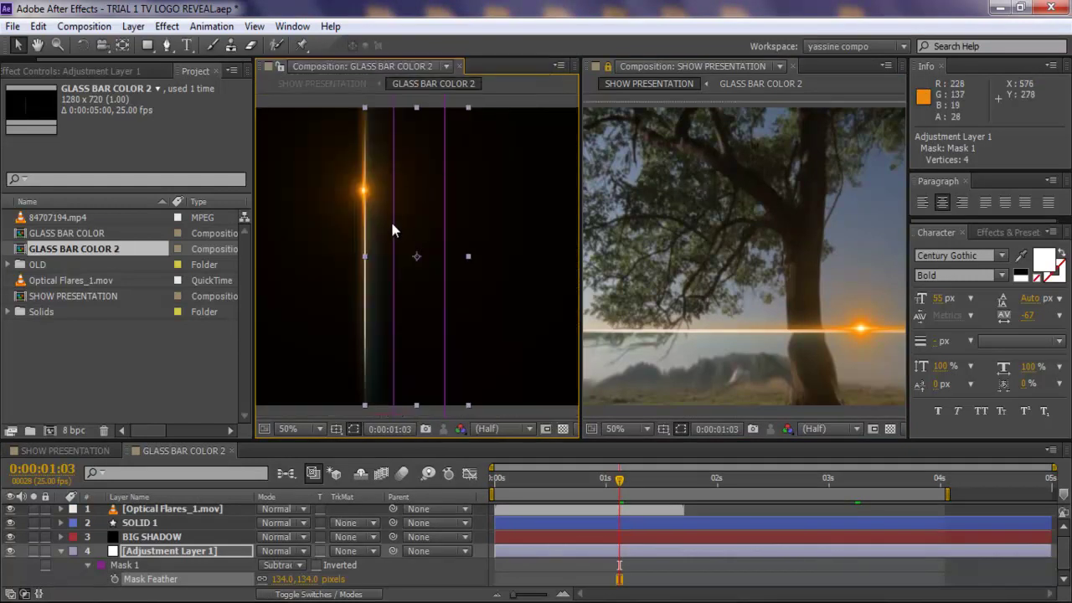
pyautogui.moveTo(392, 224)
pyautogui.mouseDown()
pyautogui.moveTo(372, 225)
pyautogui.moveTo(379, 230)
pyautogui.mouseUp()
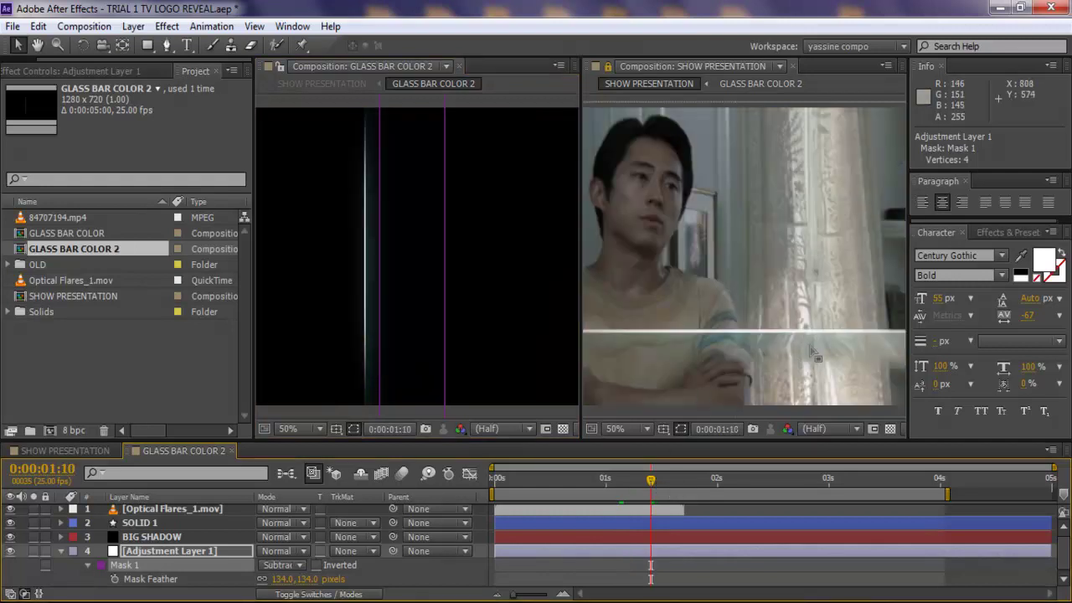
pyautogui.click(379, 253)
pyautogui.moveTo(379, 252); pyautogui.dragTo(388, 252)
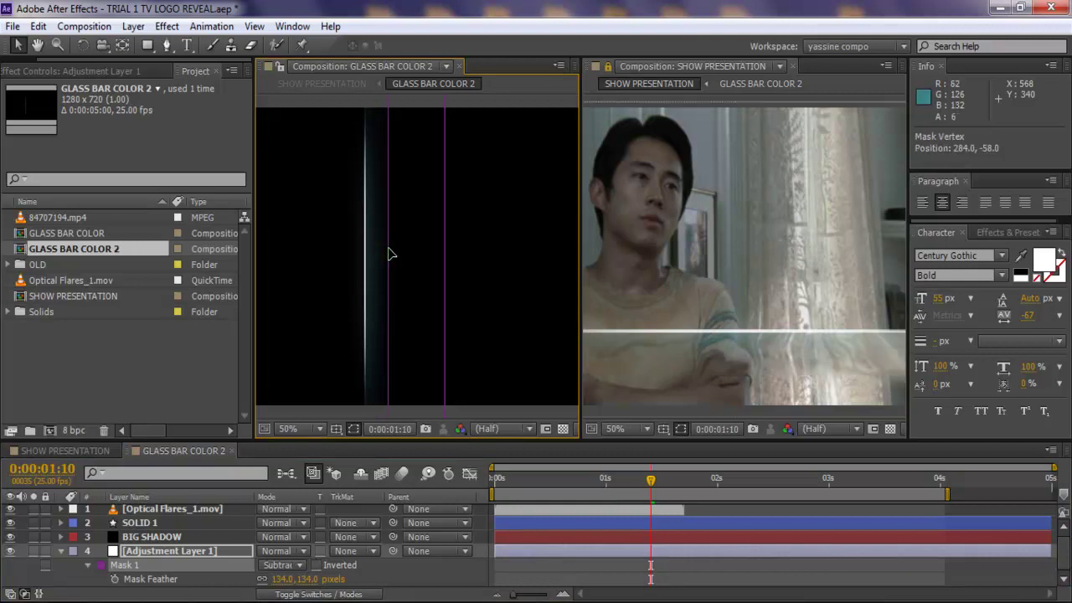
pyautogui.click(676, 571)
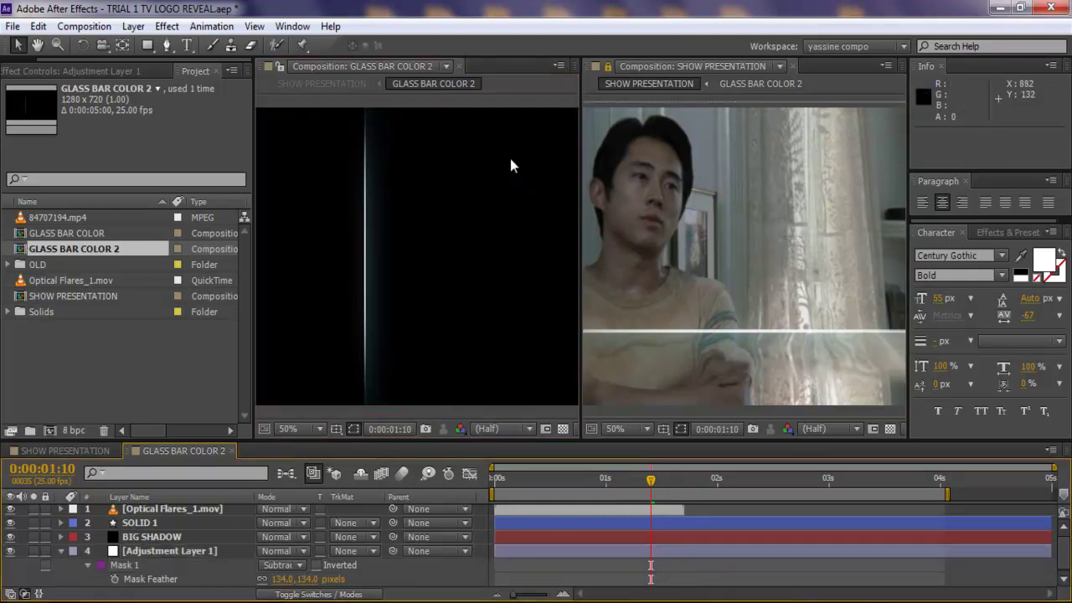
pyautogui.click(458, 66)
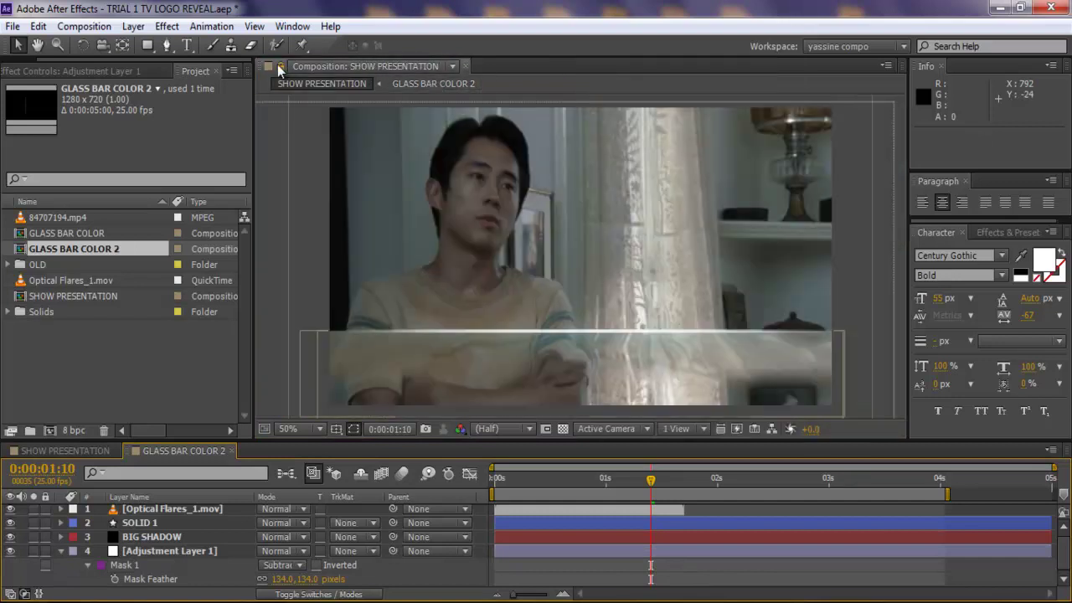
pyautogui.click(279, 66)
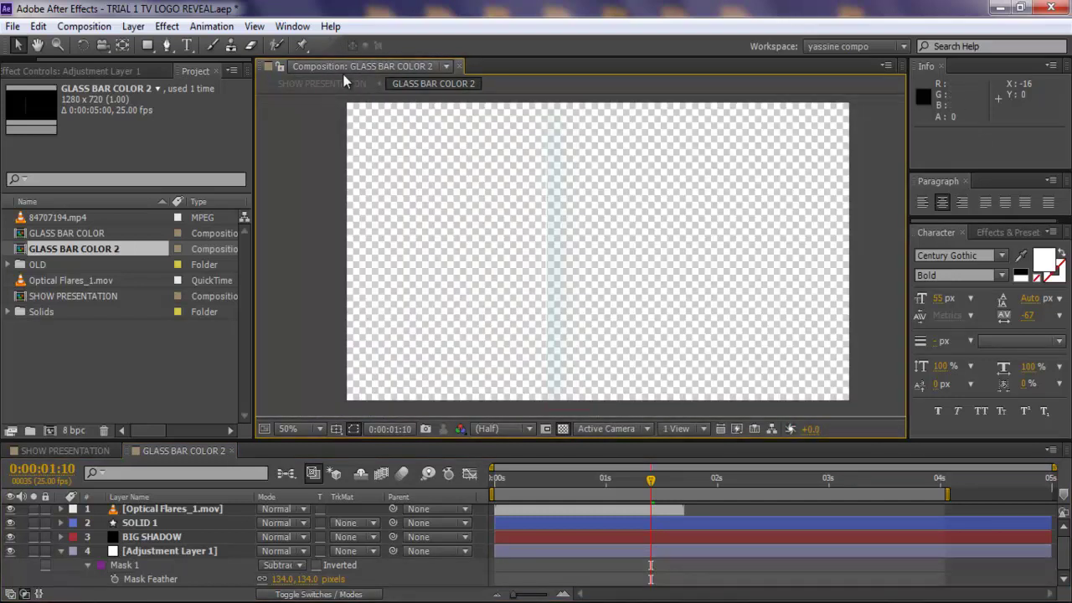
# Step: Return to SHOW PRESENTATION at the flare shot and select BIG SHADOW inside GLASS BAR COLOR 2
pyautogui.click(342, 74)
pyautogui.click(276, 84)
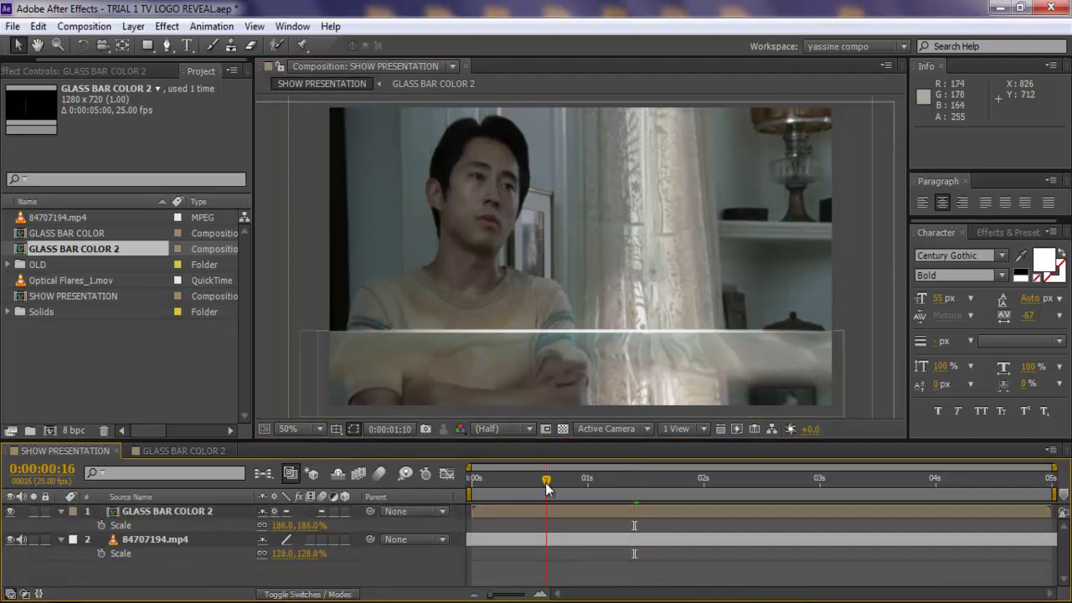
pyautogui.click(602, 477)
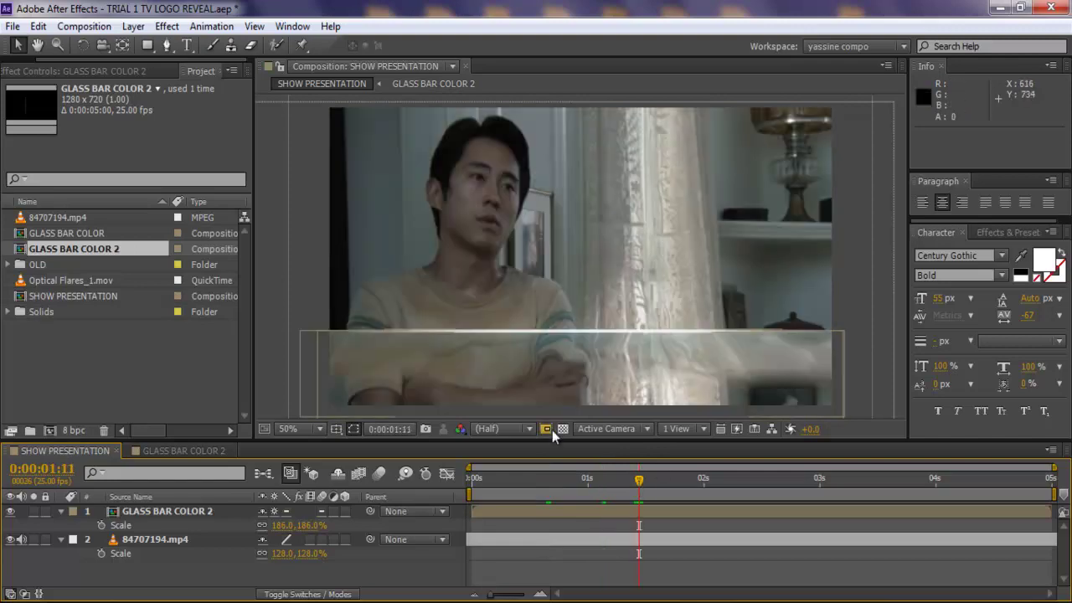
pyautogui.doubleClick(149, 513)
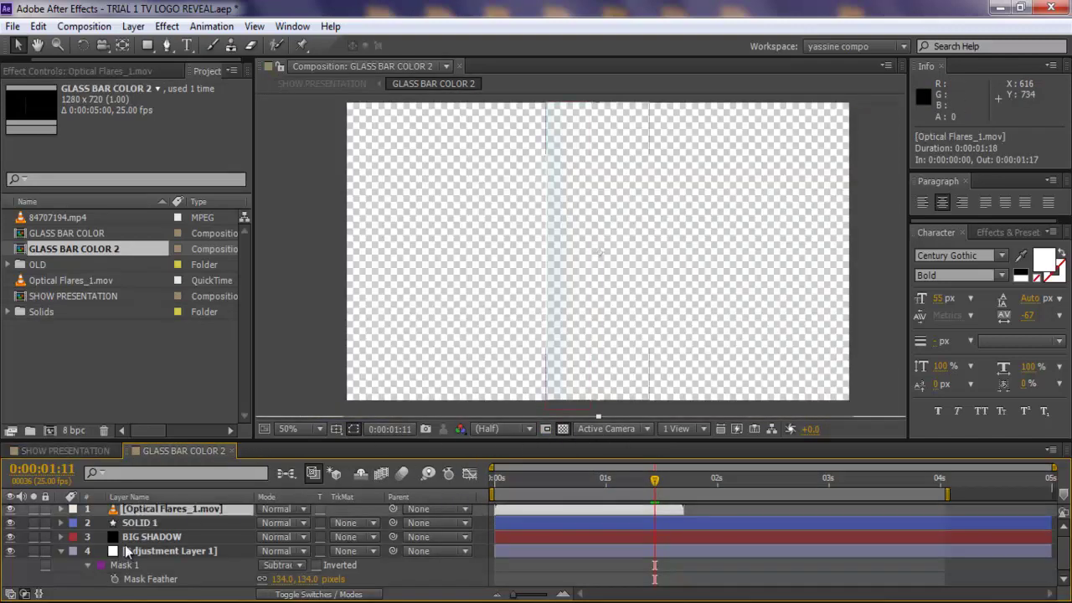
pyautogui.click(152, 537)
# Step: Give BIG SHADOW's ramp a cyan end and dark teal #086068 start, and reshape its mask
pyautogui.click(129, 74)
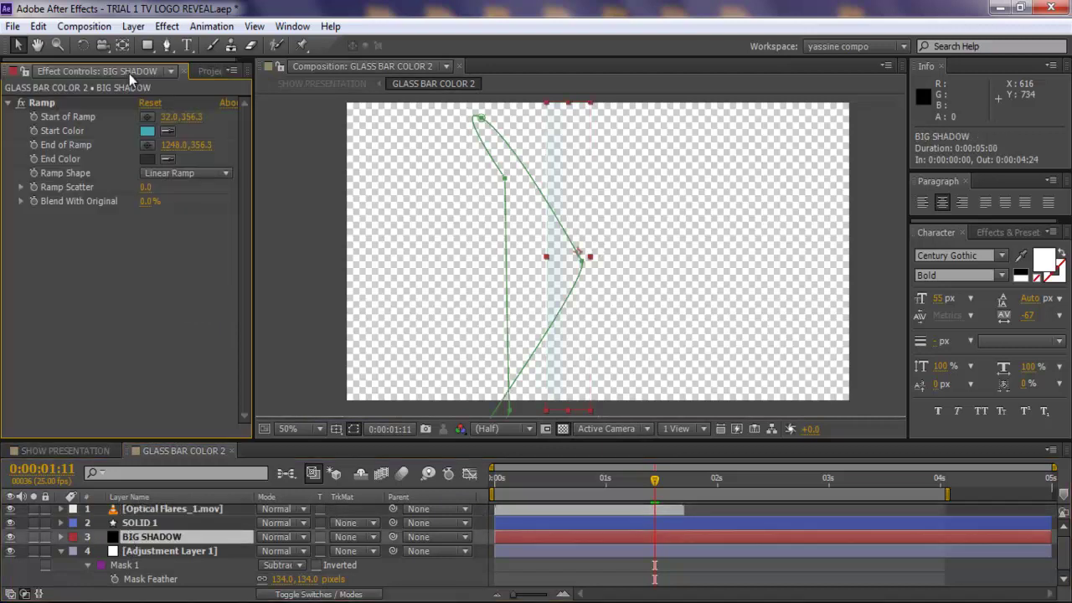
pyautogui.click(147, 131)
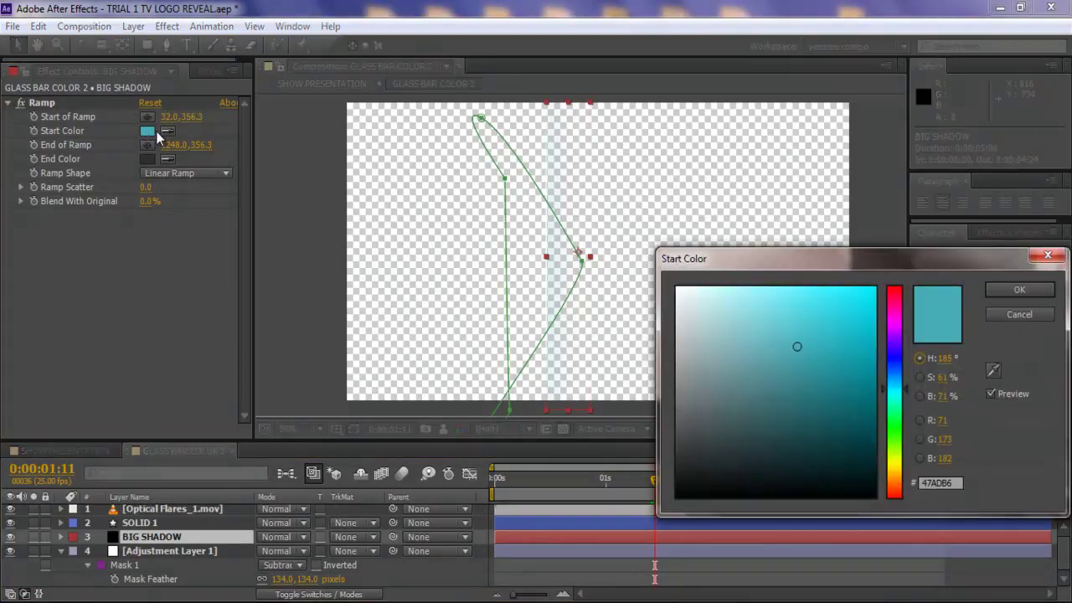
pyautogui.click(1016, 317)
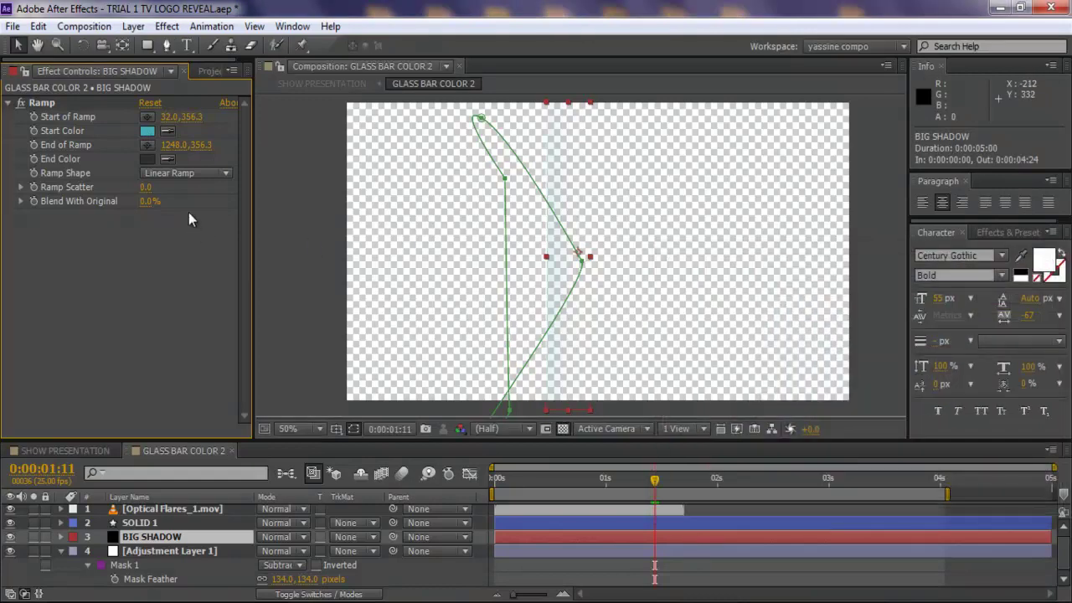
pyautogui.click(152, 130)
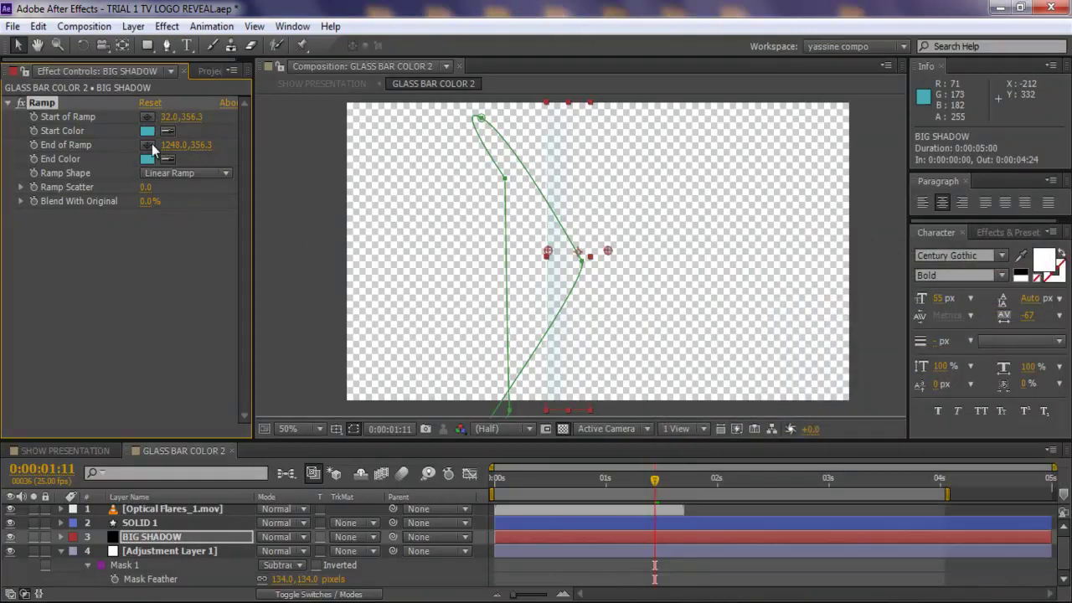
pyautogui.click(146, 131)
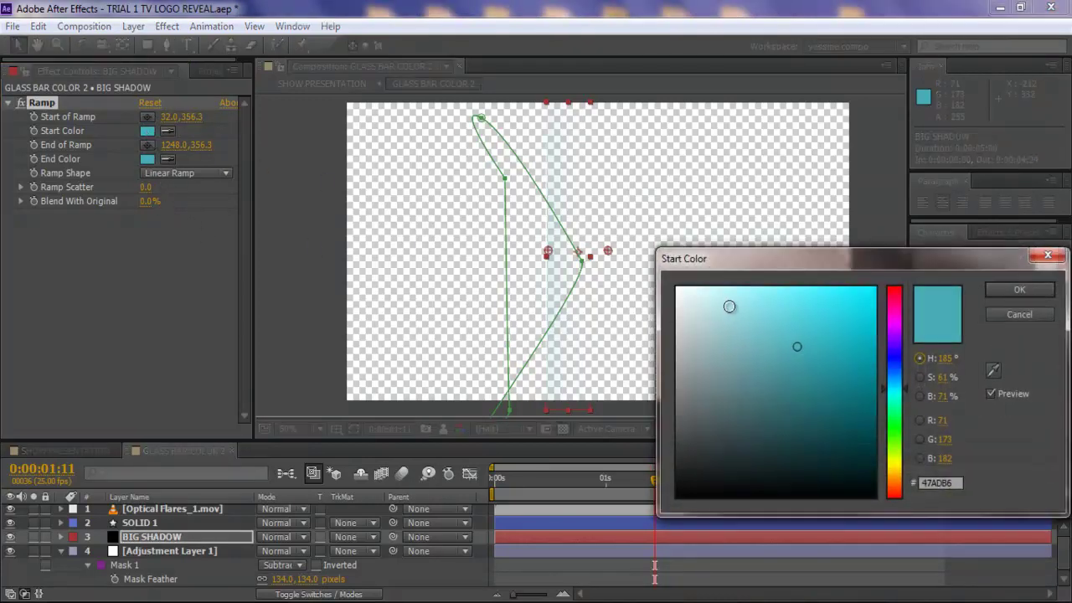
pyautogui.moveTo(795, 319); pyautogui.dragTo(860, 412)
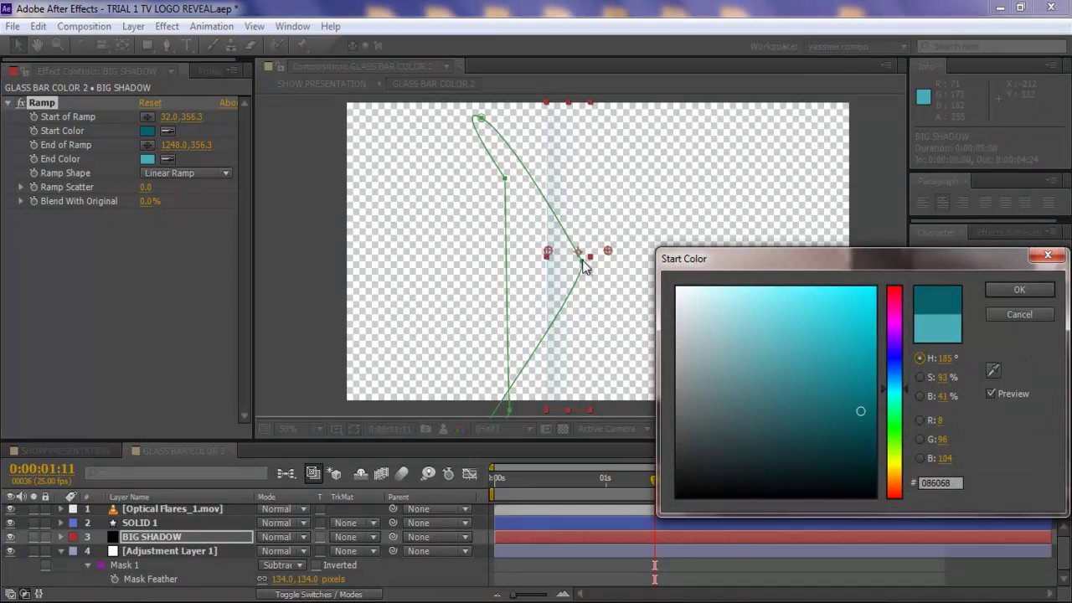
pyautogui.press('Return')
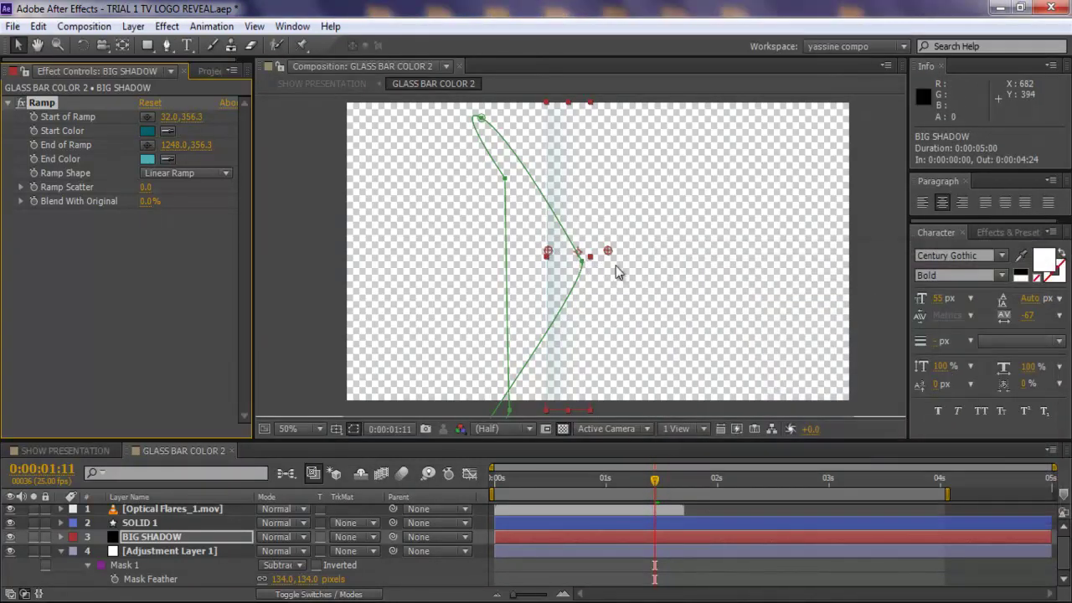
pyautogui.moveTo(580, 262); pyautogui.dragTo(614, 265)
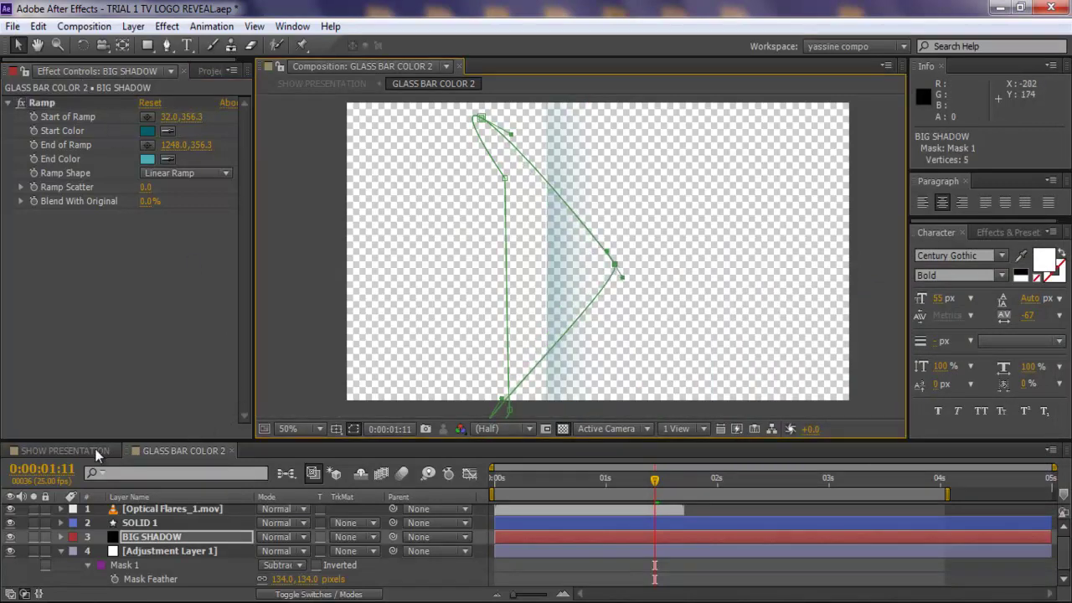
pyautogui.click(65, 450)
# Step: Enable Scale keyframing on GLASS BAR COLOR 2 and hide the Optical Flares layer inside the precomp
pyautogui.click(502, 554)
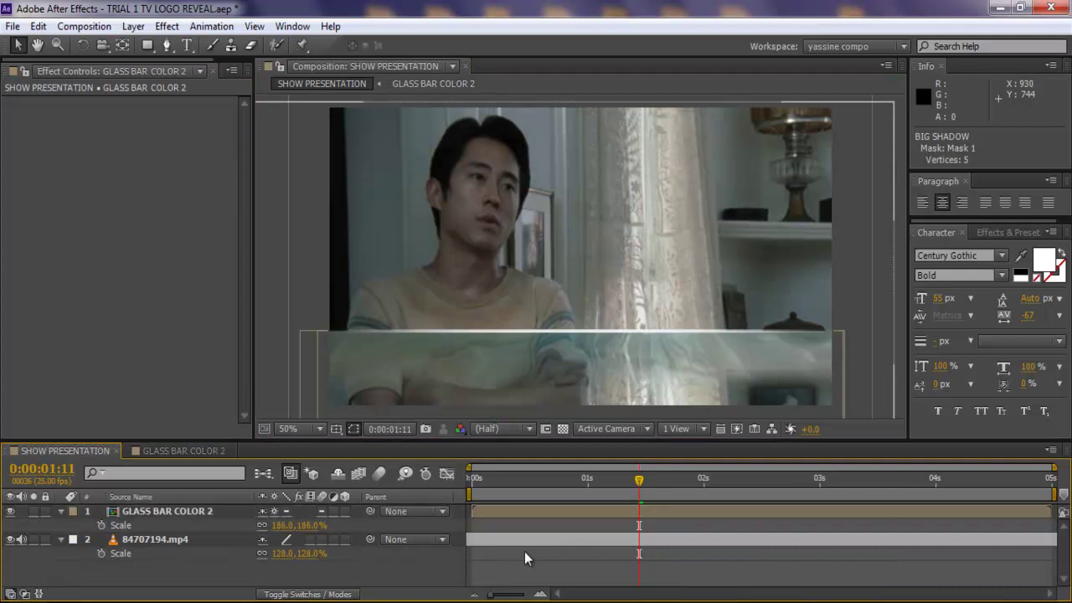
pyautogui.moveTo(594, 484); pyautogui.dragTo(514, 490)
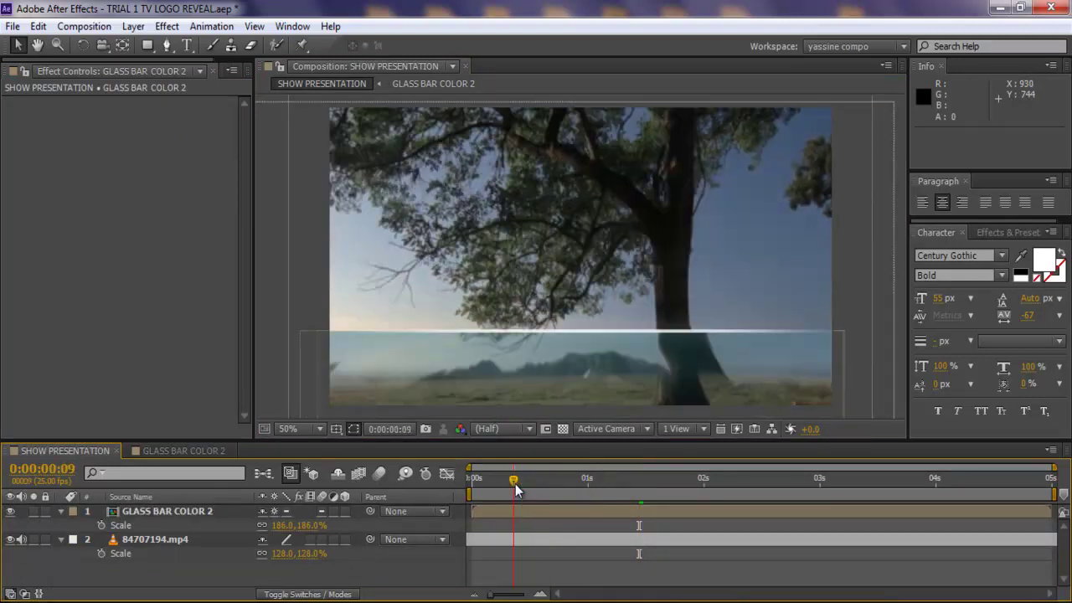
pyautogui.click(147, 509)
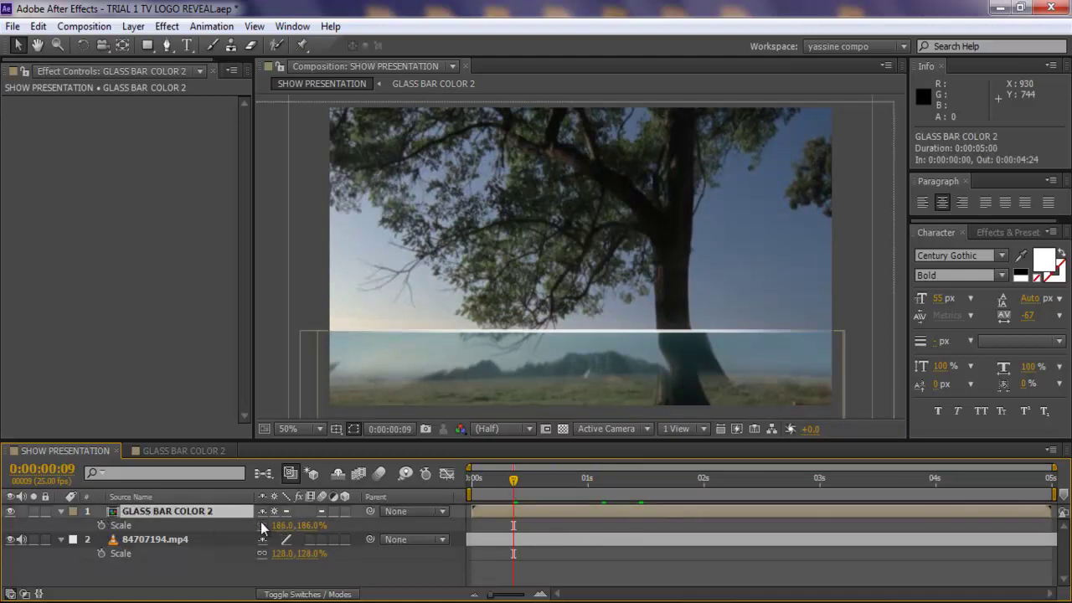
pyautogui.click(101, 525)
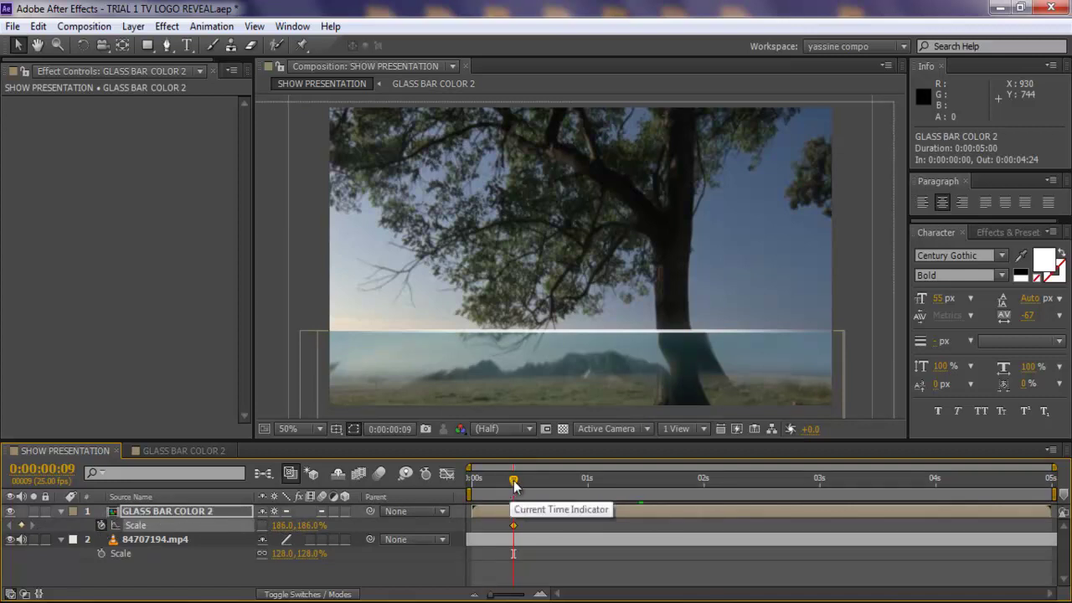
pyautogui.press('space')
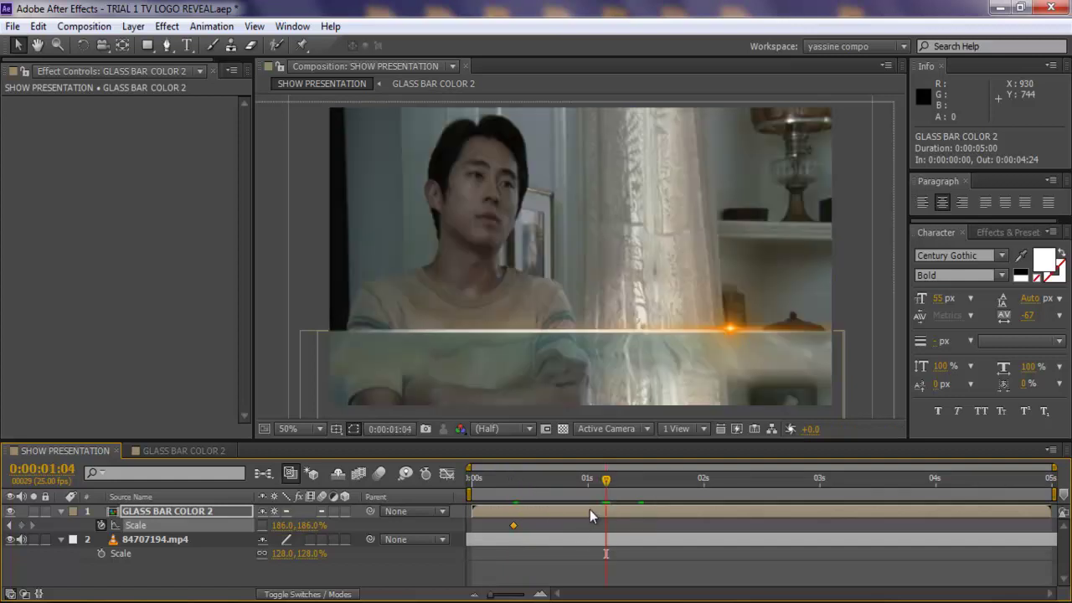
pyautogui.doubleClick(589, 511)
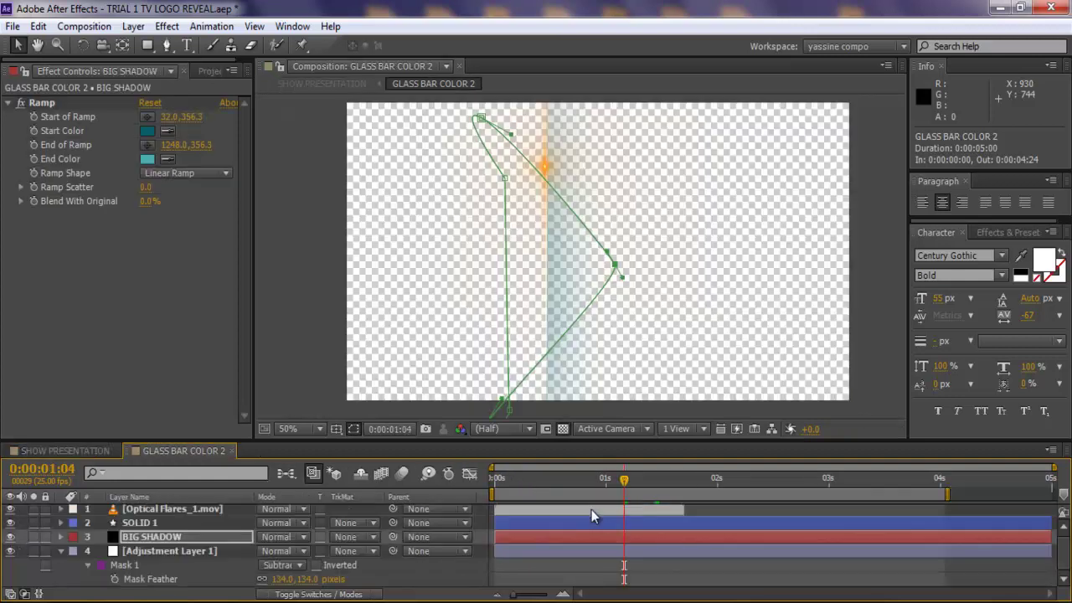
pyautogui.click(10, 509)
pyautogui.click(31, 450)
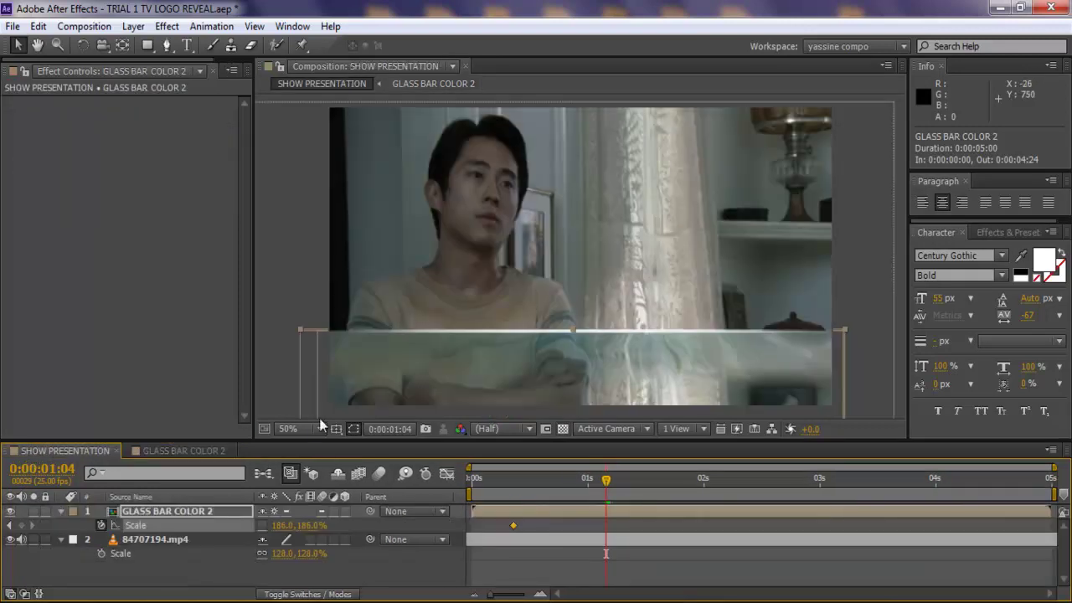
# Step: Key GLASS BAR COLOR 2's scale at 0,186% at 0:00:00:09, opening to 186,186% by 0:00:01:14
pyautogui.hotkey('shift', 'pagedown')
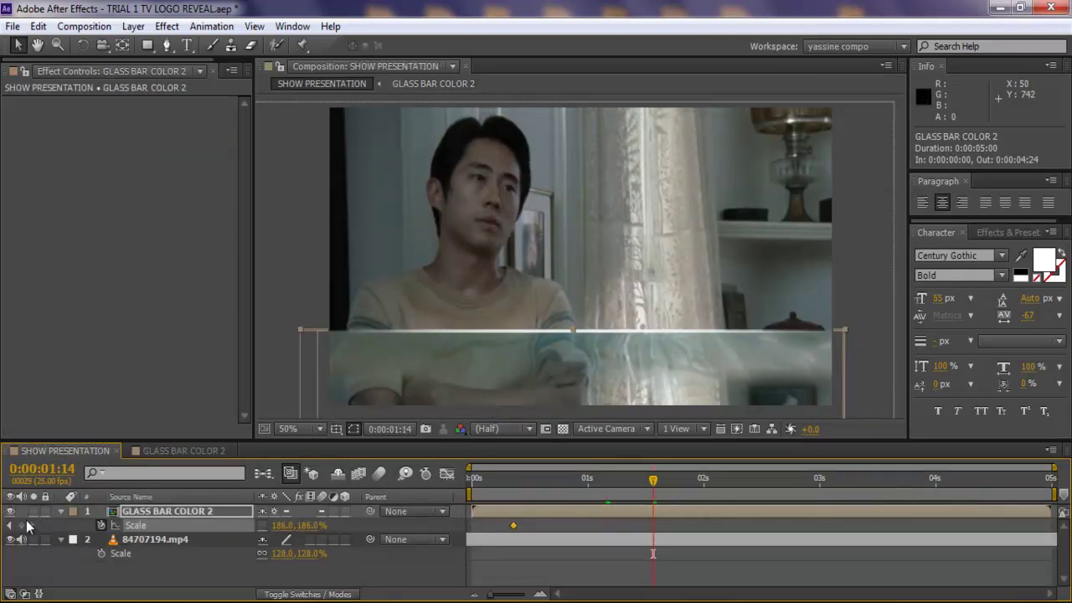
pyautogui.moveTo(519, 490); pyautogui.dragTo(513, 490)
pyautogui.scroll(-2, 583, 307)
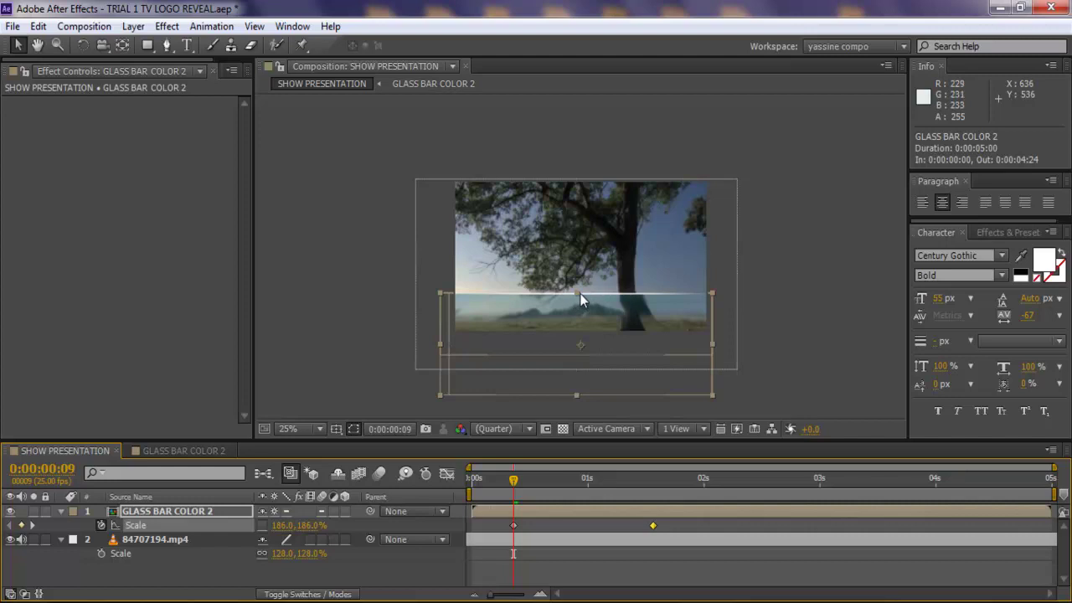
pyautogui.moveTo(577, 293); pyautogui.dragTo(577, 345)
pyautogui.click(281, 525)
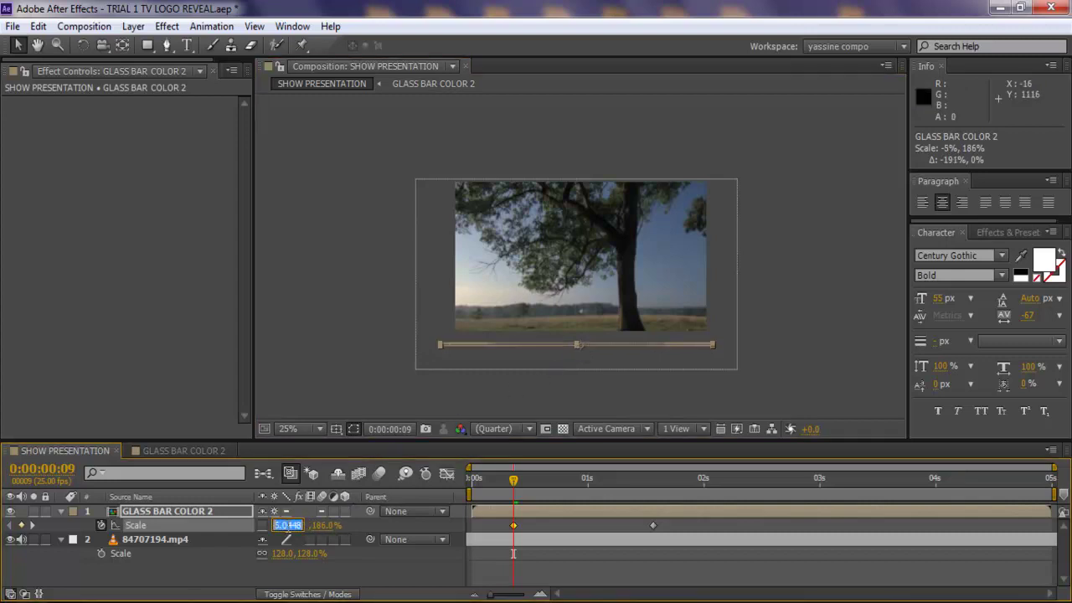
pyautogui.write('0')
pyautogui.press('Return')
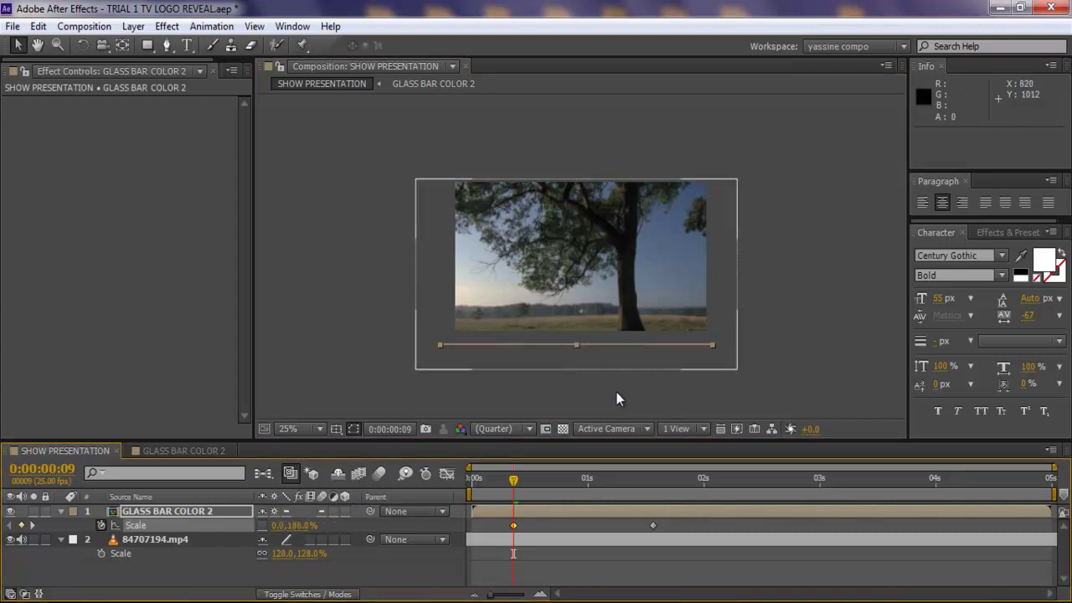
# Step: Preview the bar opening, trying and then undoing a slight upward position nudge
pyautogui.moveTo(519, 480); pyautogui.dragTo(656, 489)
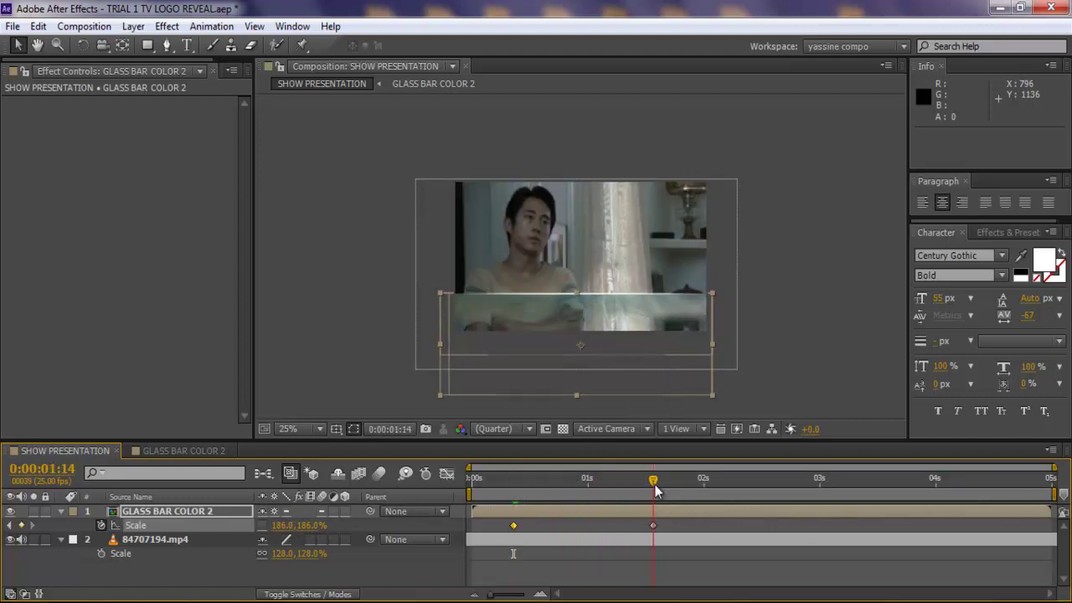
pyautogui.press('.')
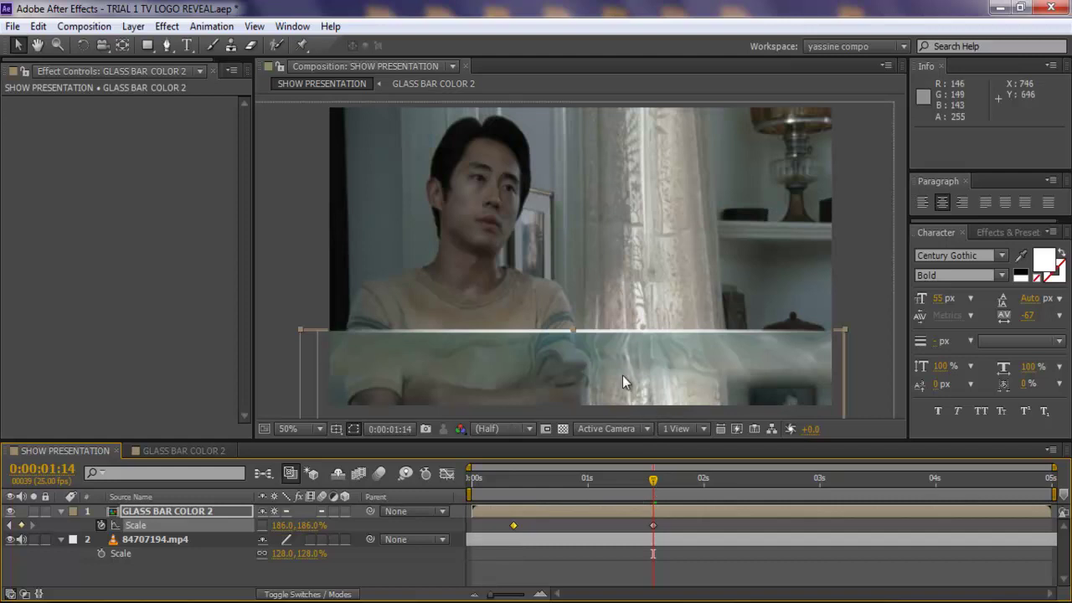
pyautogui.moveTo(610, 348); pyautogui.dragTo(610, 331)
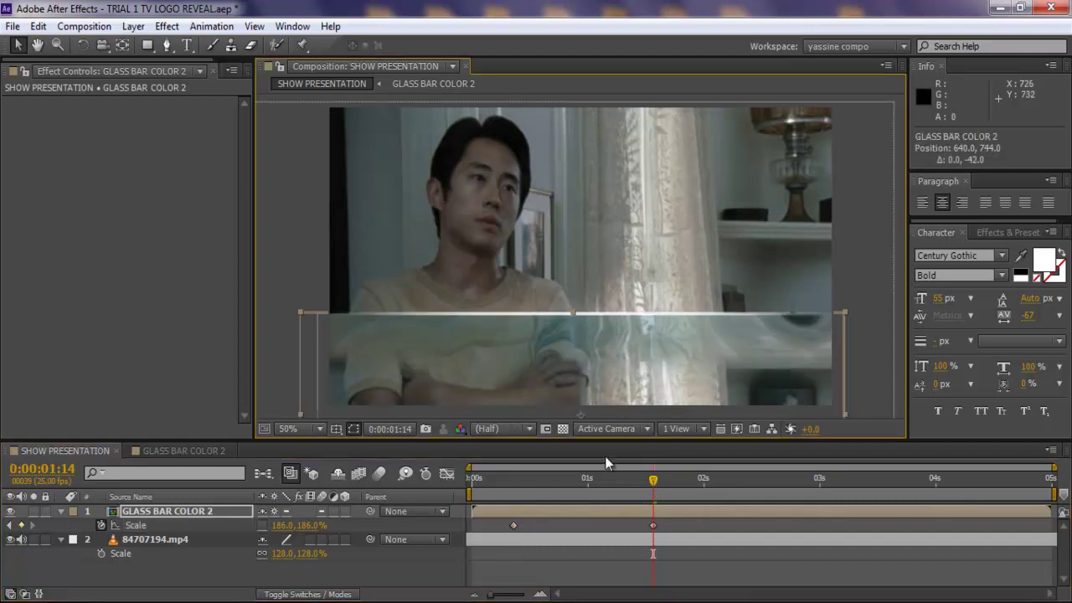
pyautogui.press(',')
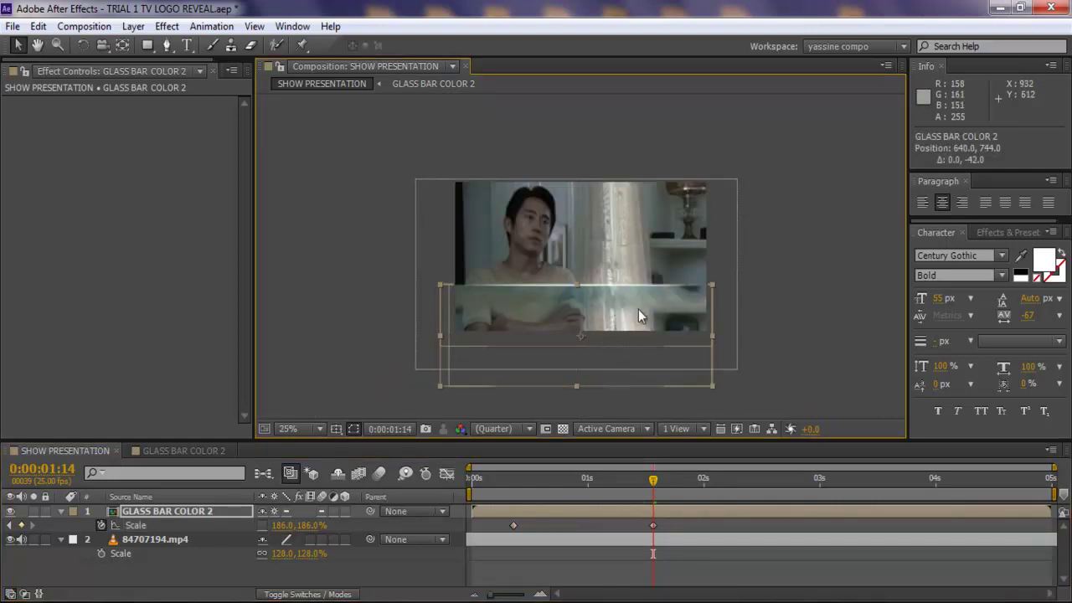
pyautogui.hotkey('ctrl', 'z')
pyautogui.moveTo(652, 485); pyautogui.dragTo(654, 533)
# Step: Apply Easy Ease to GLASS BAR COLOR 2's final Scale keyframe at 0:00:01:14 and review the stretch
pyautogui.click(653, 524)
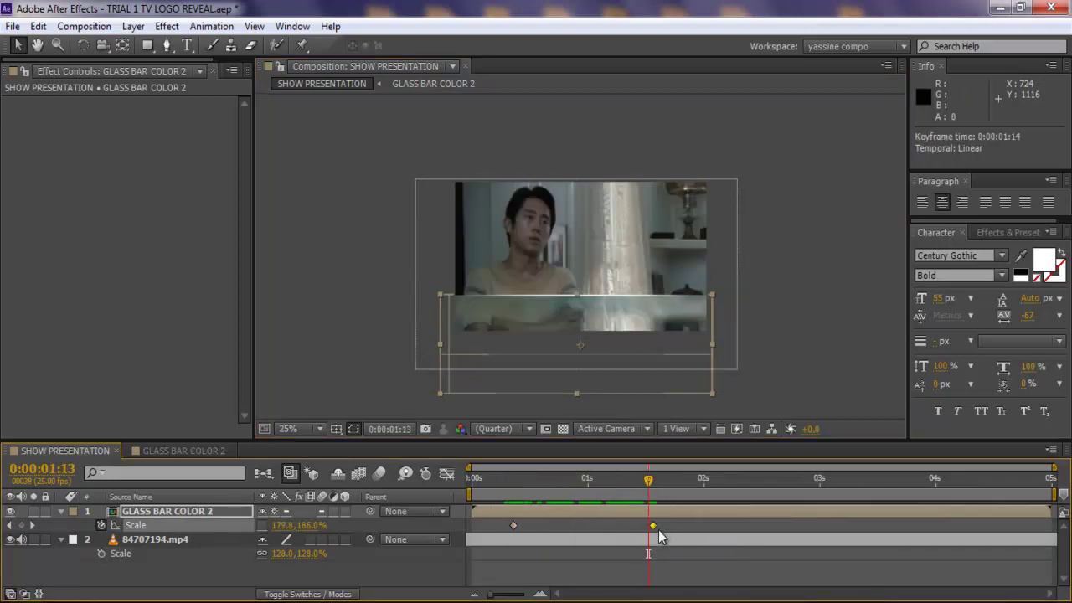
pyautogui.rightClick(652, 531)
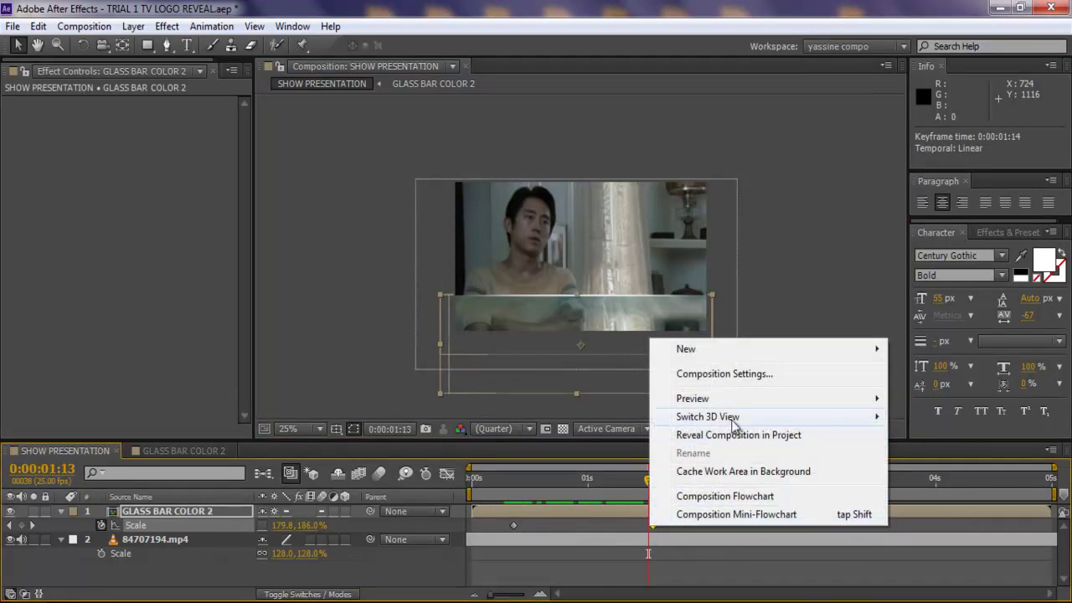
pyautogui.click(656, 542)
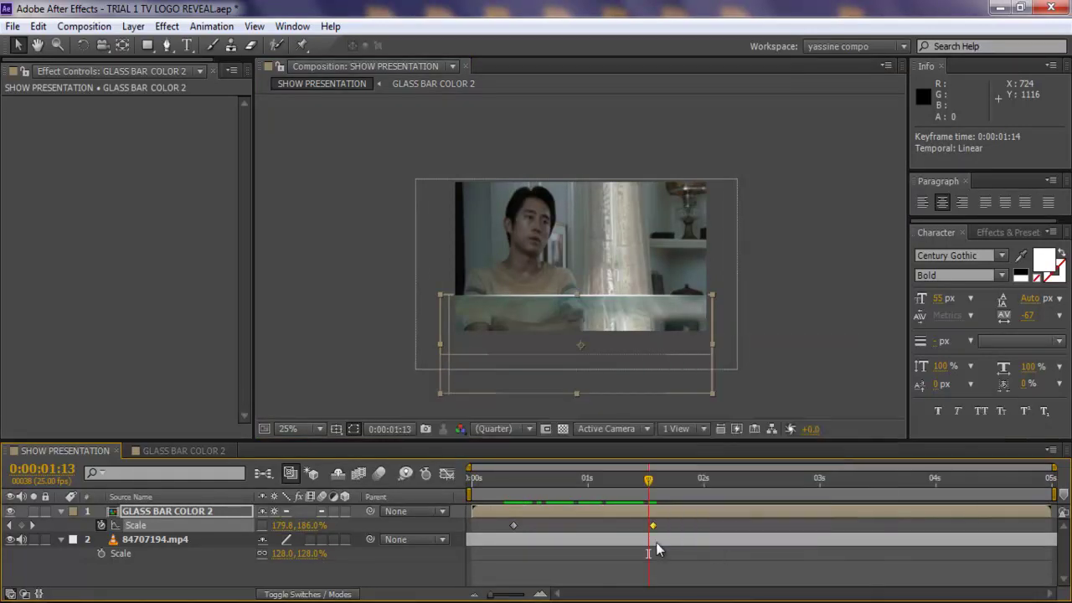
pyautogui.rightClick(654, 527)
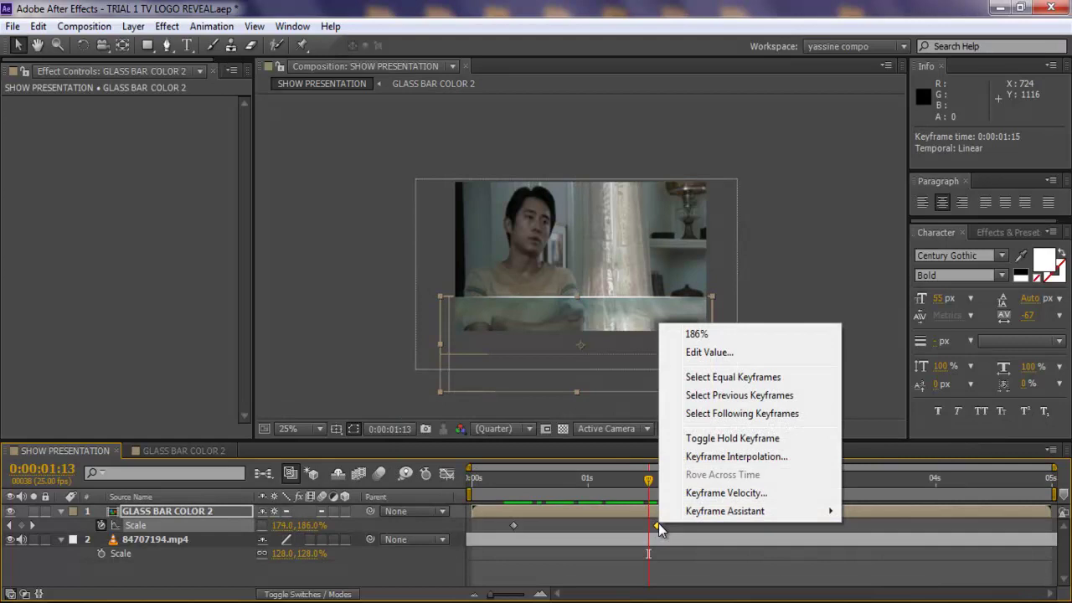
pyautogui.click(701, 538)
pyautogui.hotkey('ctrl', 'z')
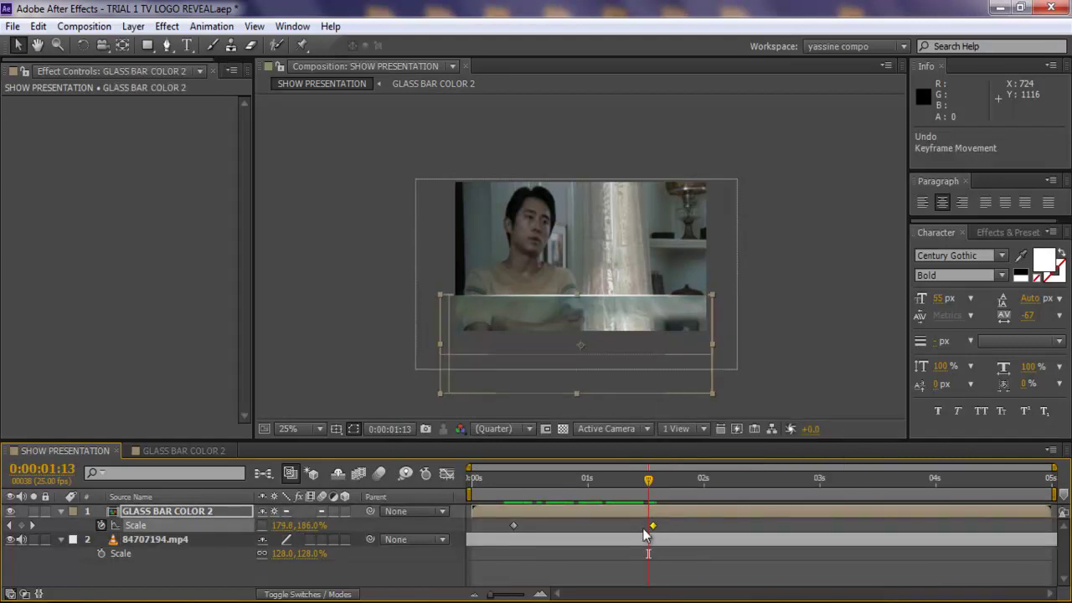
pyautogui.rightClick(652, 525)
pyautogui.moveTo(699, 512)
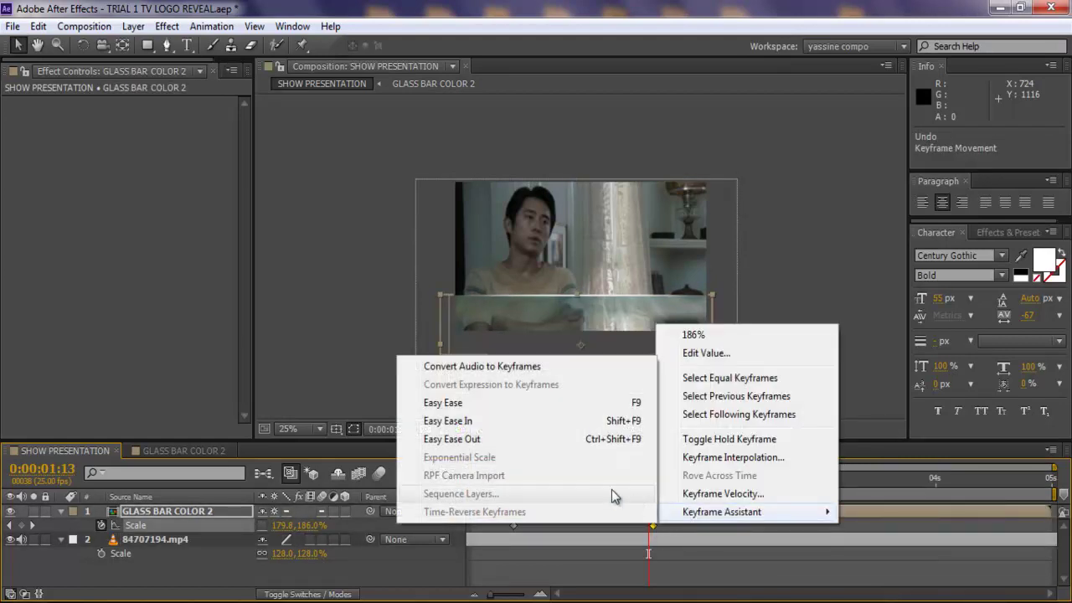
pyautogui.click(501, 402)
pyautogui.moveTo(624, 478); pyautogui.dragTo(654, 494)
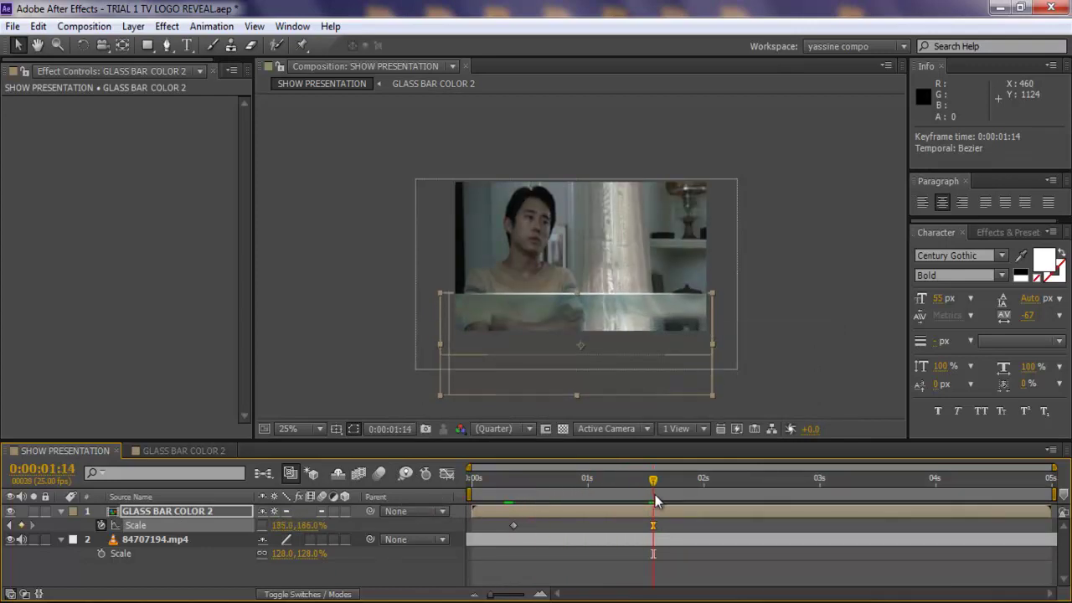
pyautogui.click(591, 569)
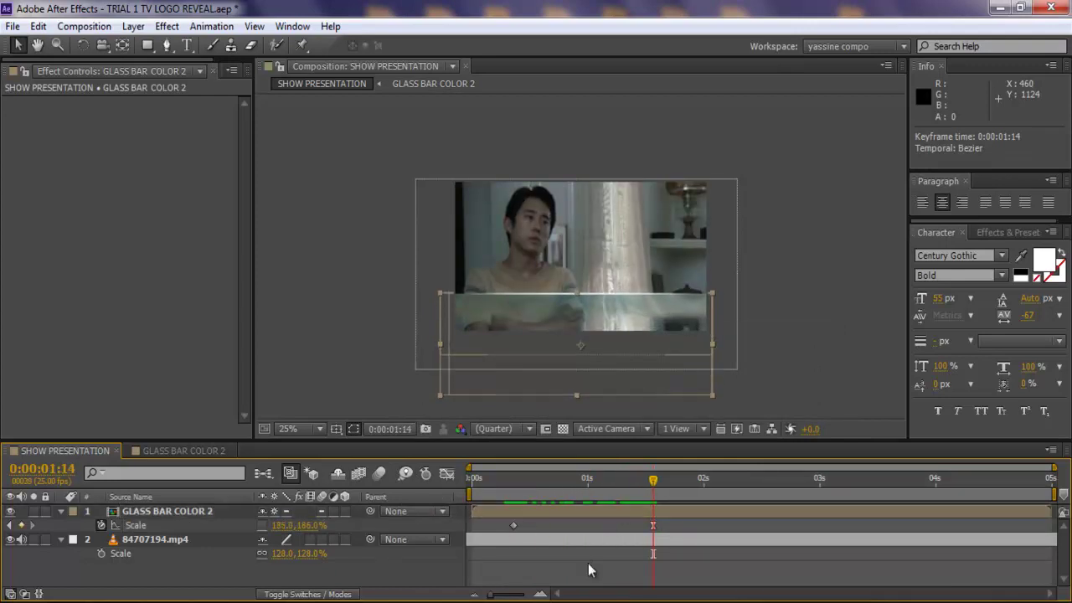
# Step: Collapse the layer properties and type a new 'Every Saturdays' text layer over the glass bar
pyautogui.click(59, 511)
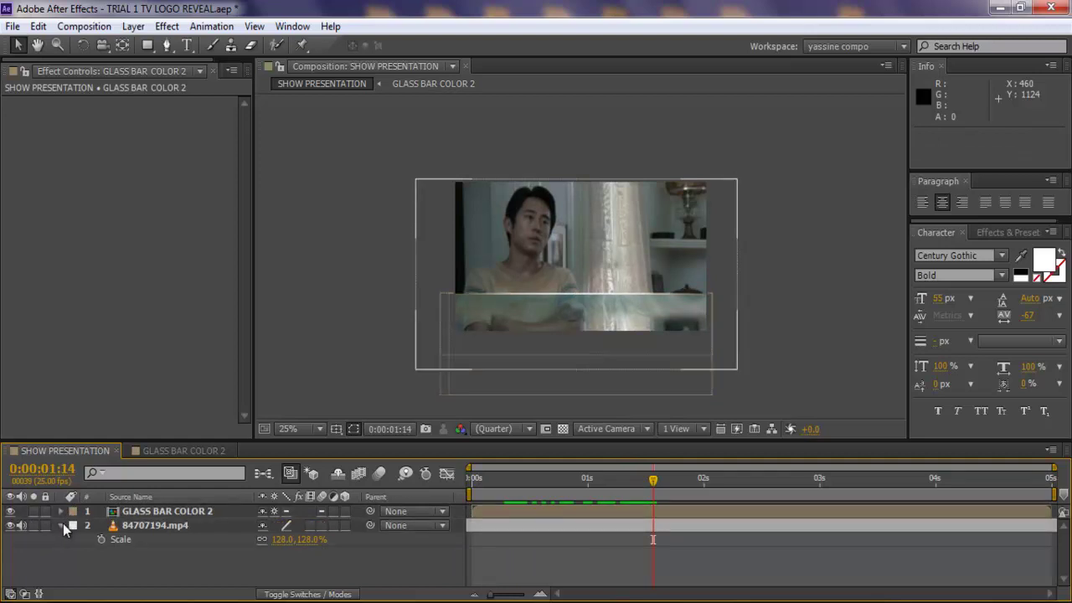
pyautogui.click(60, 525)
pyautogui.click(186, 45)
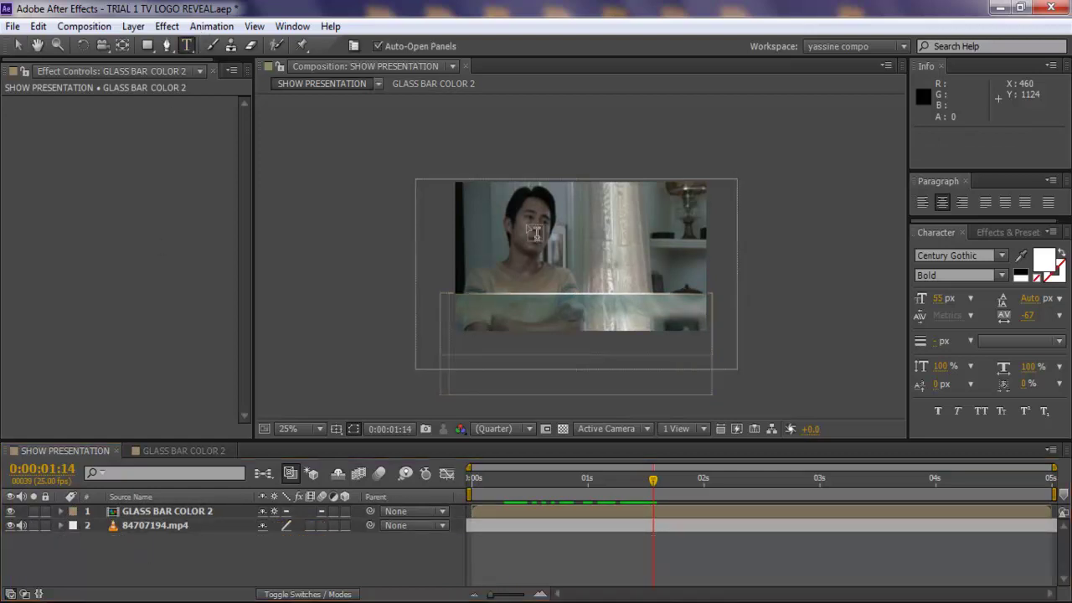
pyautogui.click(613, 321)
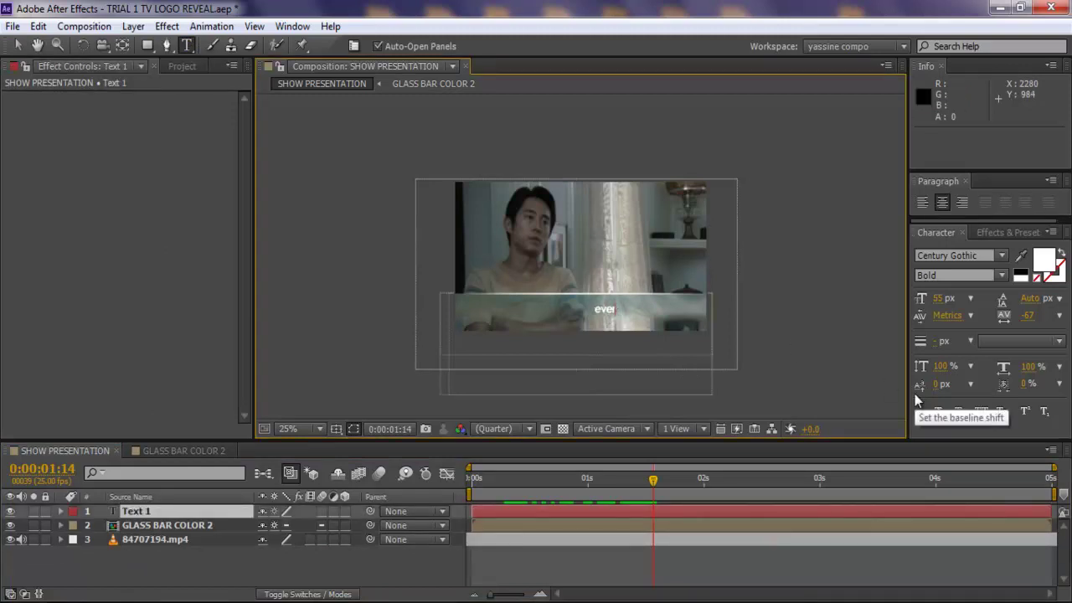
pyautogui.write('Every Saturday')
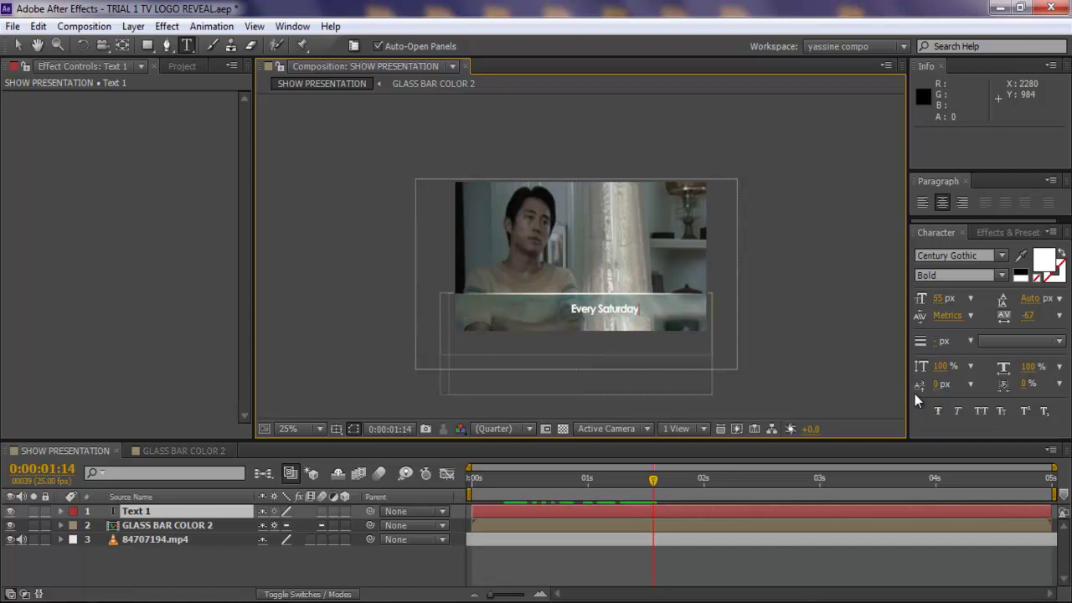
pyautogui.write('s')
pyautogui.scroll(1, 557, 340)
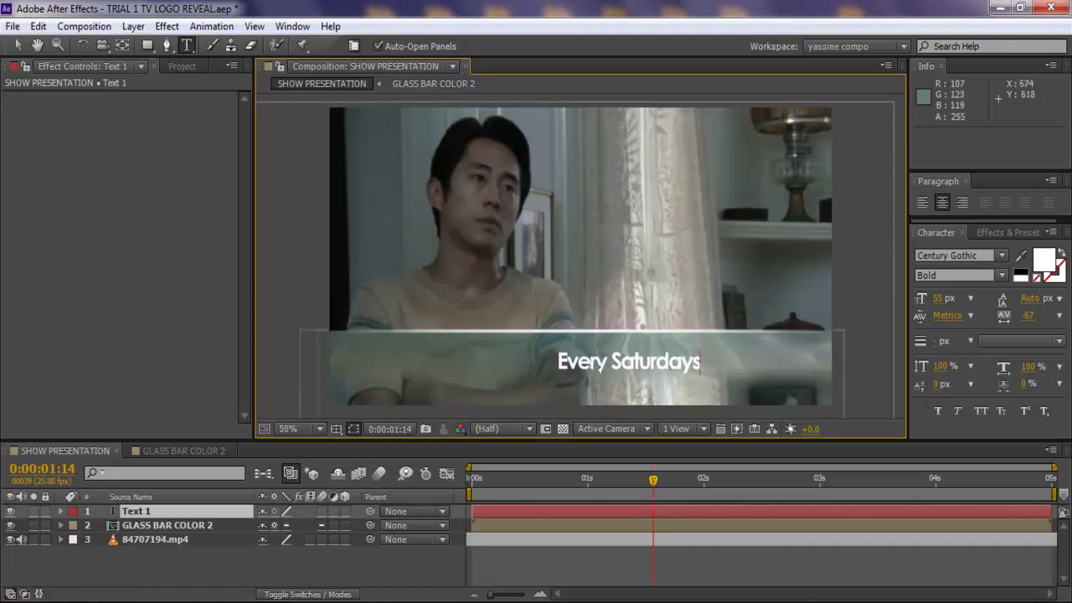
pyautogui.scroll(-1, 608, 325)
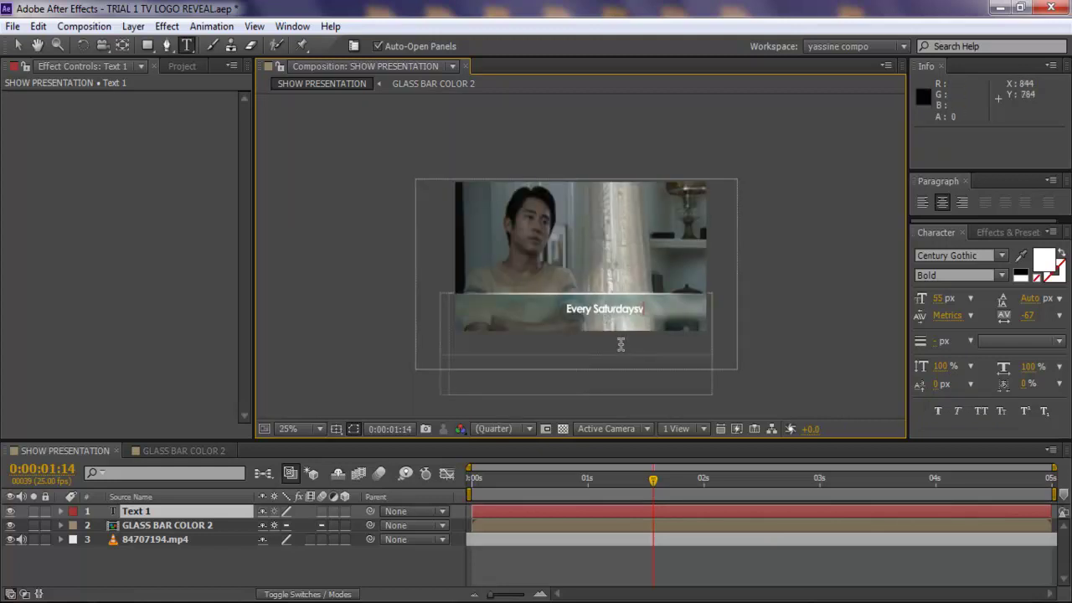
# Step: Drag the Every Saturdays text right to position 912, 632 on the glass bar
pyautogui.click(530, 512)
pyautogui.press('v')
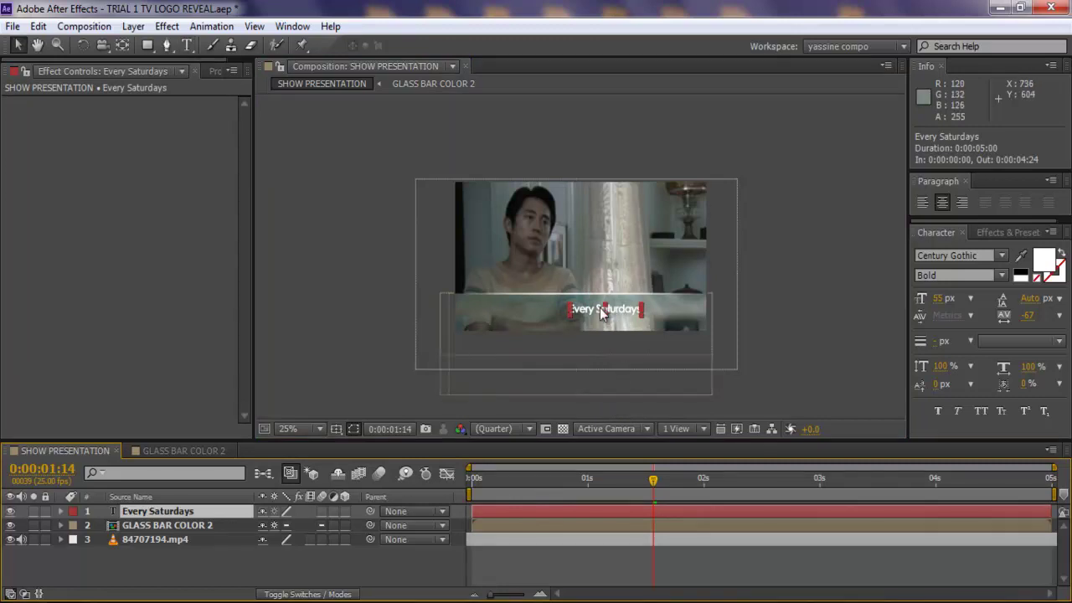
pyautogui.moveTo(600, 307); pyautogui.dragTo(631, 318)
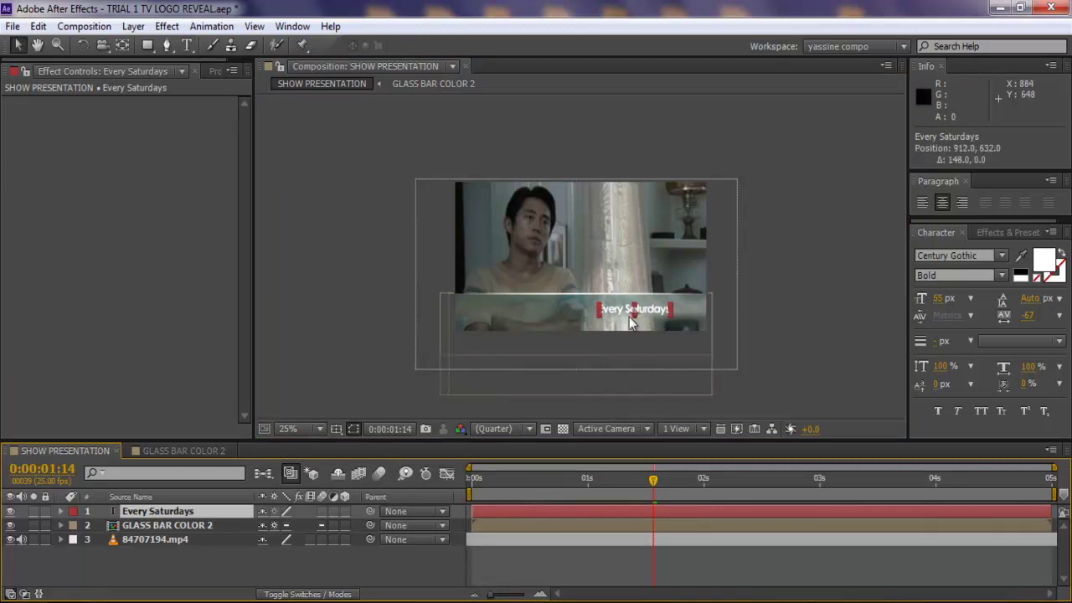
pyautogui.click(396, 549)
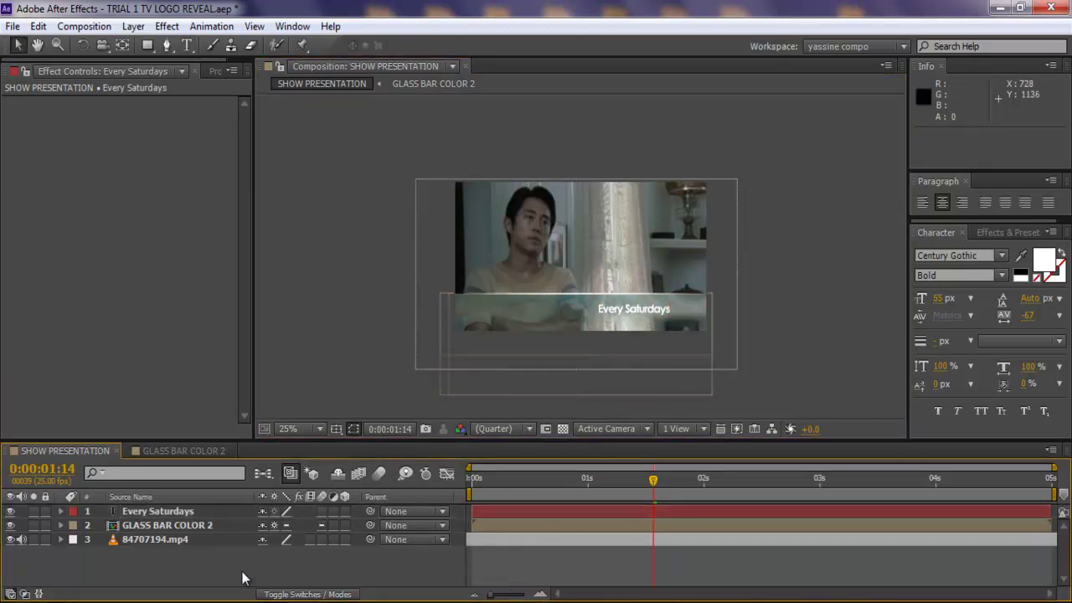
pyautogui.scroll(2, 554, 350)
pyautogui.scroll(-2, 555, 350)
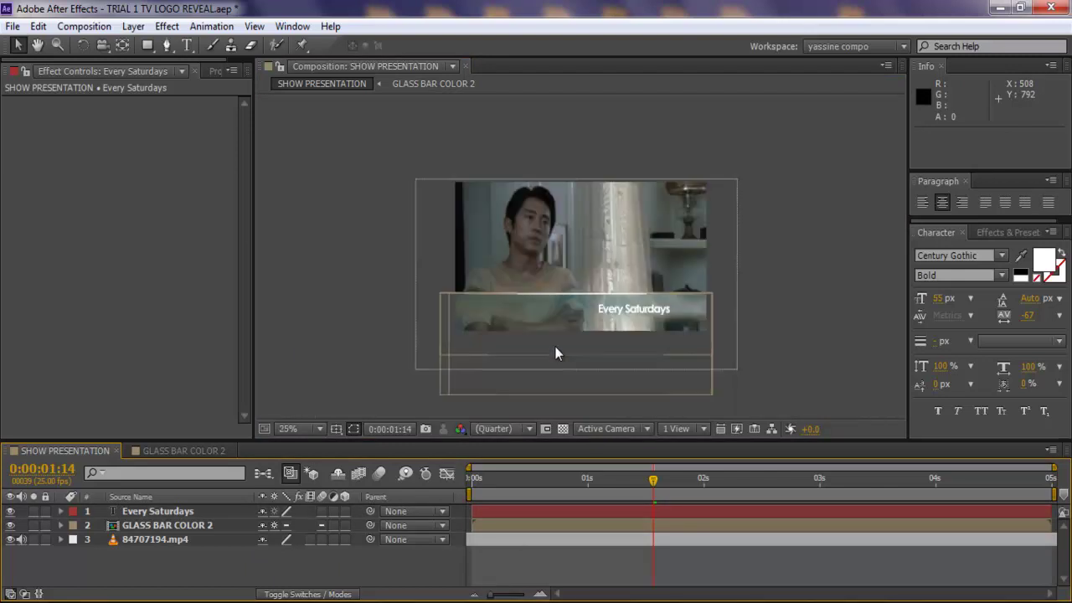
pyautogui.click(161, 524)
pyautogui.click(156, 567)
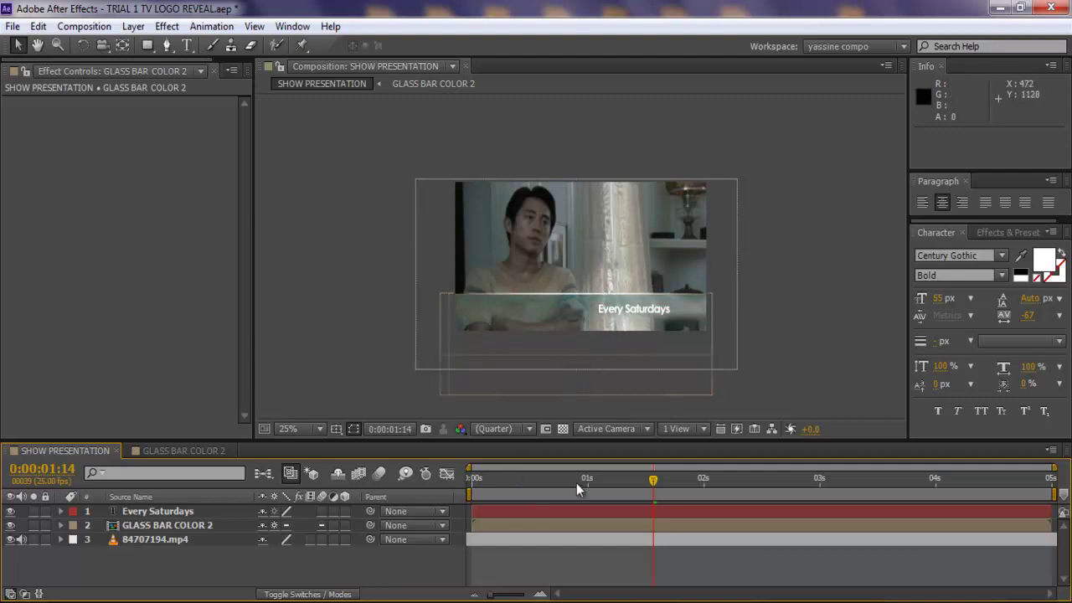
pyautogui.moveTo(576, 489); pyautogui.dragTo(460, 494)
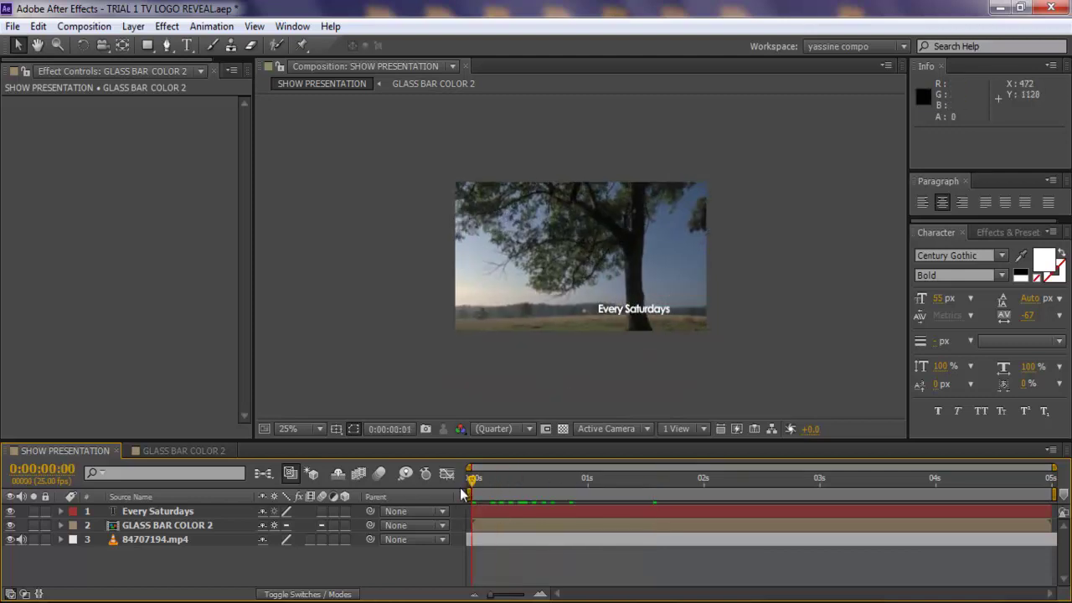
pyautogui.press('KP_0')
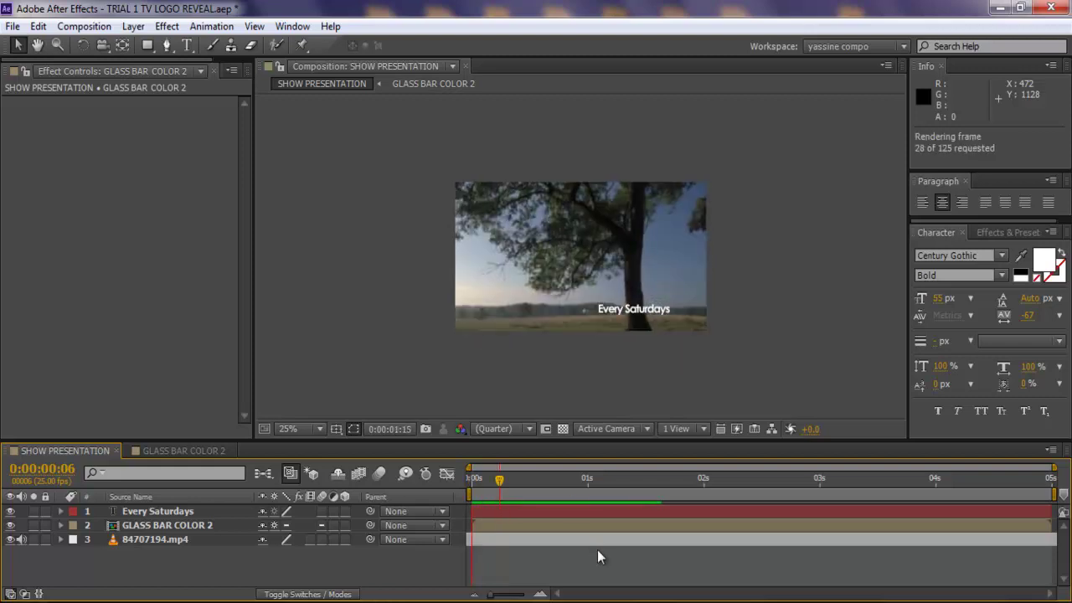
pyautogui.press('space')
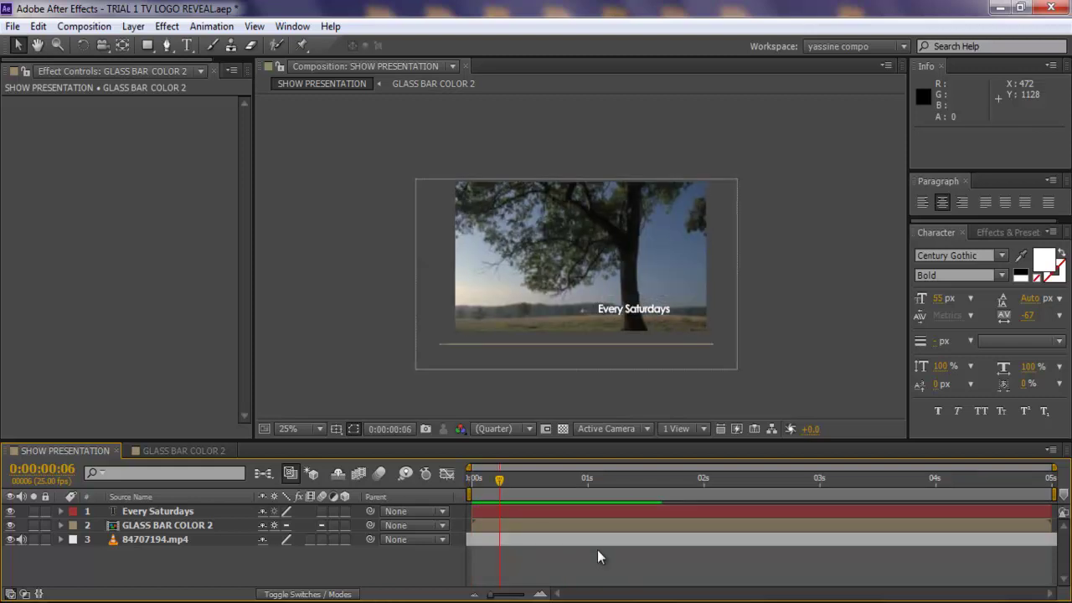
pyautogui.moveTo(473, 479); pyautogui.dragTo(643, 481)
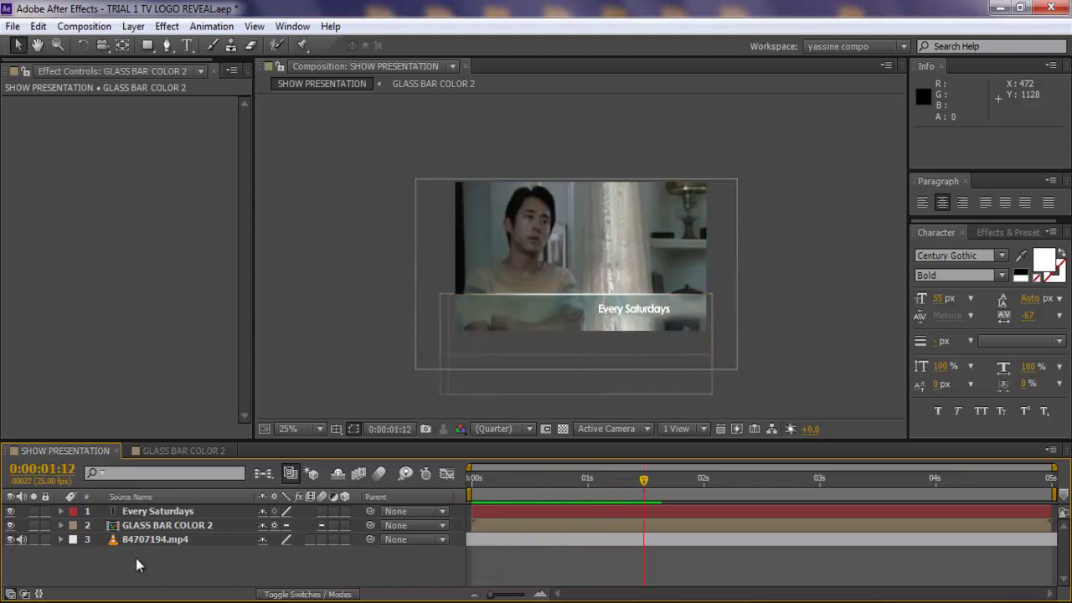
pyautogui.click(635, 308)
pyautogui.moveTo(645, 479); pyautogui.dragTo(653, 527)
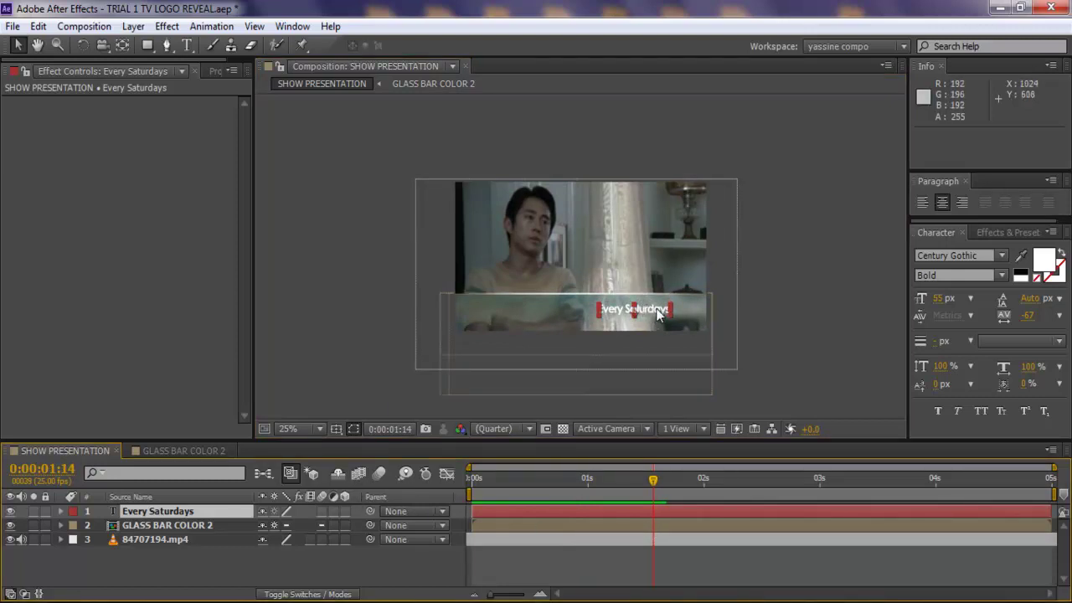
# Step: Keyframe Every Saturdays' Position sliding from 912,524 down to 912,632, shifting both keys earlier
pyautogui.press('p')
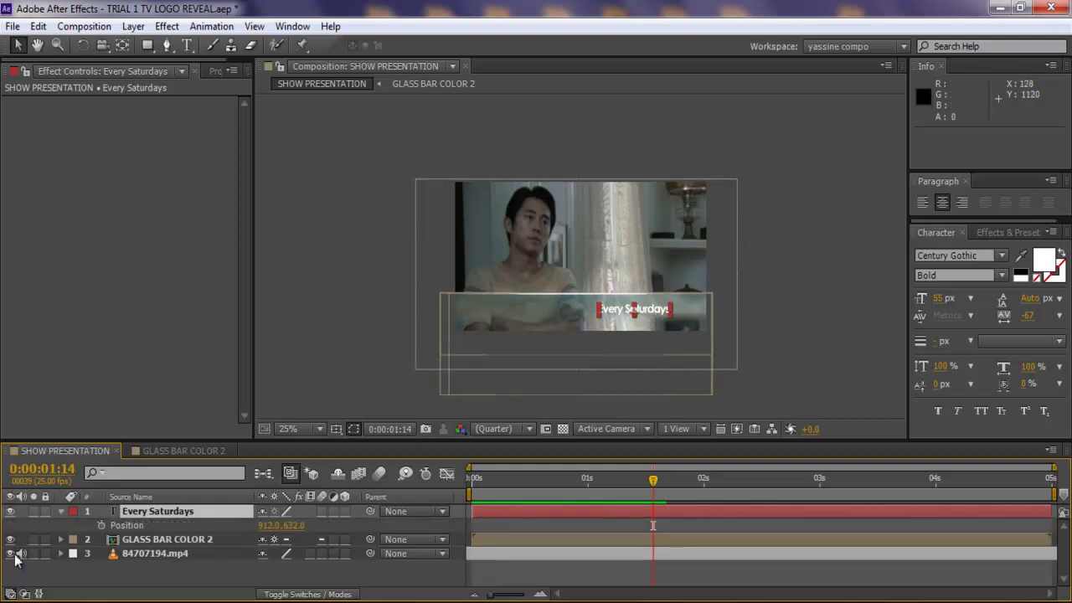
pyautogui.click(101, 525)
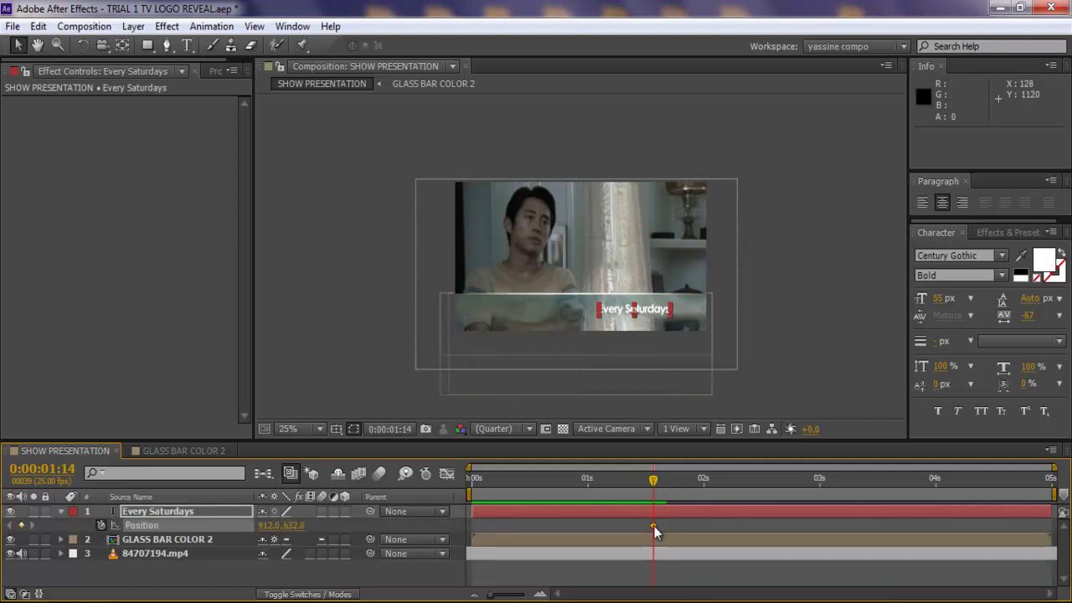
pyautogui.click(623, 479)
pyautogui.moveTo(623, 484); pyautogui.dragTo(703, 484)
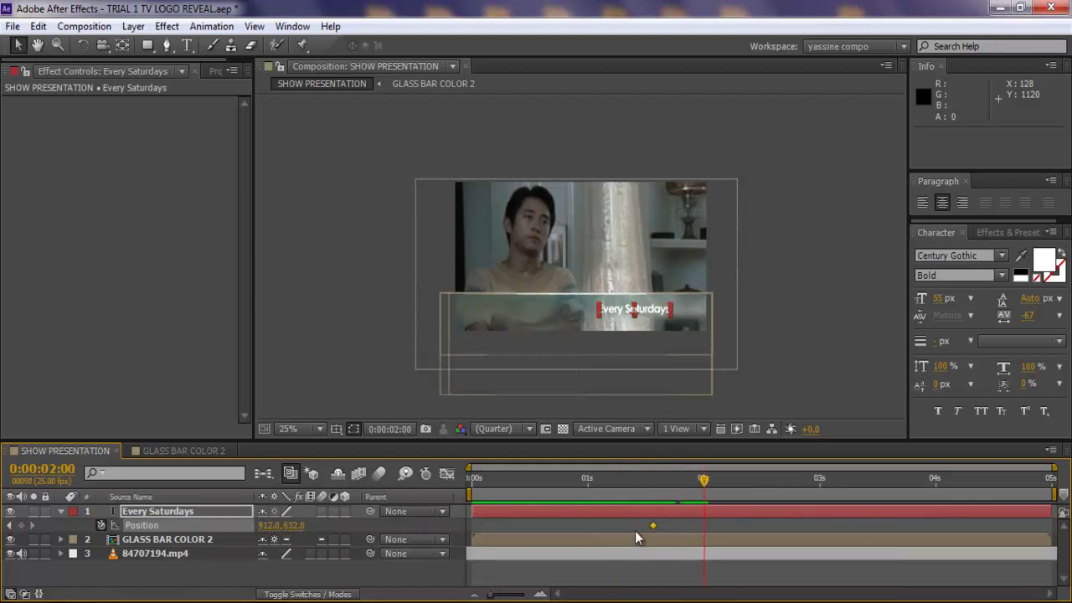
pyautogui.moveTo(653, 525); pyautogui.dragTo(658, 527)
pyautogui.moveTo(703, 483); pyautogui.dragTo(671, 479)
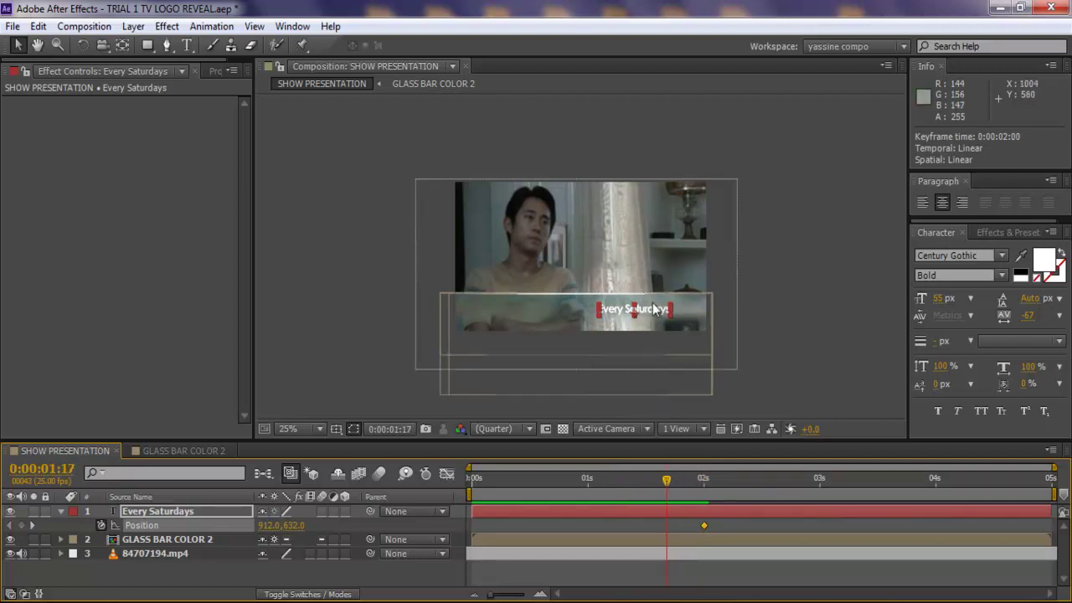
pyautogui.moveTo(653, 313); pyautogui.dragTo(660, 290)
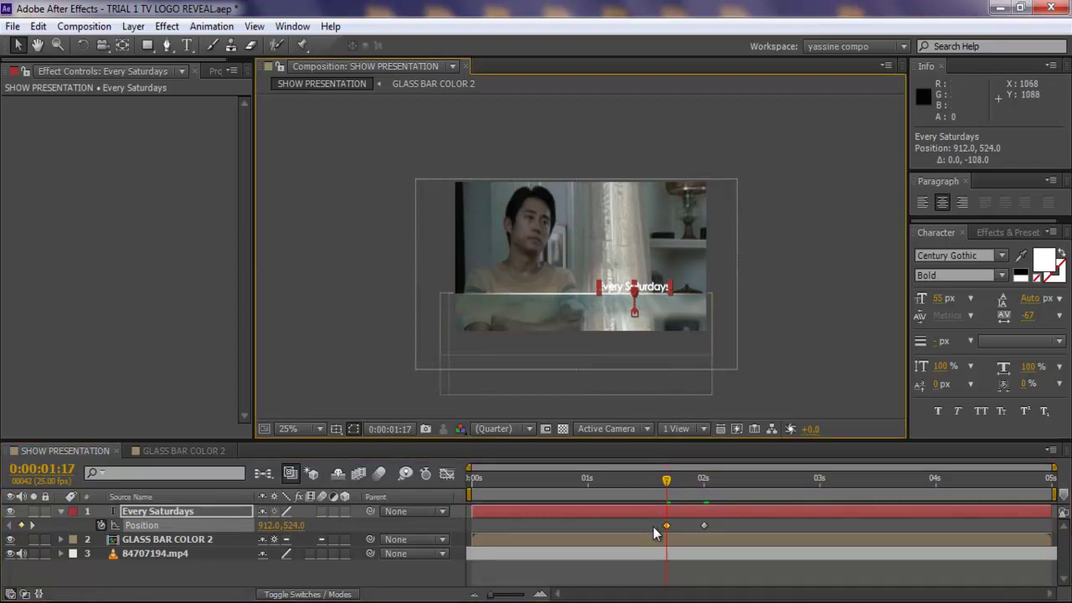
pyautogui.moveTo(669, 473)
pyautogui.mouseDown()
pyautogui.moveTo(701, 473)
pyautogui.moveTo(571, 473)
pyautogui.moveTo(649, 473)
pyautogui.mouseUp()
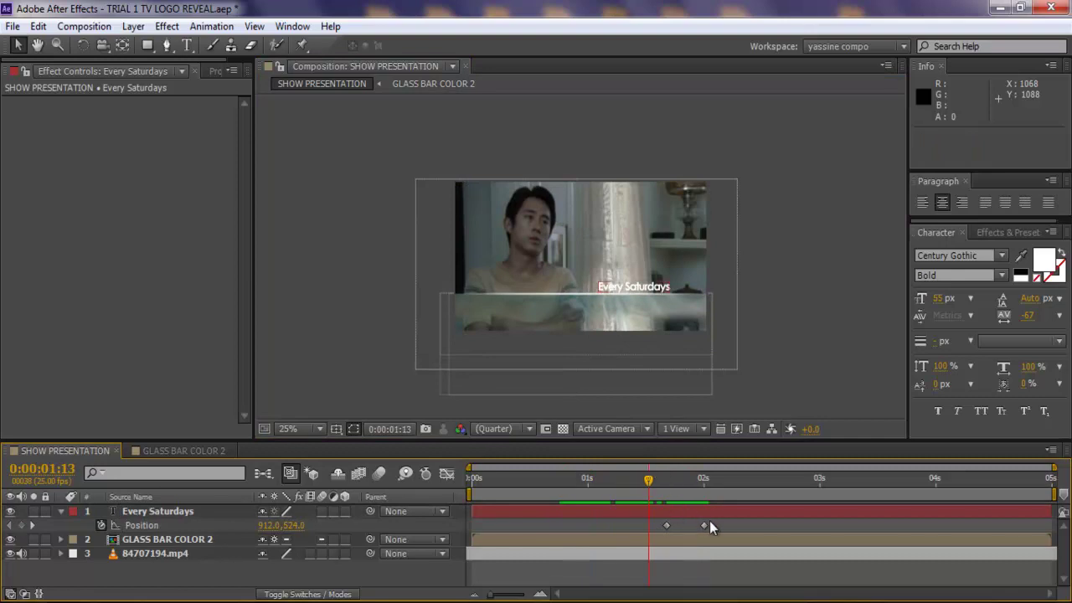
pyautogui.moveTo(713, 523); pyautogui.dragTo(655, 528)
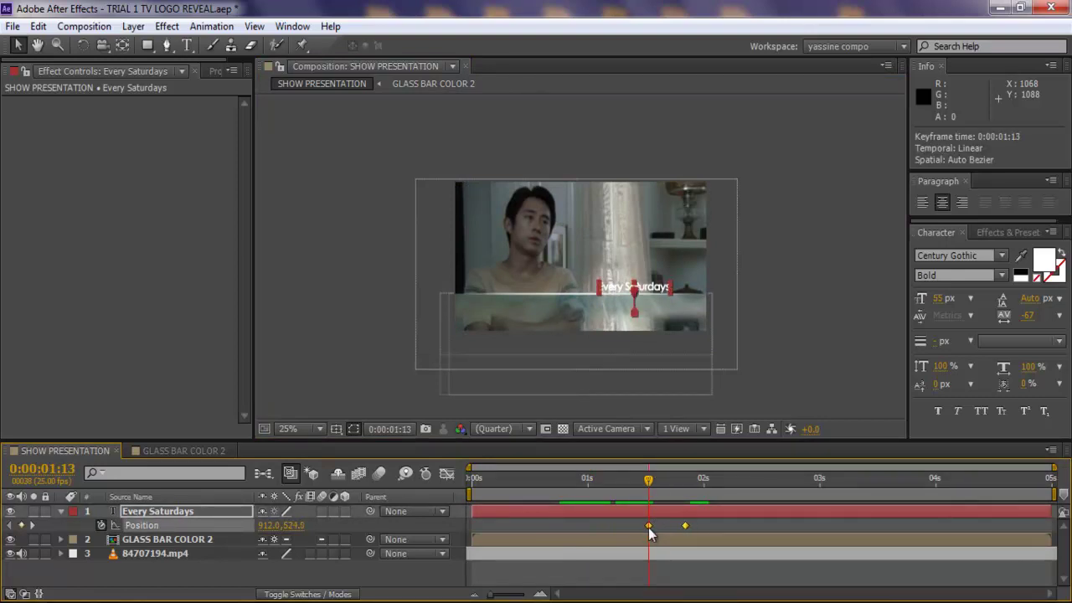
# Step: Apply Easy Ease to the second Position keyframe so the slide settles around 1:21
pyautogui.click(691, 526)
pyautogui.click(685, 526)
pyautogui.rightClick(684, 526)
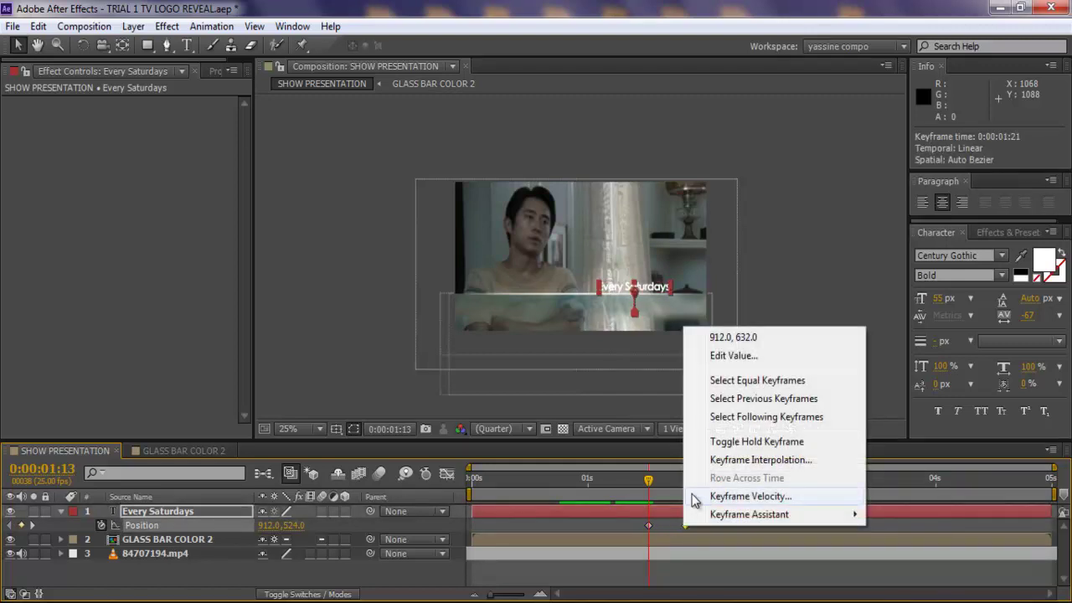
pyautogui.moveTo(716, 519)
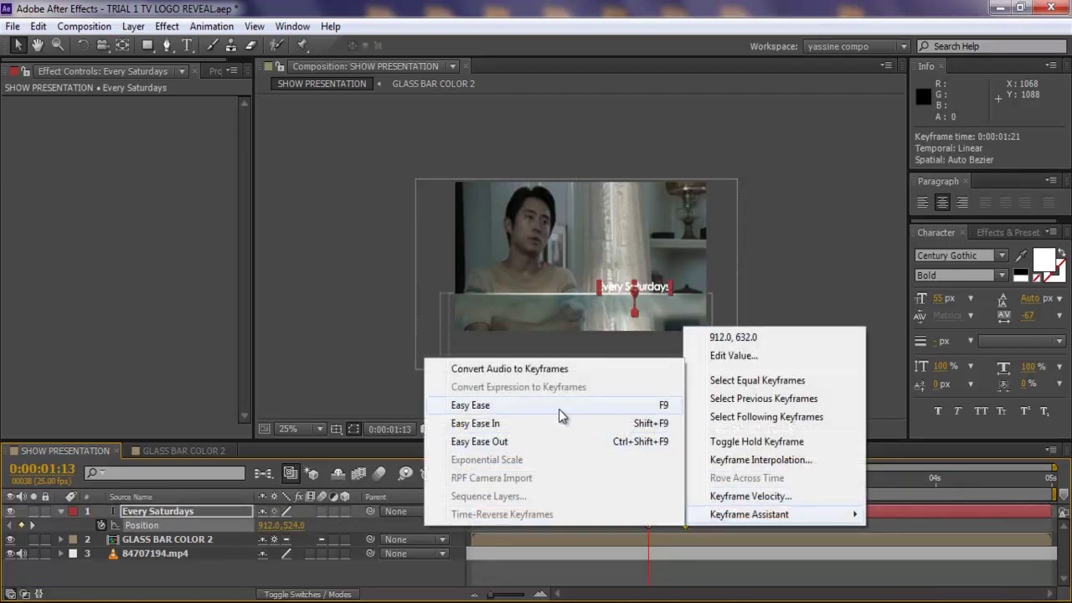
pyautogui.click(559, 410)
pyautogui.click(710, 520)
pyautogui.moveTo(647, 482); pyautogui.dragTo(675, 477)
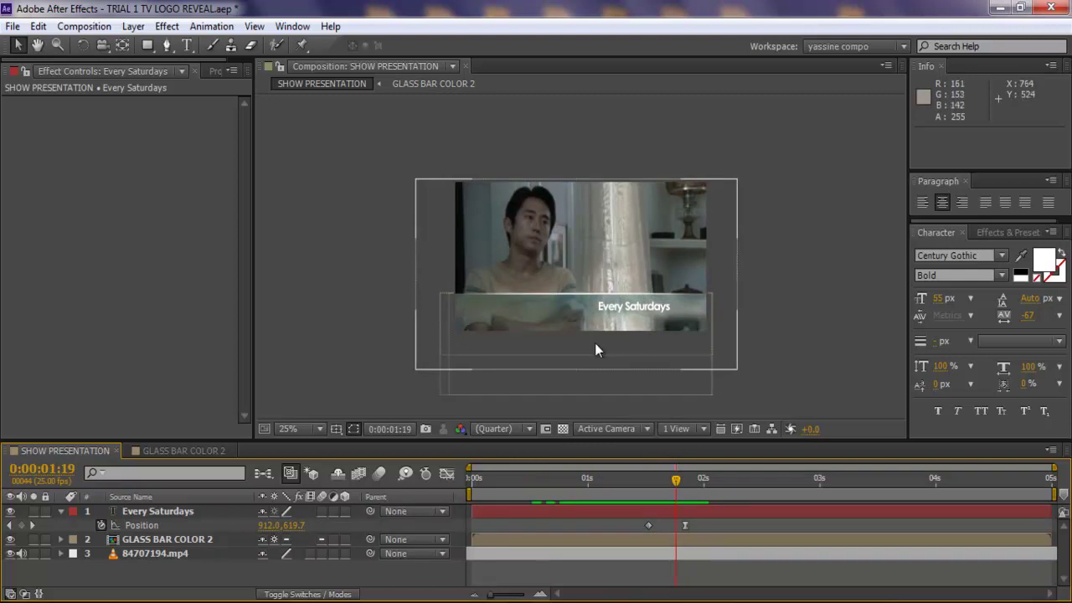
pyautogui.click(60, 510)
# Step: Draw a white rectangle shape layer covering the lower-third area
pyautogui.rightClick(156, 559)
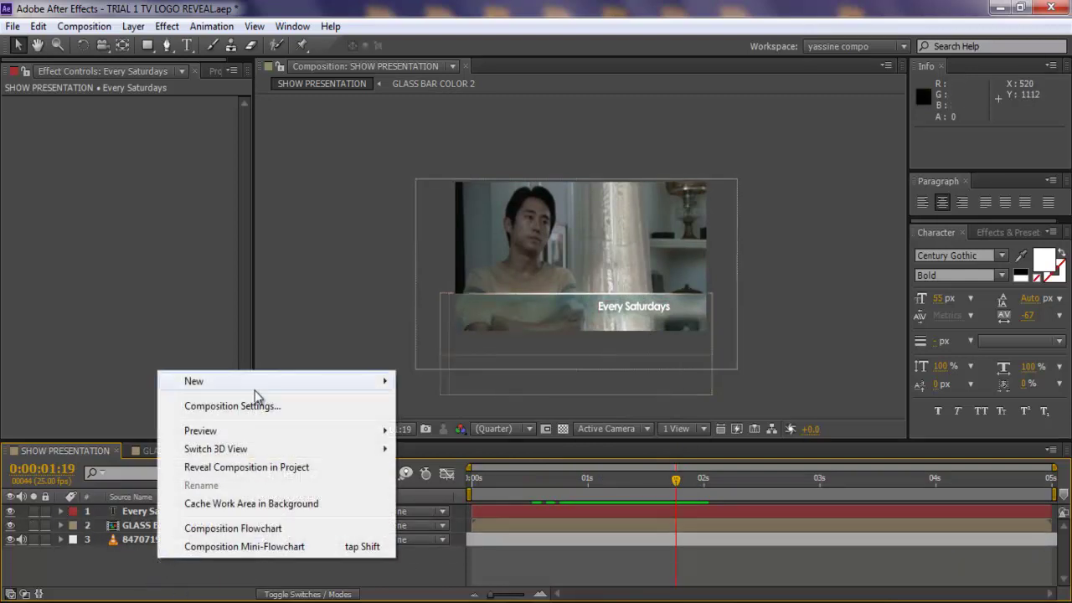
pyautogui.click(243, 8)
pyautogui.click(148, 46)
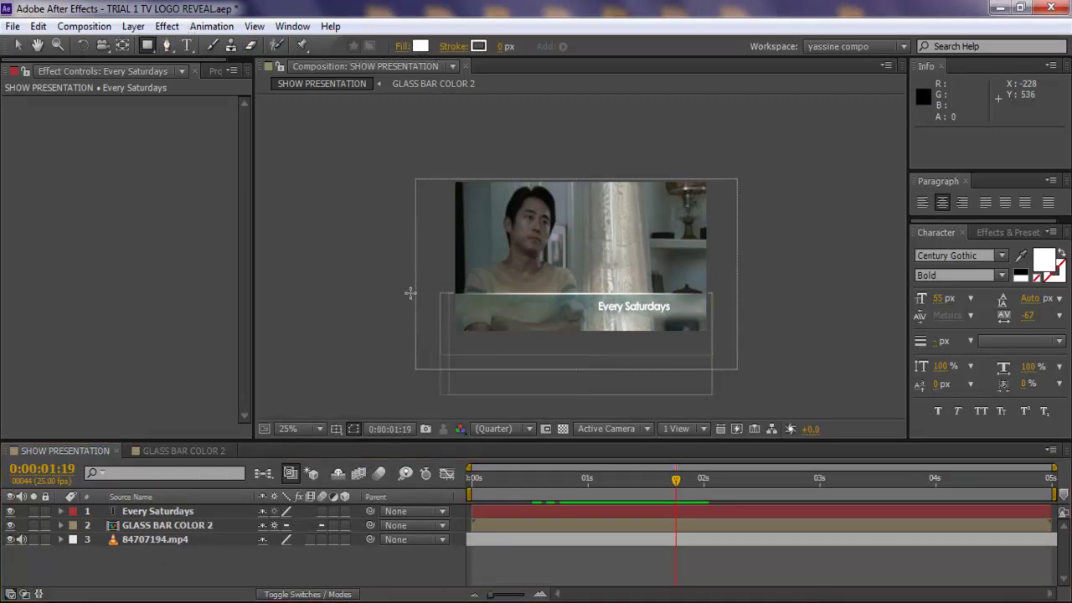
pyautogui.moveTo(410, 292); pyautogui.dragTo(770, 388)
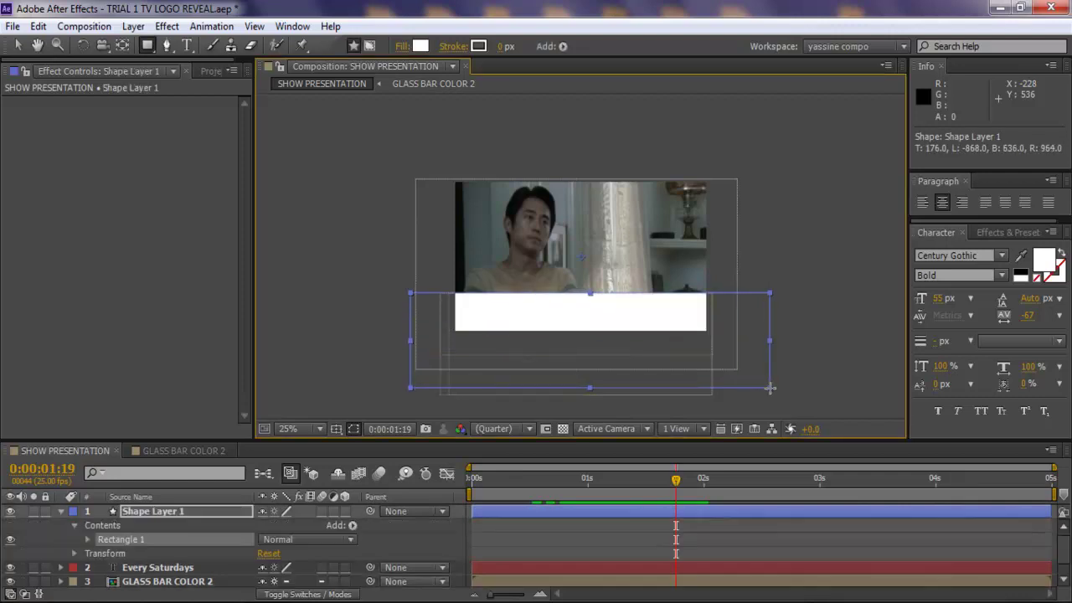
# Step: Set Every Saturdays' track matte to Alpha Matte 'Shape Layer 1' and check the clipped title
pyautogui.click(159, 566)
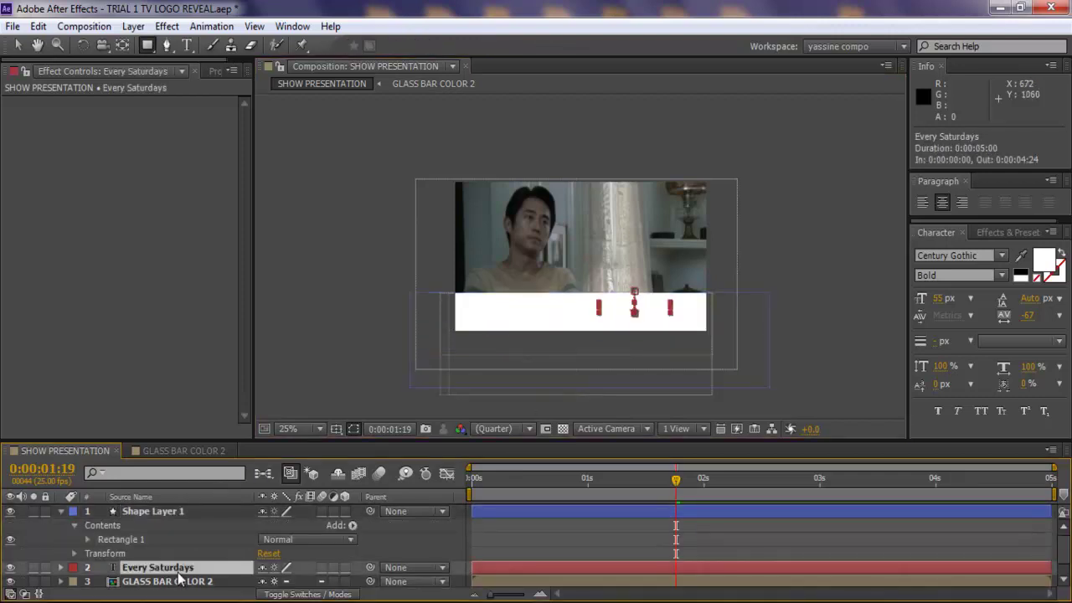
pyautogui.press('F4')
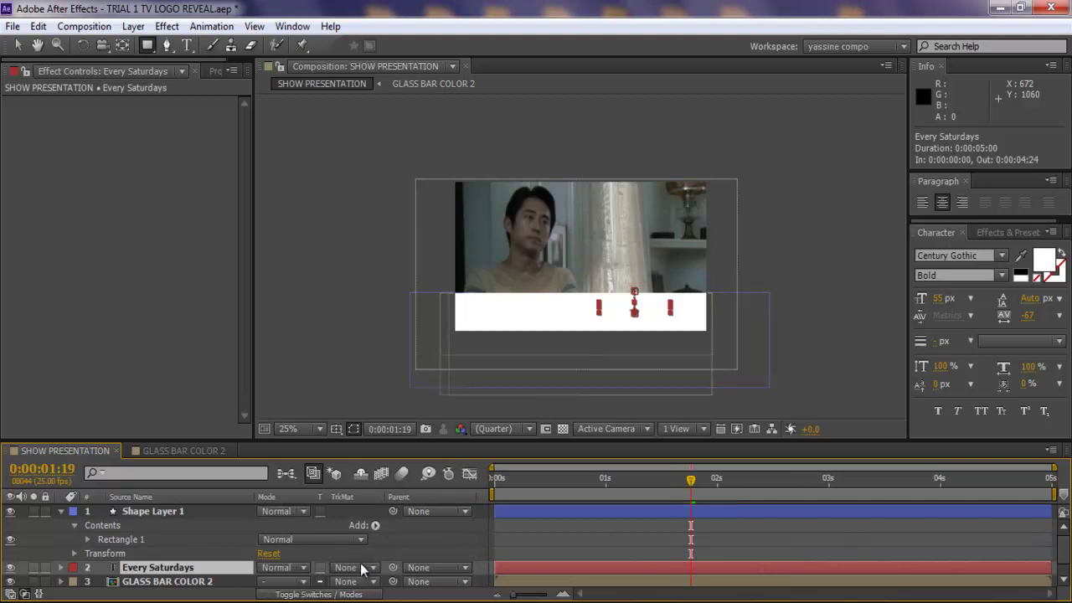
pyautogui.click(356, 566)
pyautogui.click(375, 496)
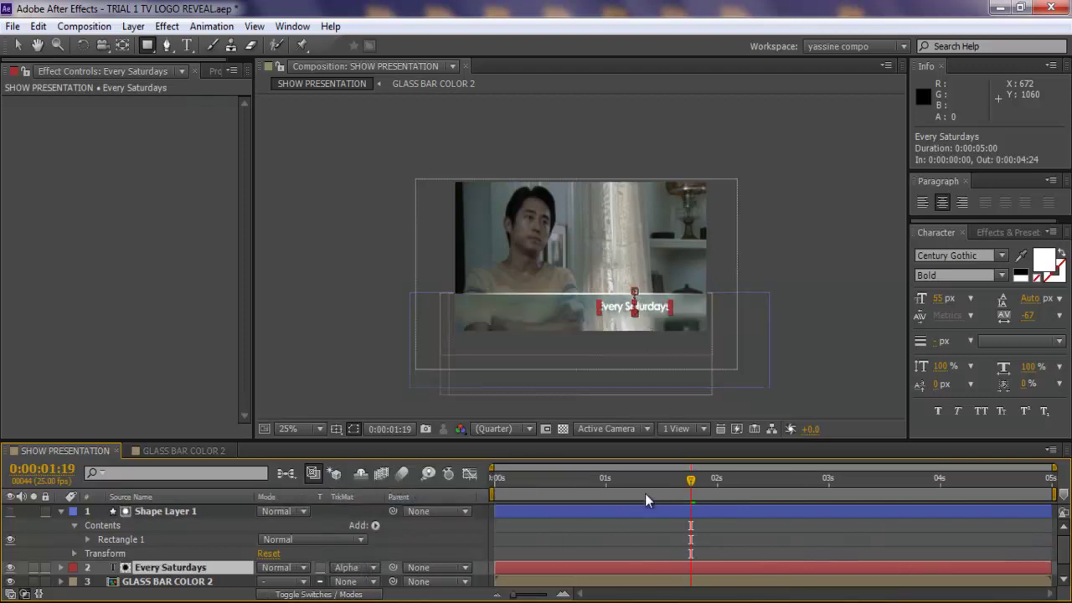
pyautogui.moveTo(691, 493)
pyautogui.mouseDown()
pyautogui.moveTo(590, 488)
pyautogui.moveTo(704, 494)
pyautogui.mouseUp()
pyautogui.click(415, 537)
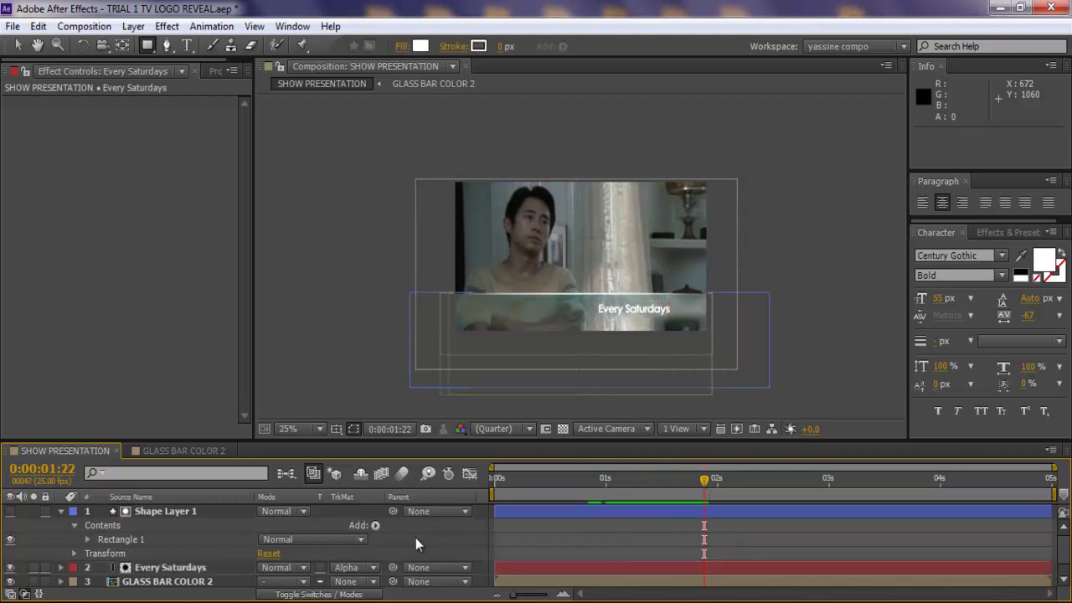
pyautogui.click(61, 511)
# Step: Duplicate GLASS BAR COLOR 2, move the copy to the top, and start it at 0:20
pyautogui.click(145, 542)
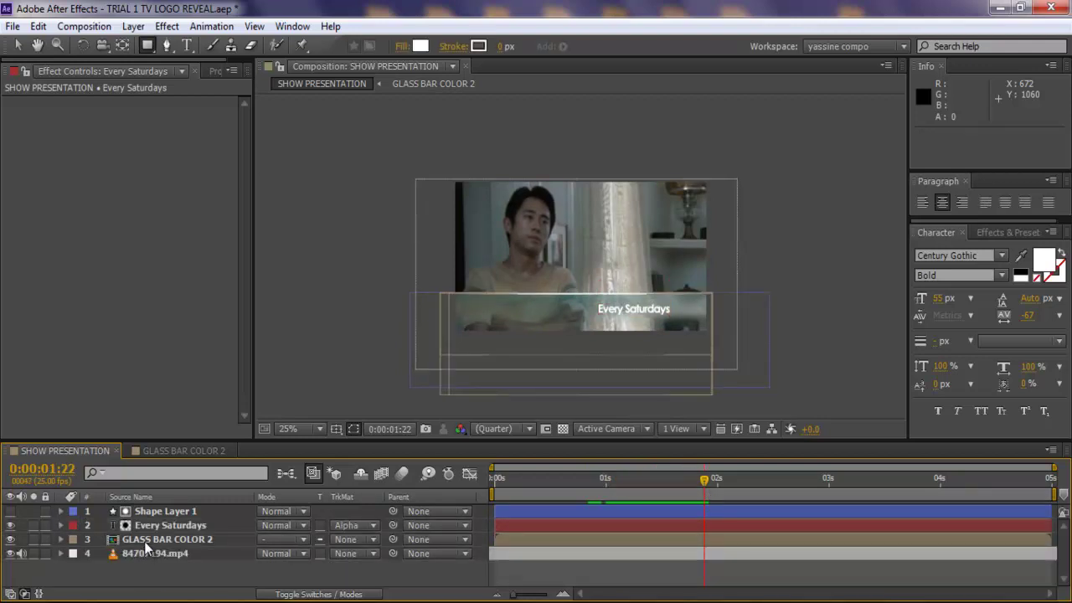
pyautogui.click(144, 541)
pyautogui.hotkey('ctrl', 'd')
pyautogui.moveTo(118, 542); pyautogui.dragTo(157, 514)
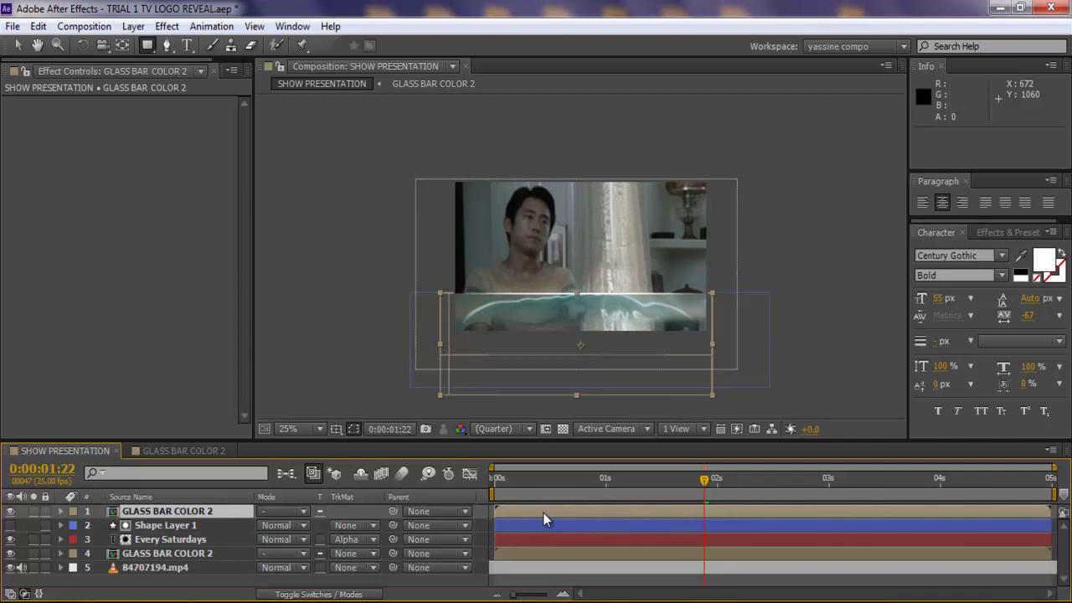
pyautogui.moveTo(543, 512); pyautogui.dragTo(637, 516)
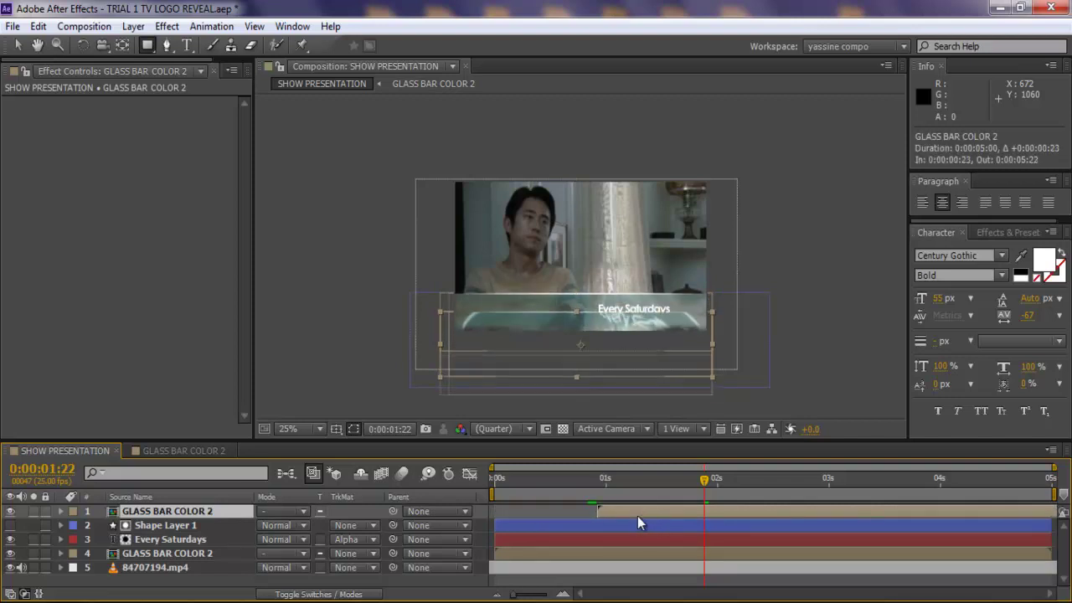
# Step: Position the copied glass bar higher in the viewer
pyautogui.press('s')
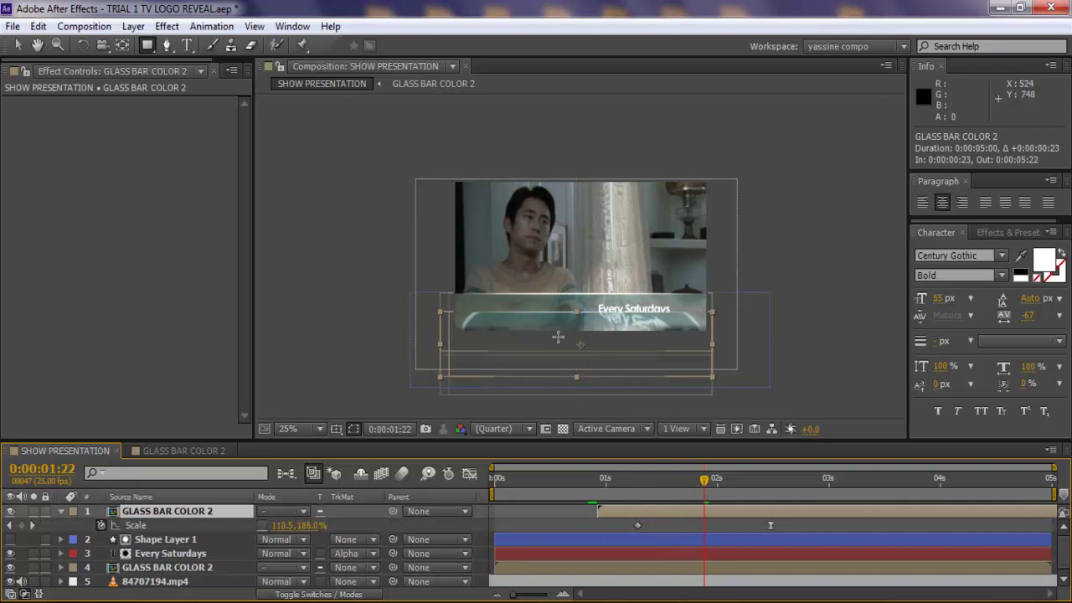
pyautogui.press('v')
pyautogui.moveTo(565, 344); pyautogui.dragTo(552, 305)
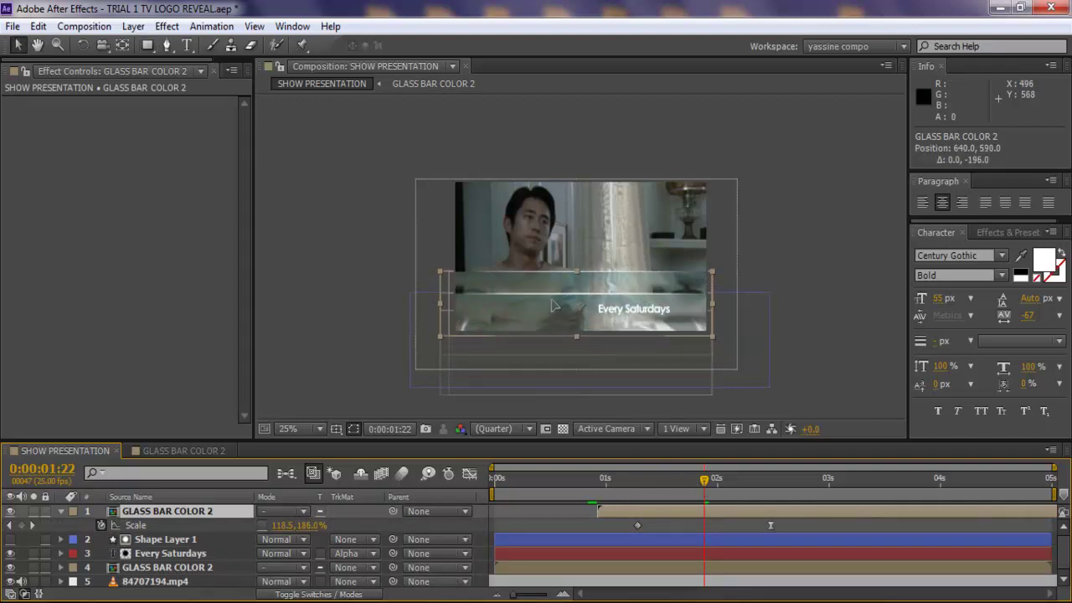
pyautogui.moveTo(701, 484); pyautogui.dragTo(765, 444)
pyautogui.moveTo(621, 282); pyautogui.dragTo(631, 303)
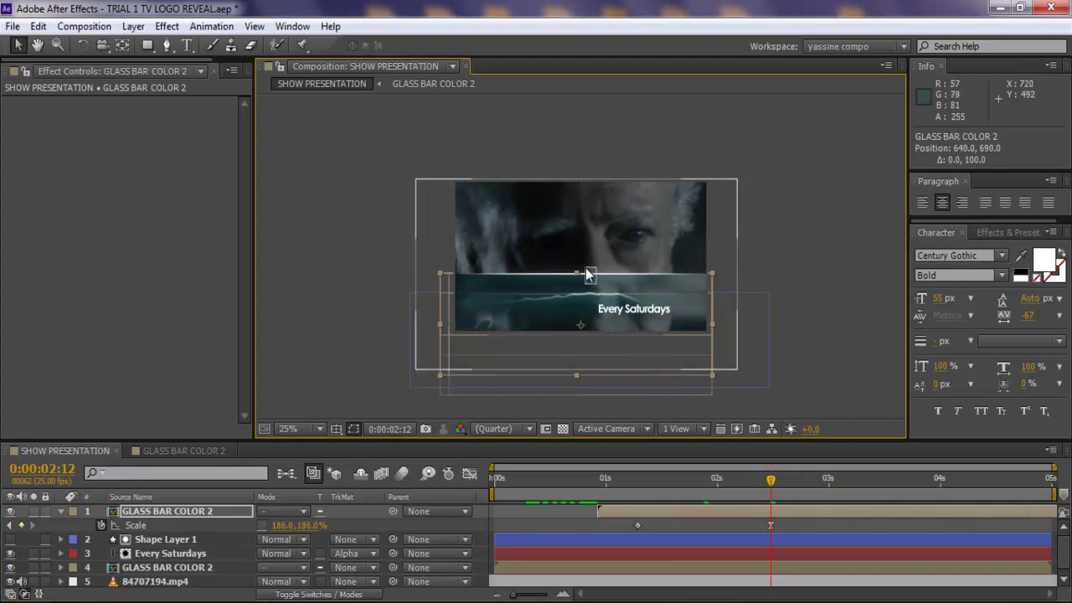
pyautogui.moveTo(596, 281)
pyautogui.mouseDown()
pyautogui.moveTo(597, 264)
pyautogui.moveTo(598, 282)
pyautogui.mouseUp()
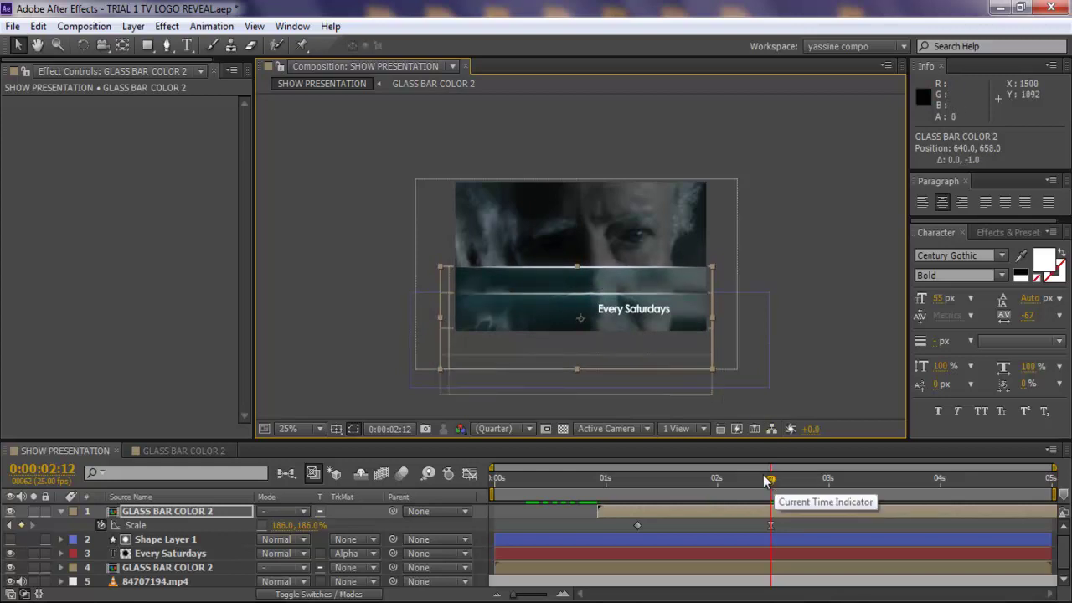
# Step: Slide the copy's Scale end keyframe to 2:04 and preview the growth
pyautogui.moveTo(770, 479); pyautogui.dragTo(736, 524)
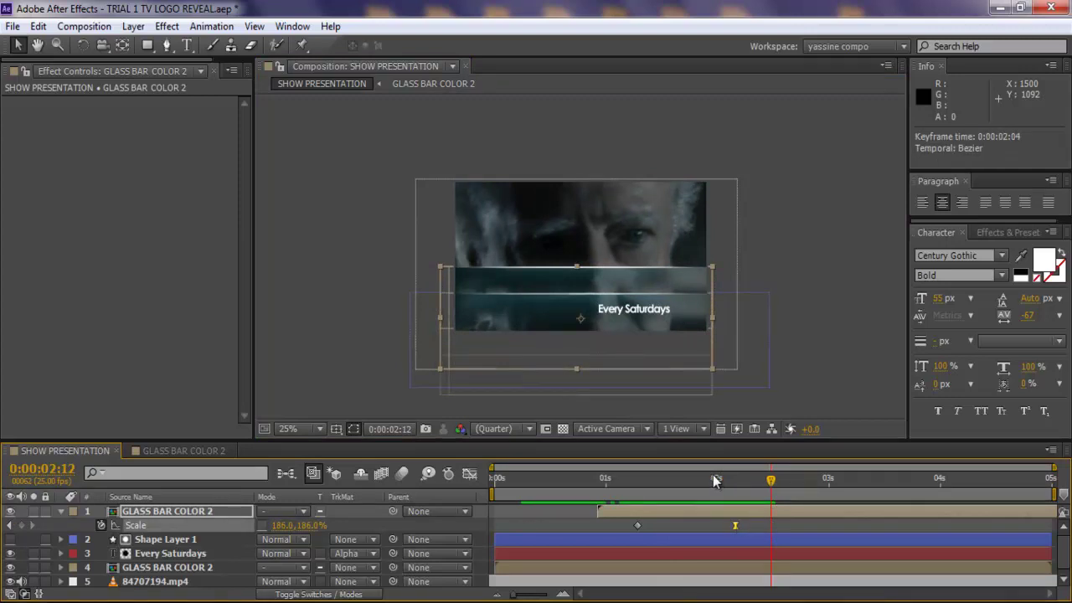
pyautogui.click(691, 476)
pyautogui.moveTo(671, 474); pyautogui.dragTo(736, 521)
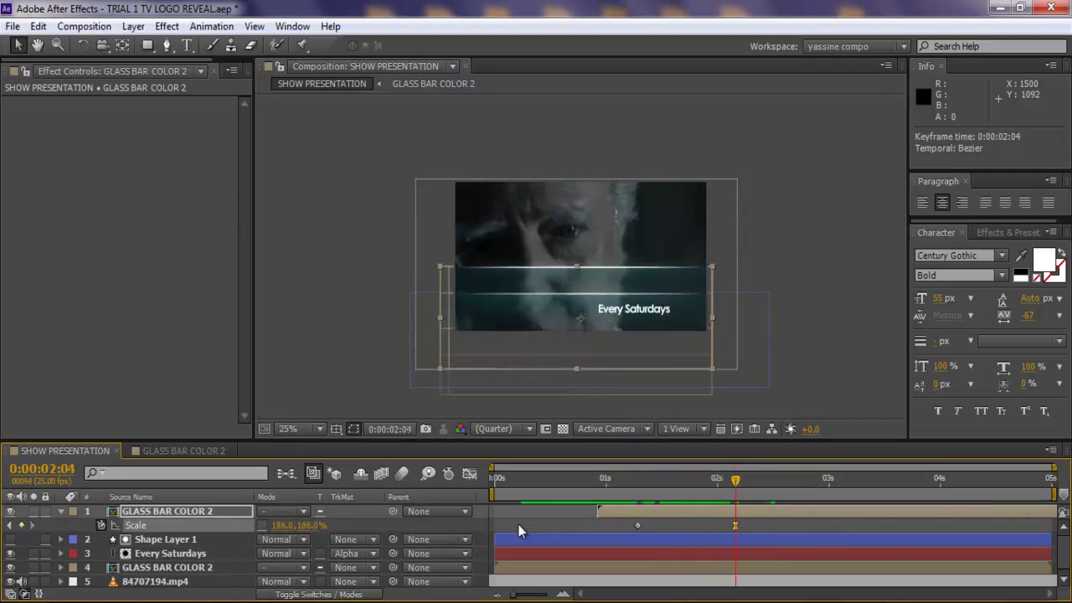
# Step: Duplicate Every Saturdays, move the copy to the top, and delete its inherited Position keyframes
pyautogui.click(60, 511)
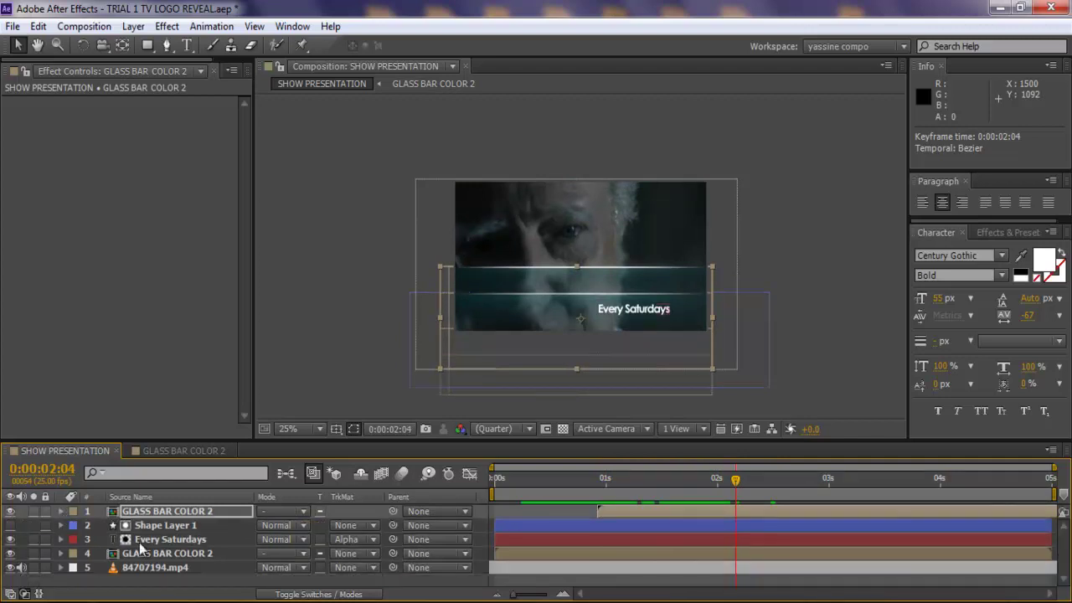
pyautogui.click(151, 543)
pyautogui.hotkey('ctrl', 'd')
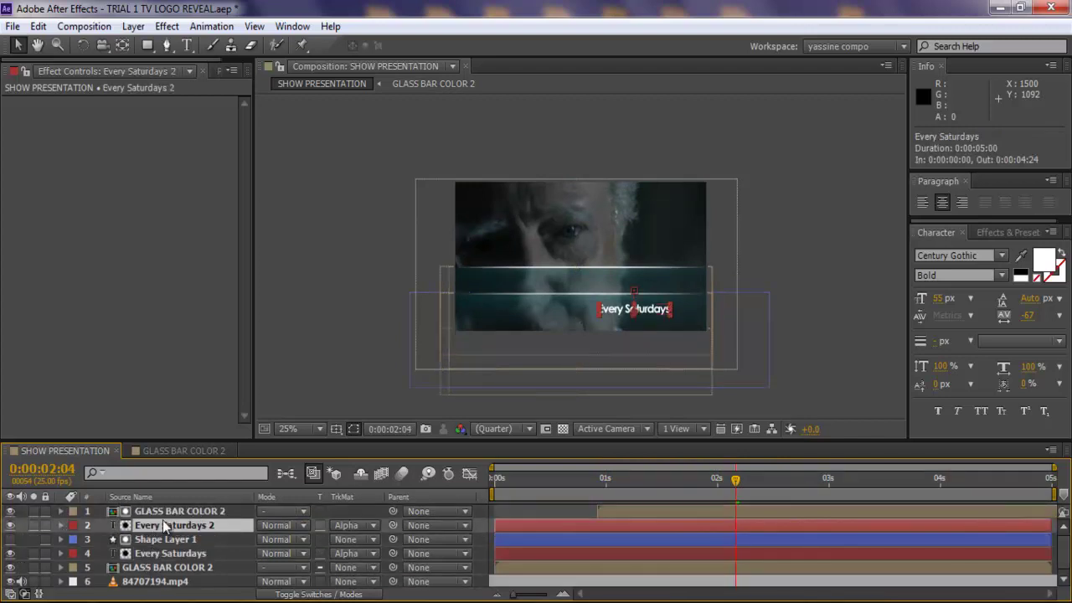
pyautogui.moveTo(166, 526); pyautogui.dragTo(160, 506)
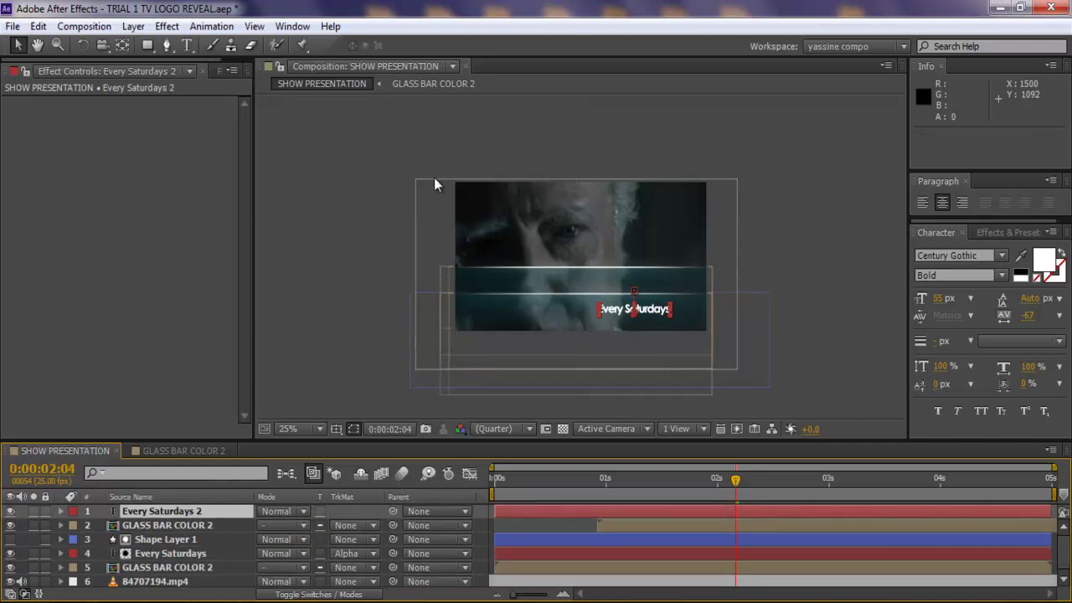
pyautogui.press('p')
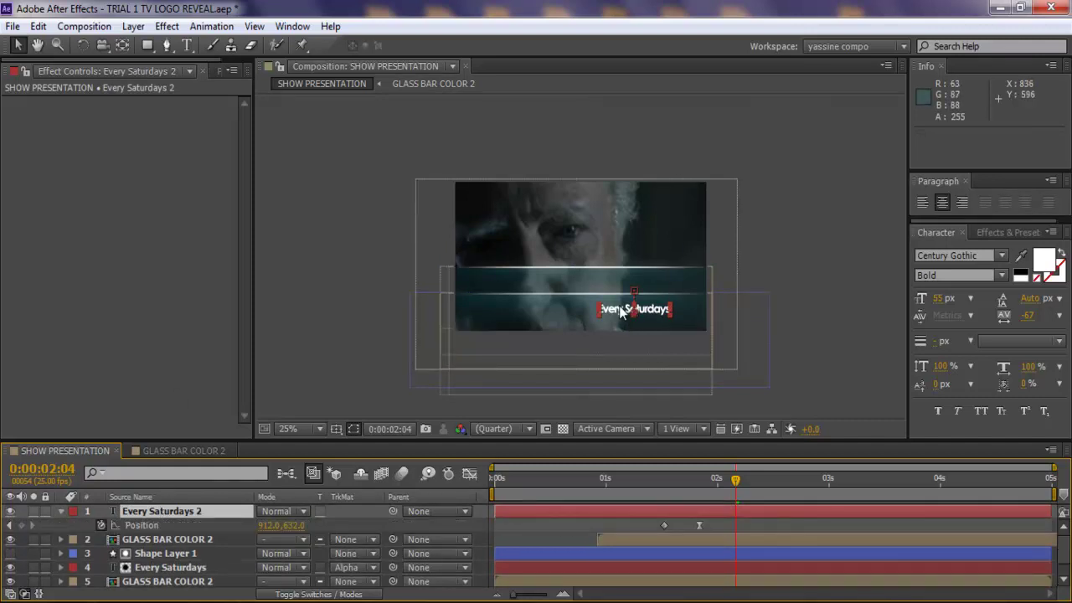
pyautogui.click(664, 526)
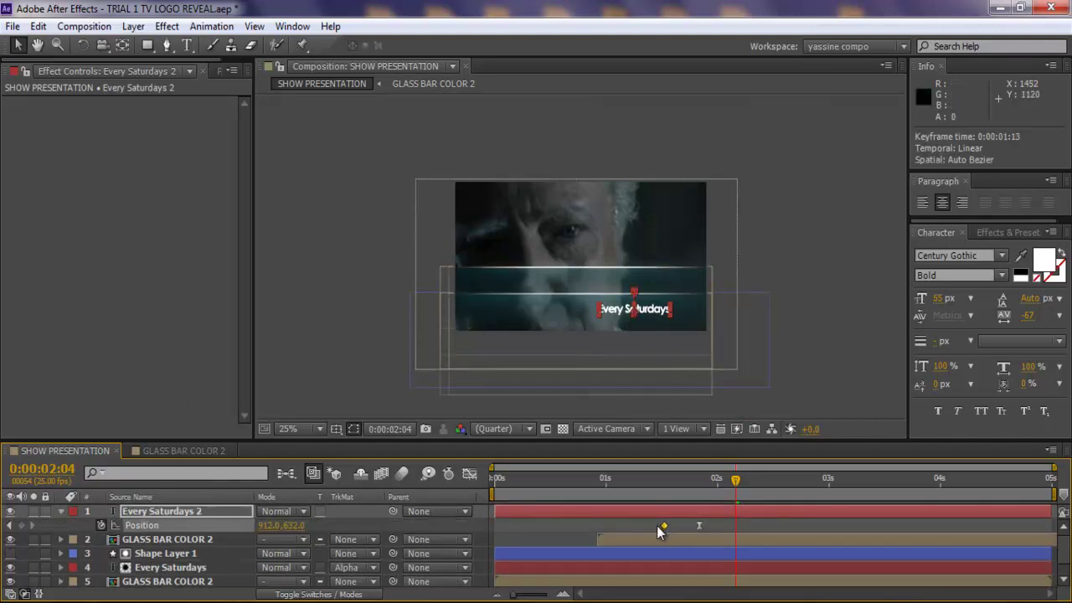
pyautogui.press('Delete')
pyautogui.click(700, 525)
pyautogui.press('Delete')
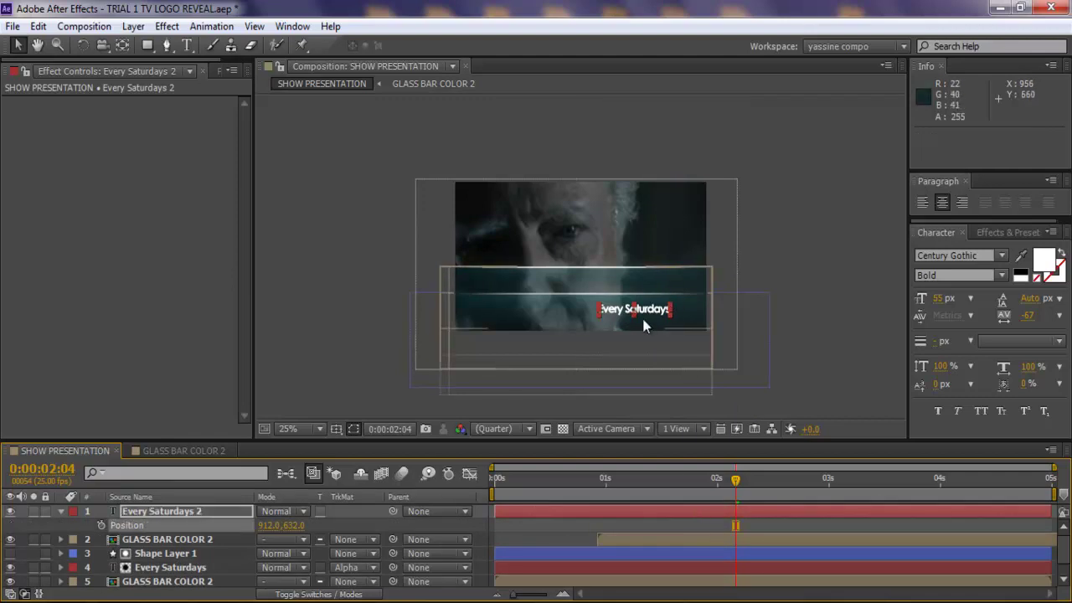
# Step: Keyframe the copy rising from 912, 592 to 912, 512 between 2:04 and 2:12, then duplicate Shape Layer 1
pyautogui.moveTo(644, 311); pyautogui.dragTo(641, 302)
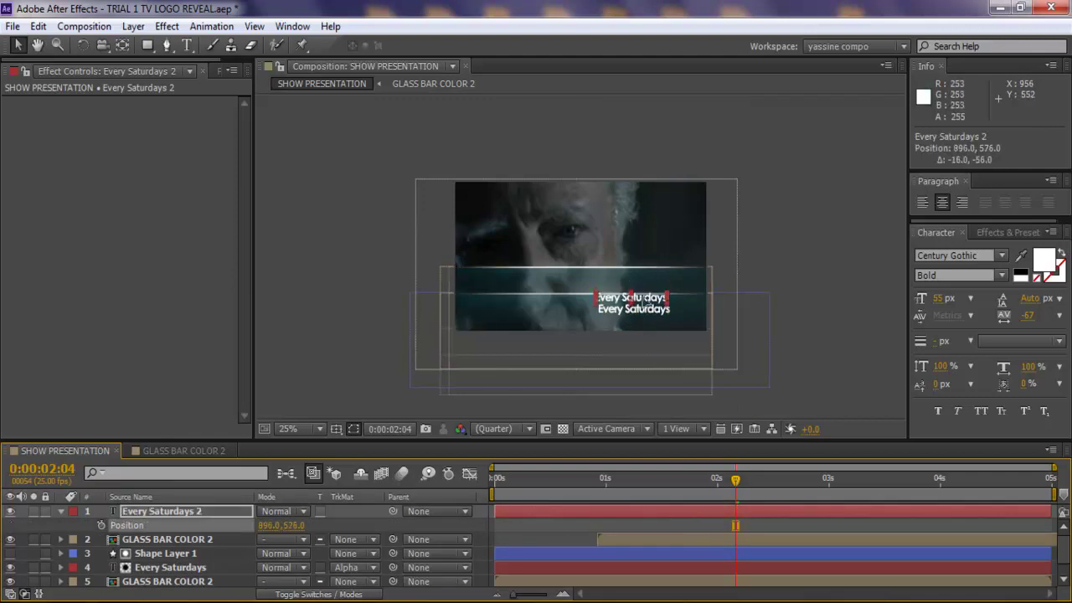
pyautogui.hotkey('ctrl', 'z')
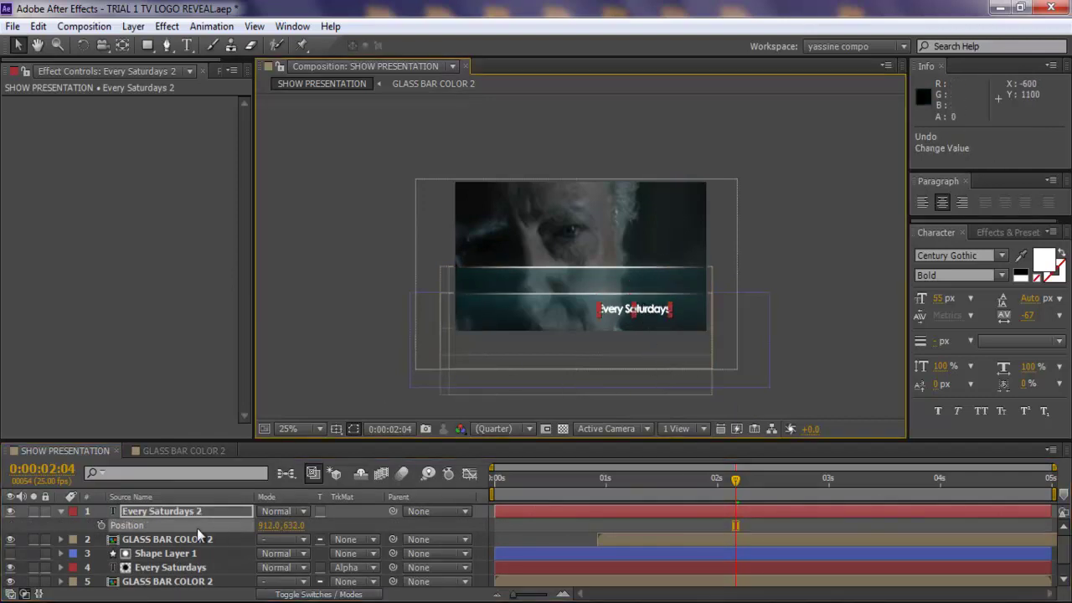
pyautogui.click(102, 525)
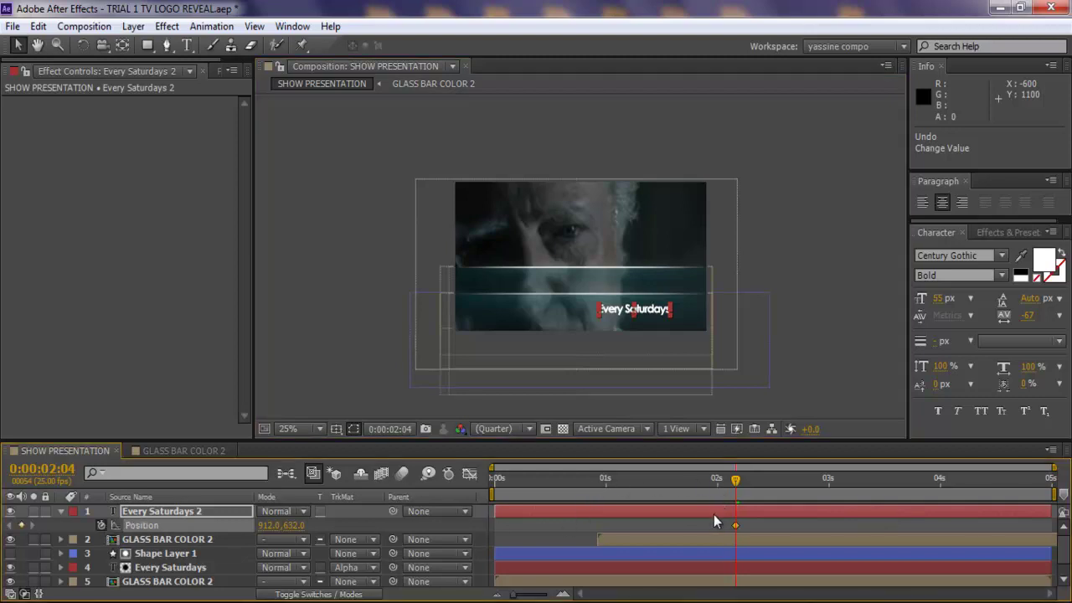
pyautogui.hotkey('shift', 'Up')
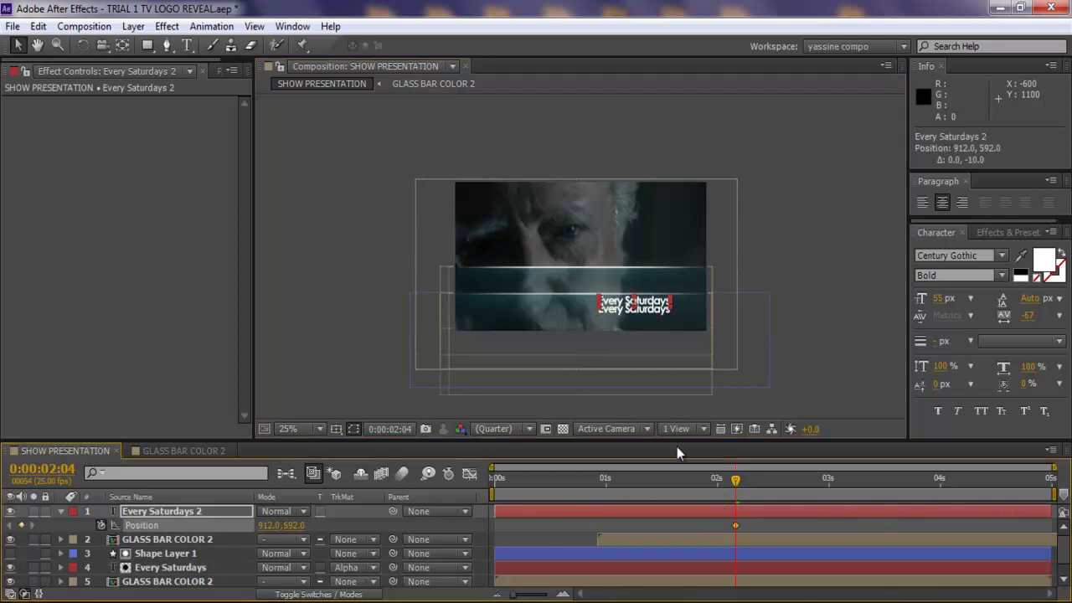
pyautogui.moveTo(737, 479); pyautogui.dragTo(772, 480)
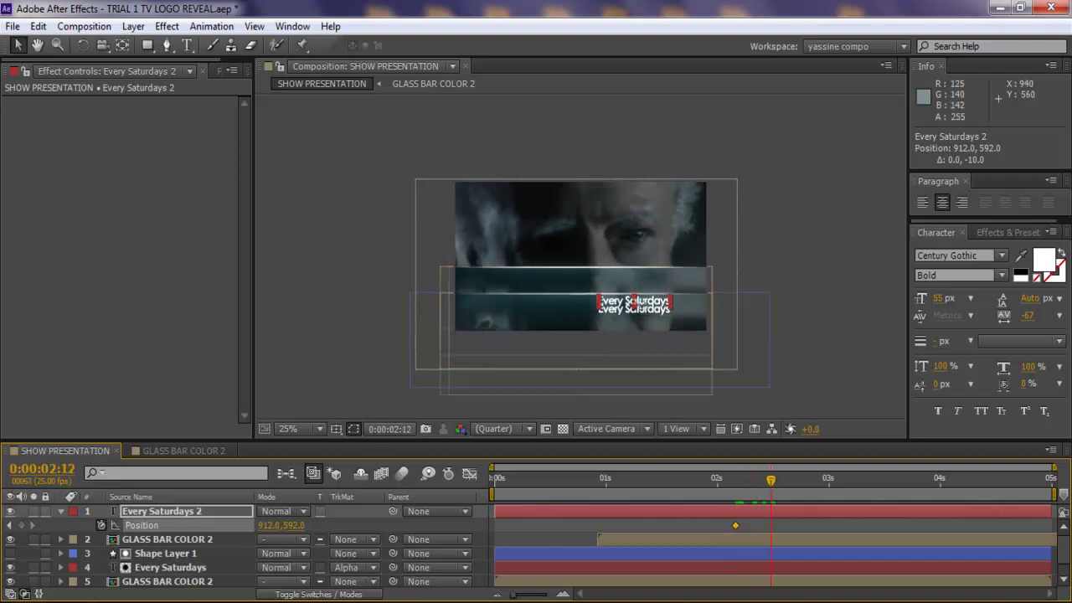
pyautogui.moveTo(640, 306); pyautogui.dragTo(636, 288)
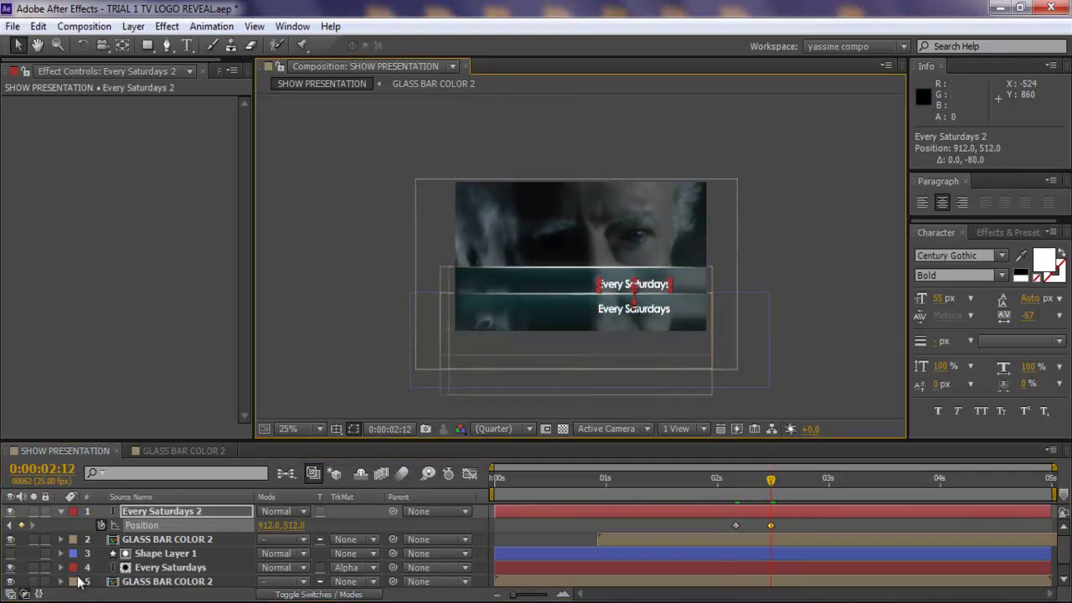
pyautogui.click(144, 554)
pyautogui.hotkey('ctrl', 'd')
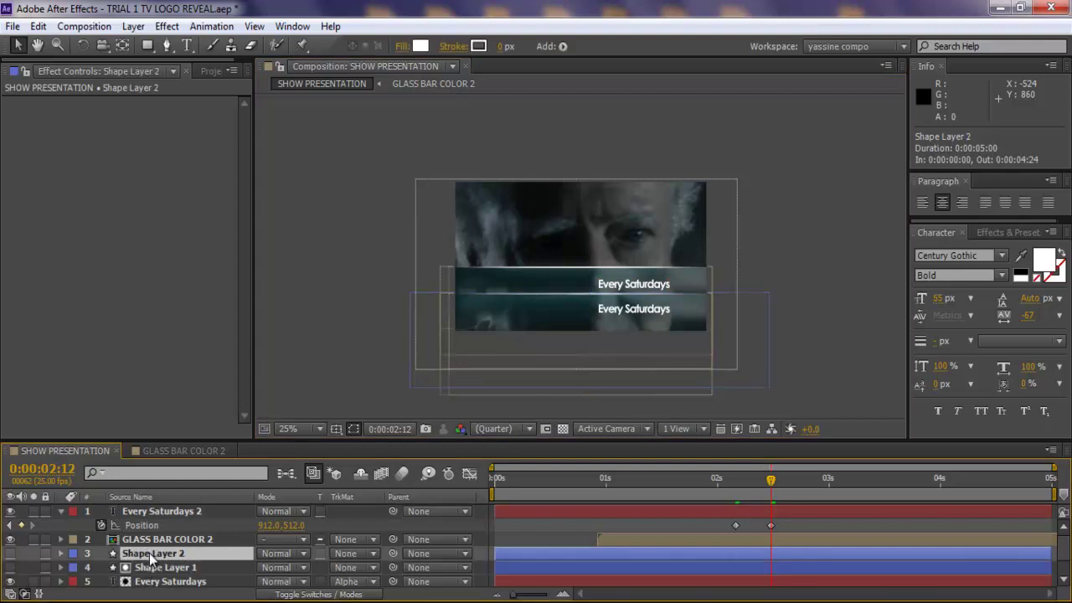
# Step: Move Shape Layer 2 to the top and set Every Saturdays 2's matte to Alpha Inverted
pyautogui.moveTo(144, 554); pyautogui.dragTo(153, 507)
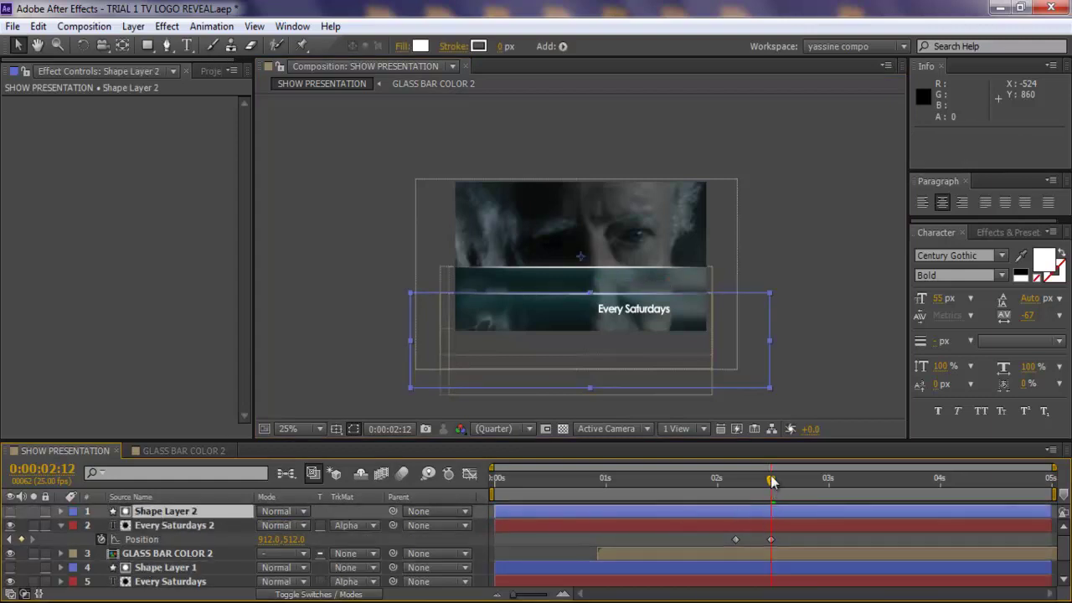
pyautogui.moveTo(771, 481)
pyautogui.mouseDown()
pyautogui.moveTo(718, 478)
pyautogui.moveTo(777, 479)
pyautogui.moveTo(766, 480)
pyautogui.mouseUp()
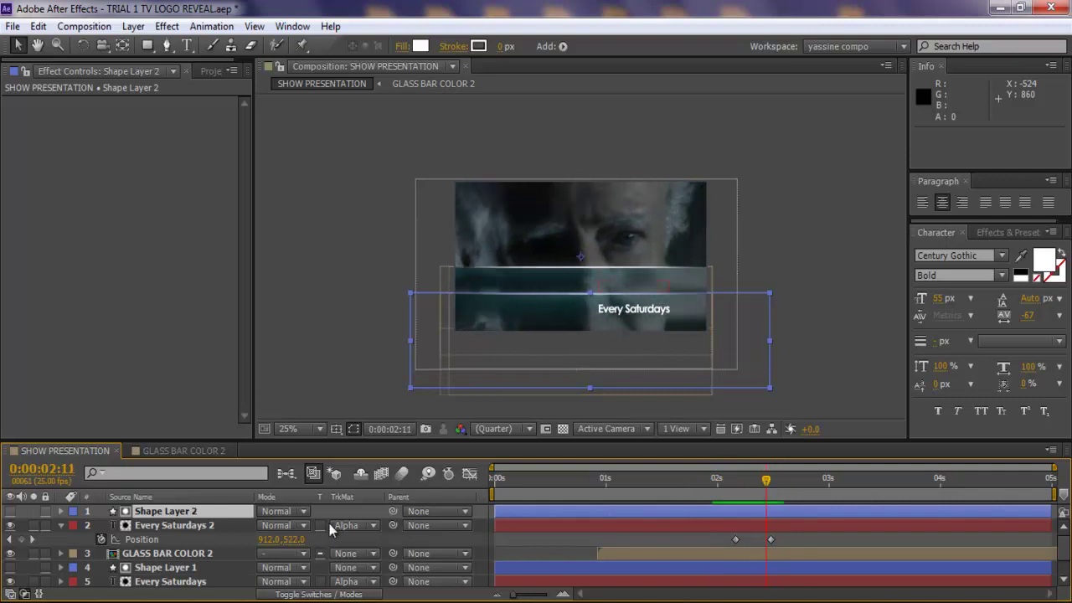
pyautogui.click(332, 525)
pyautogui.click(369, 471)
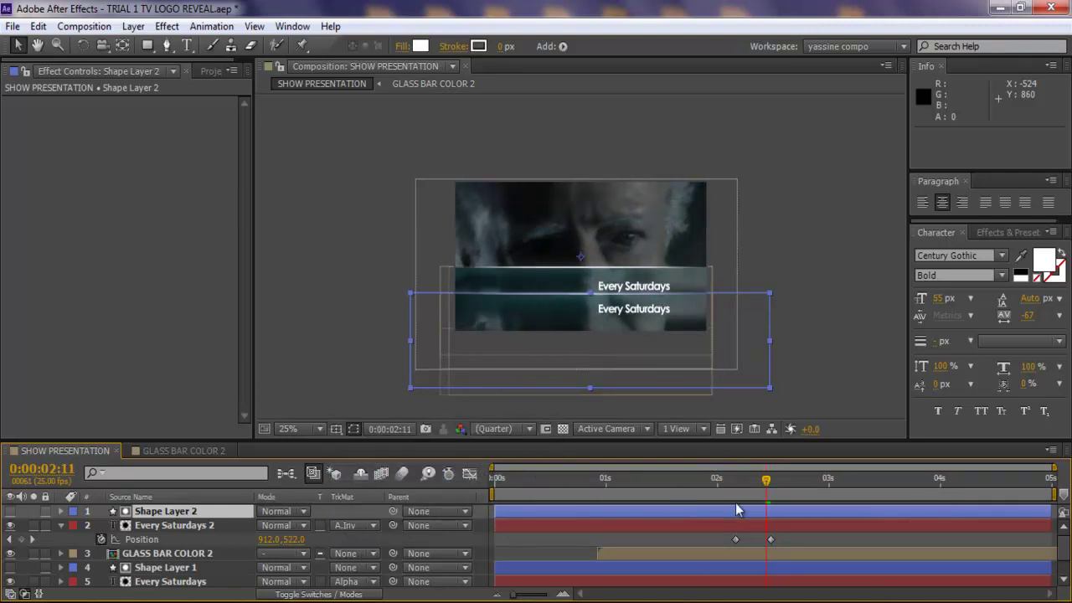
pyautogui.moveTo(780, 478)
pyautogui.mouseDown()
pyautogui.moveTo(685, 478)
pyautogui.moveTo(779, 477)
pyautogui.moveTo(763, 479)
pyautogui.moveTo(772, 481)
pyautogui.mouseUp()
# Step: Shift Every Saturdays 2 further left, to 692, 512 at 2:12
pyautogui.click(772, 528)
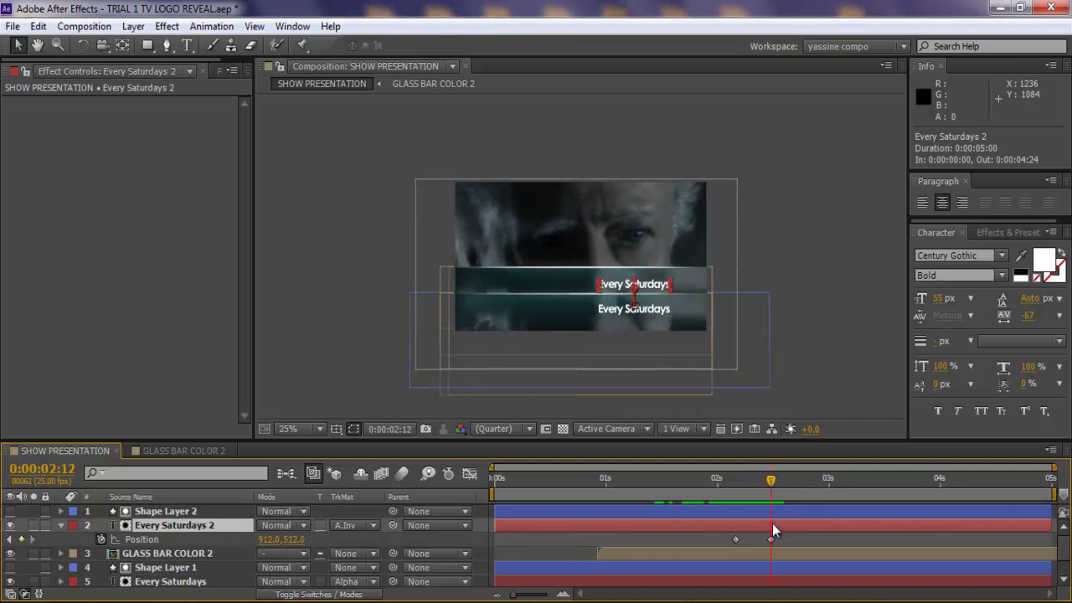
pyautogui.moveTo(773, 545); pyautogui.dragTo(687, 536)
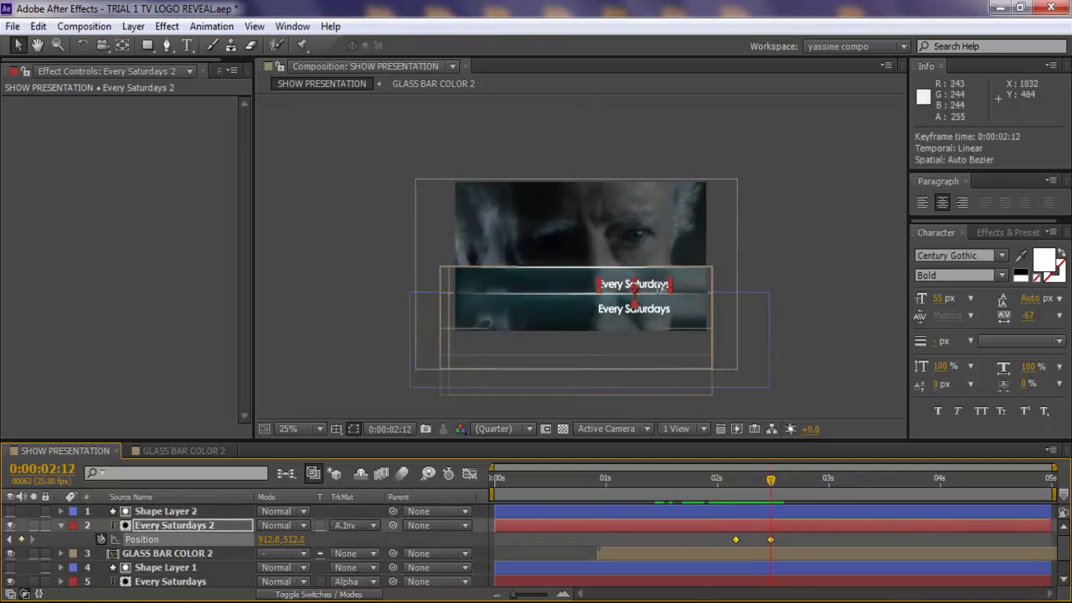
pyautogui.moveTo(664, 288); pyautogui.dragTo(618, 286)
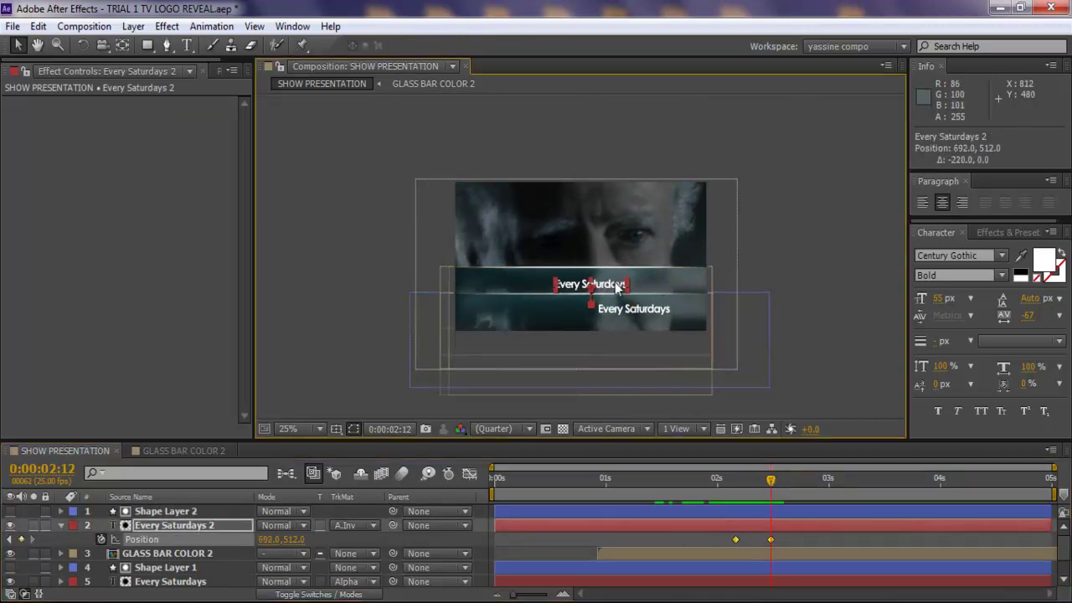
# Step: Retype the upper text as 'The Walking Dead' in cyan 56CCD7 and enlarge it
pyautogui.doubleClick(617, 285)
pyautogui.write('The')
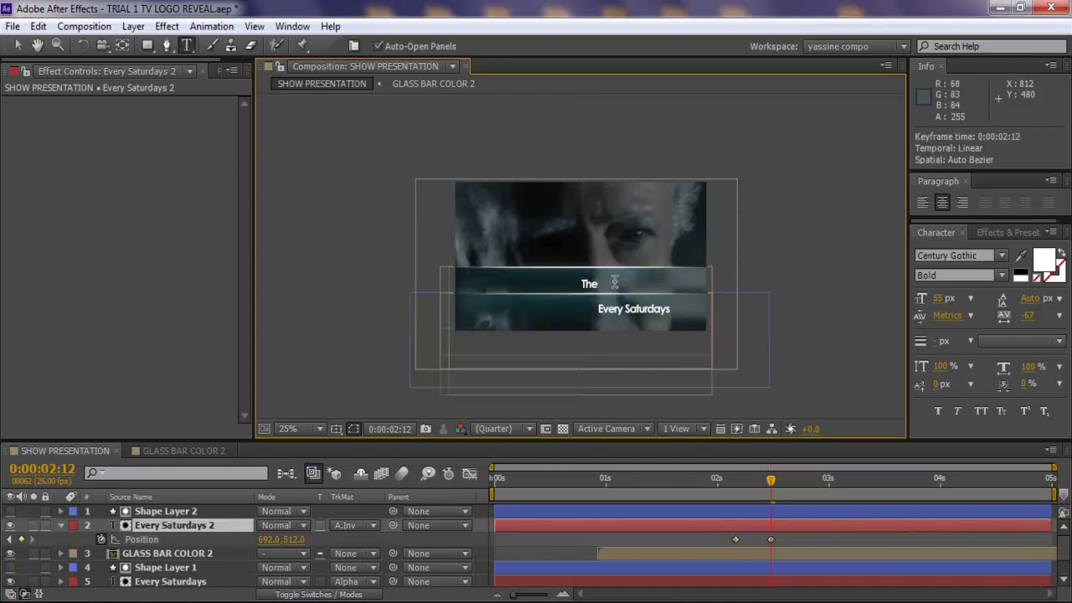
pyautogui.write(' Walking Dead')
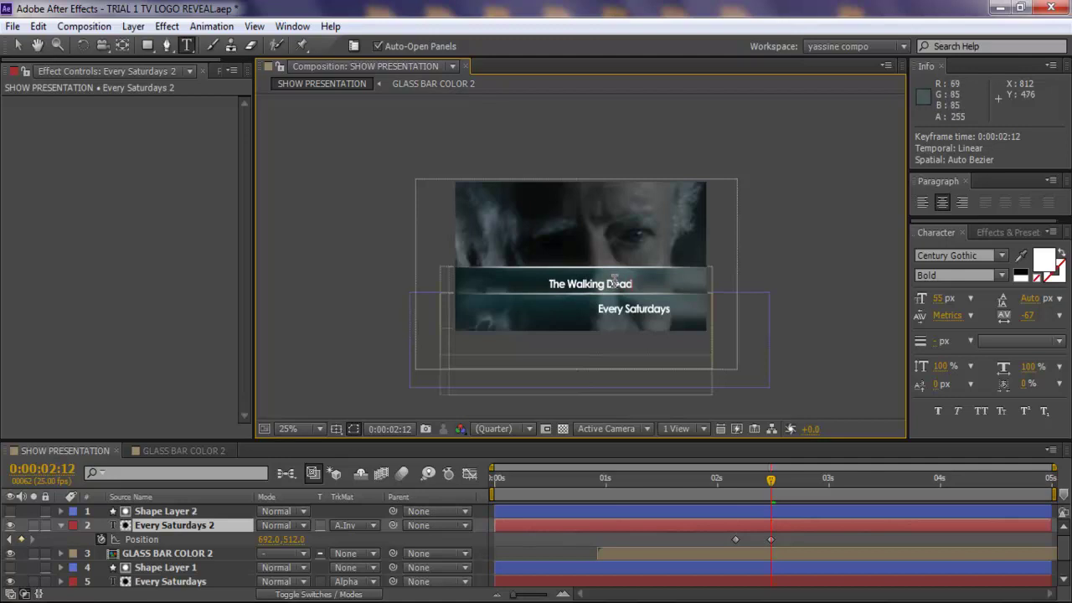
pyautogui.moveTo(641, 289); pyautogui.dragTo(376, 287)
pyautogui.click(1044, 259)
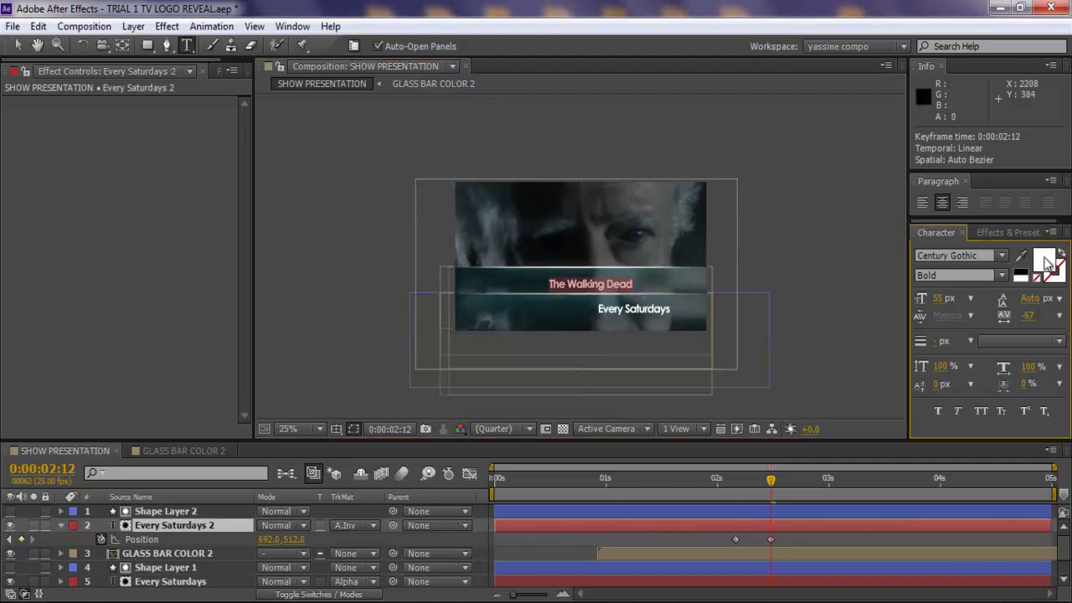
pyautogui.click(991, 369)
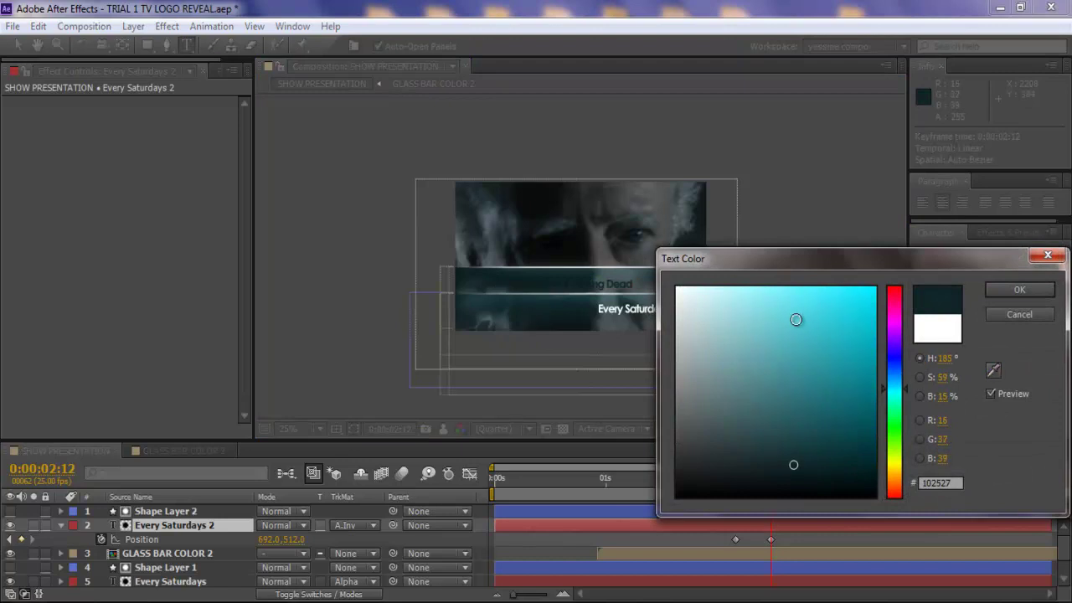
pyautogui.click(794, 319)
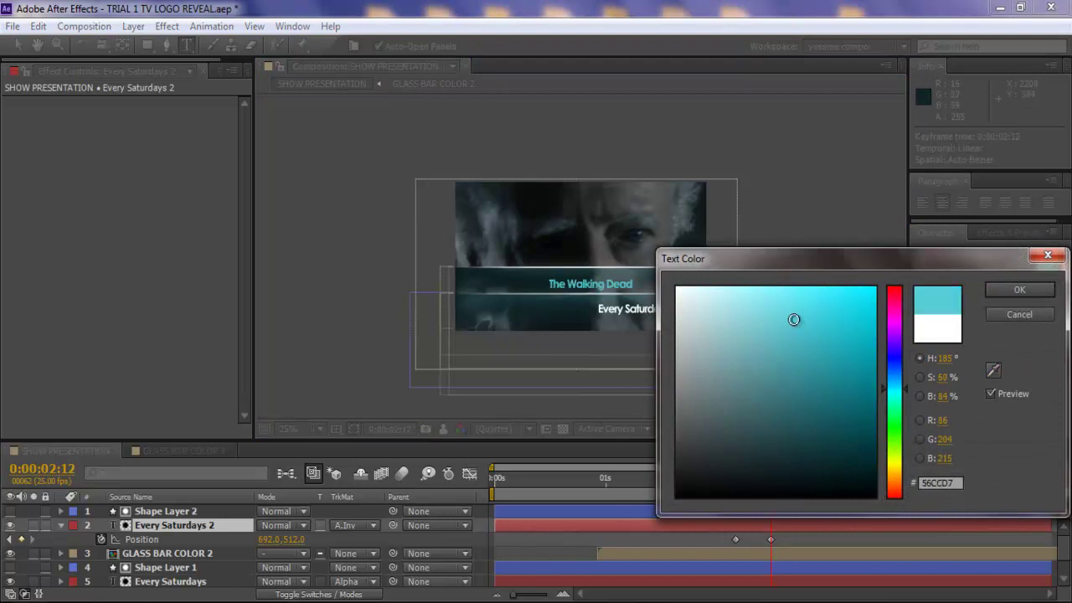
pyautogui.click(1018, 291)
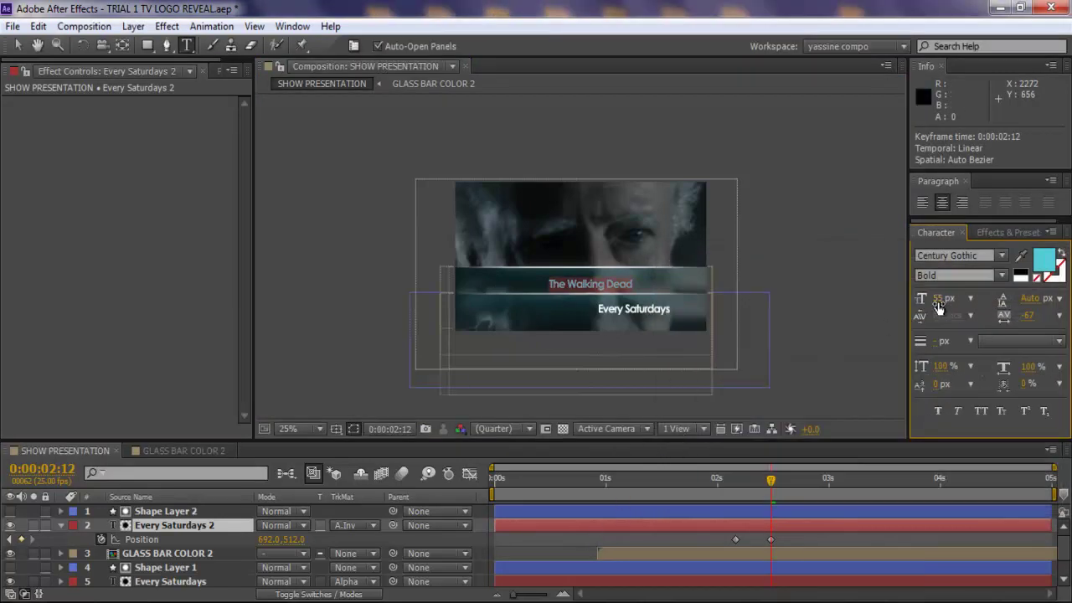
pyautogui.moveTo(938, 302); pyautogui.dragTo(949, 298)
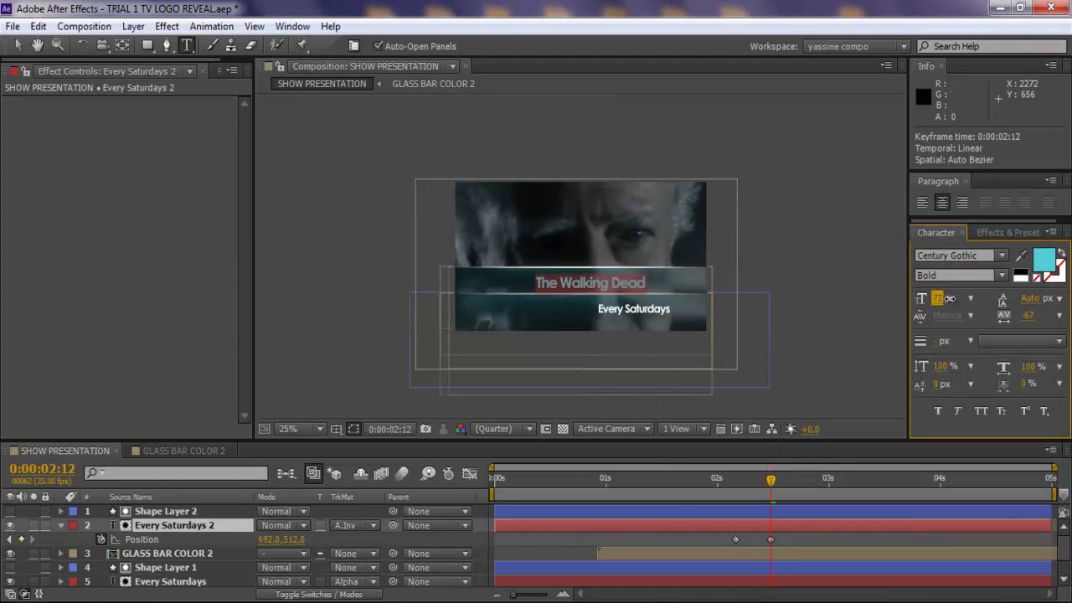
pyautogui.click(938, 412)
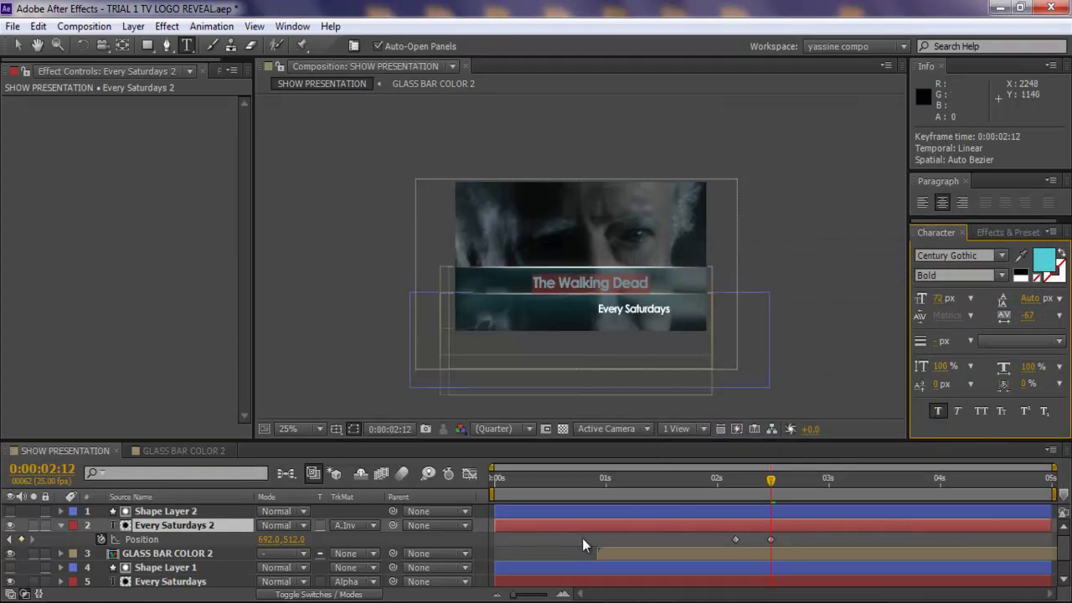
pyautogui.click(935, 411)
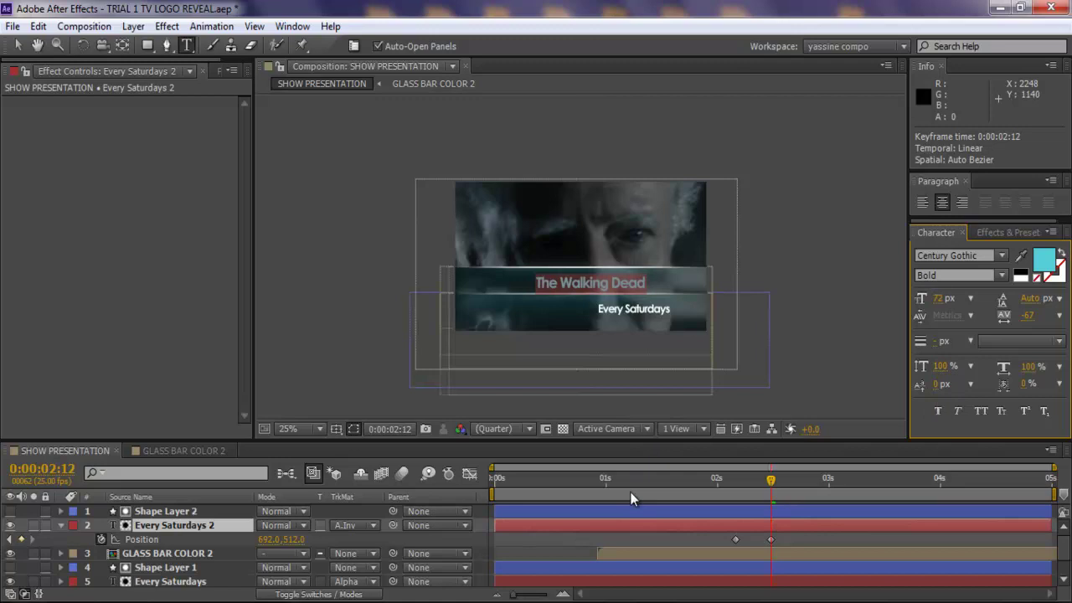
pyautogui.click(642, 553)
pyautogui.click(643, 538)
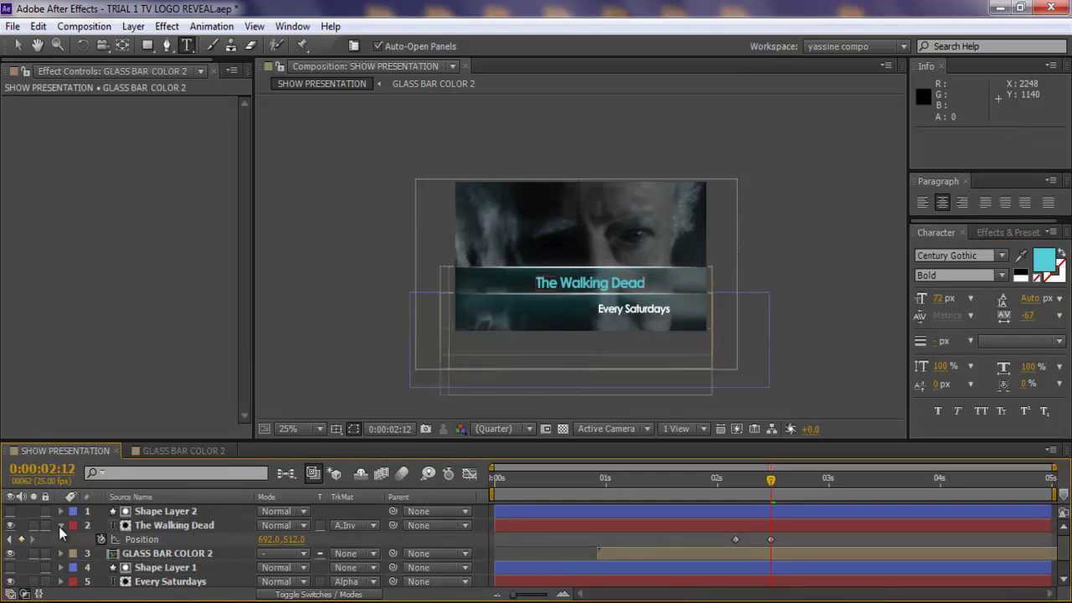
# Step: Apply Easy Ease to The Walking Dead's Position keyframe at 2:12
pyautogui.click(60, 525)
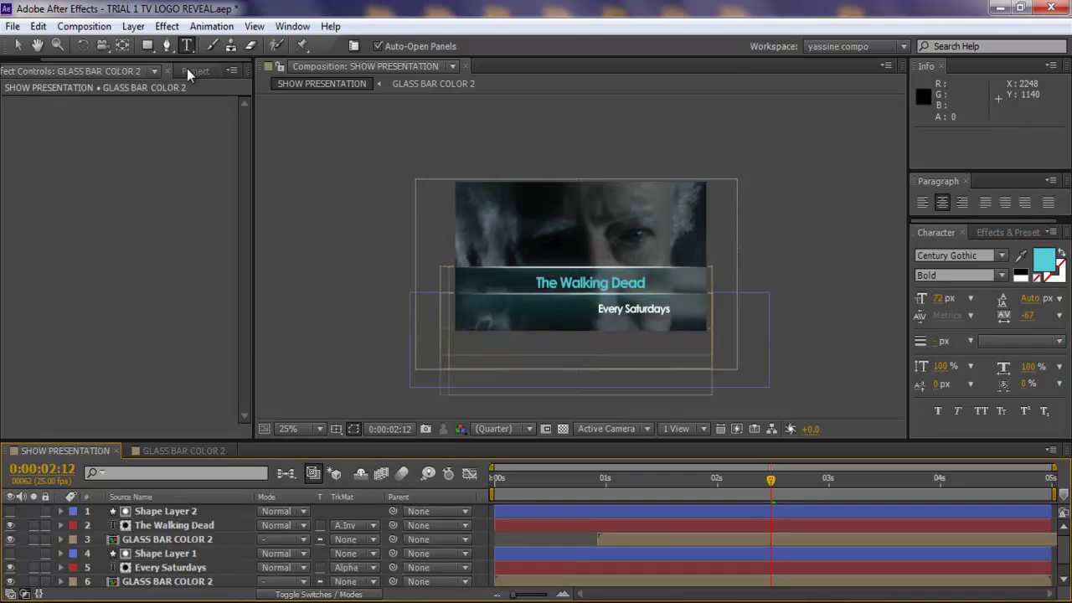
pyautogui.click(191, 70)
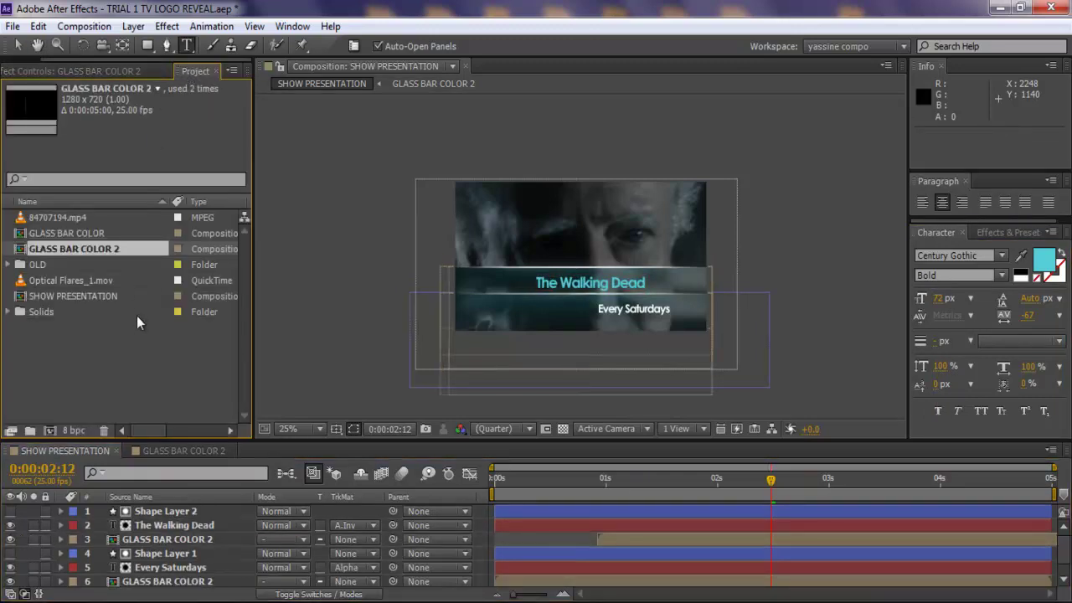
pyautogui.click(748, 524)
pyautogui.press('p')
pyautogui.click(766, 540)
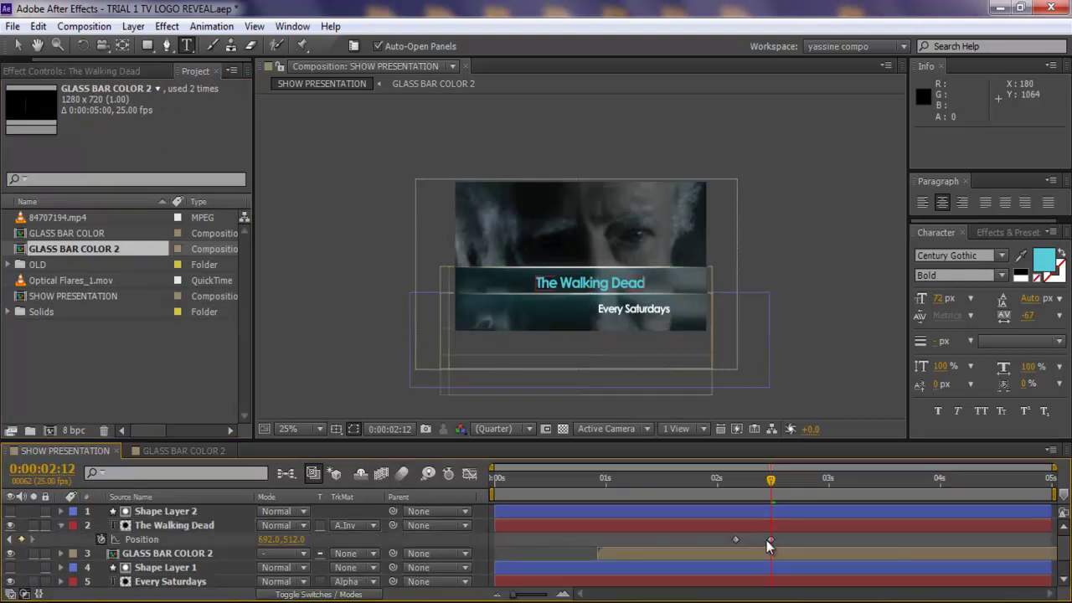
pyautogui.click(770, 540)
pyautogui.rightClick(769, 542)
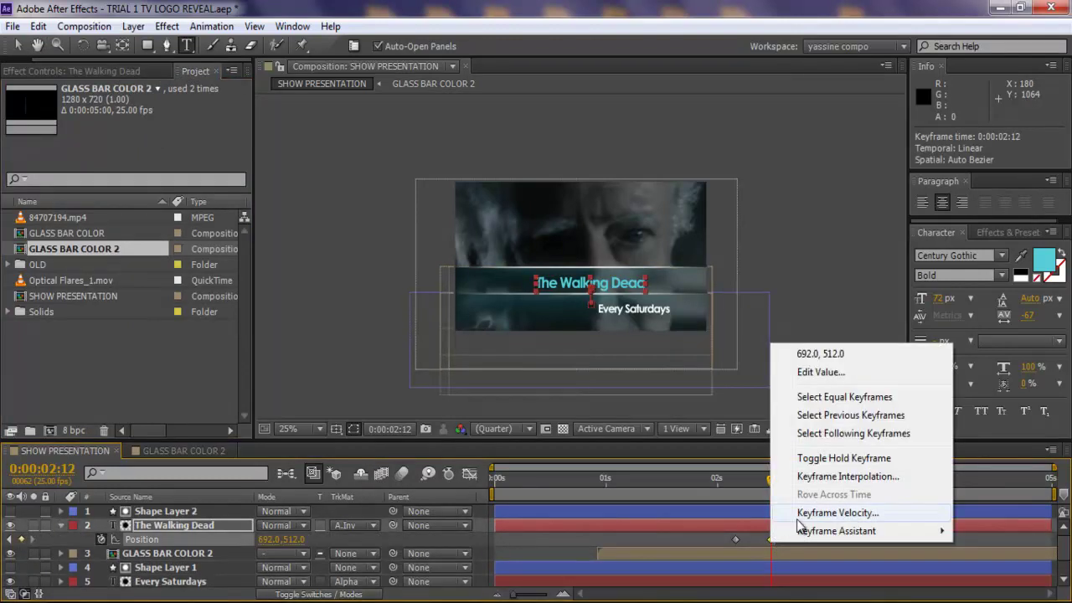
pyautogui.moveTo(803, 531)
pyautogui.click(651, 424)
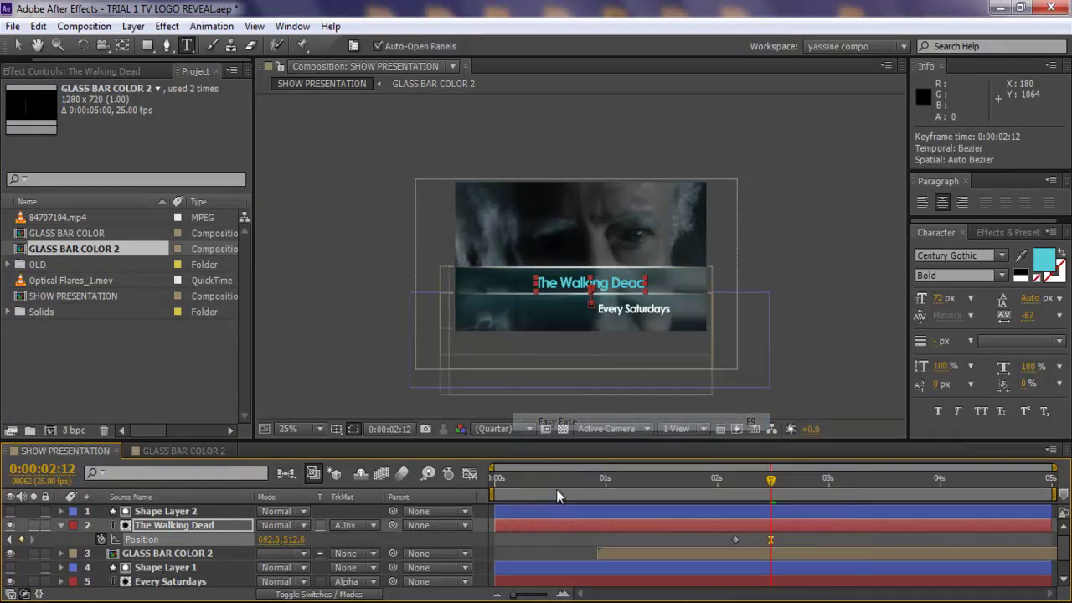
# Step: Search the project for 'logo' and open the TV LOGO REVEAL composition
pyautogui.click(56, 198)
pyautogui.click(55, 180)
pyautogui.write('logo')
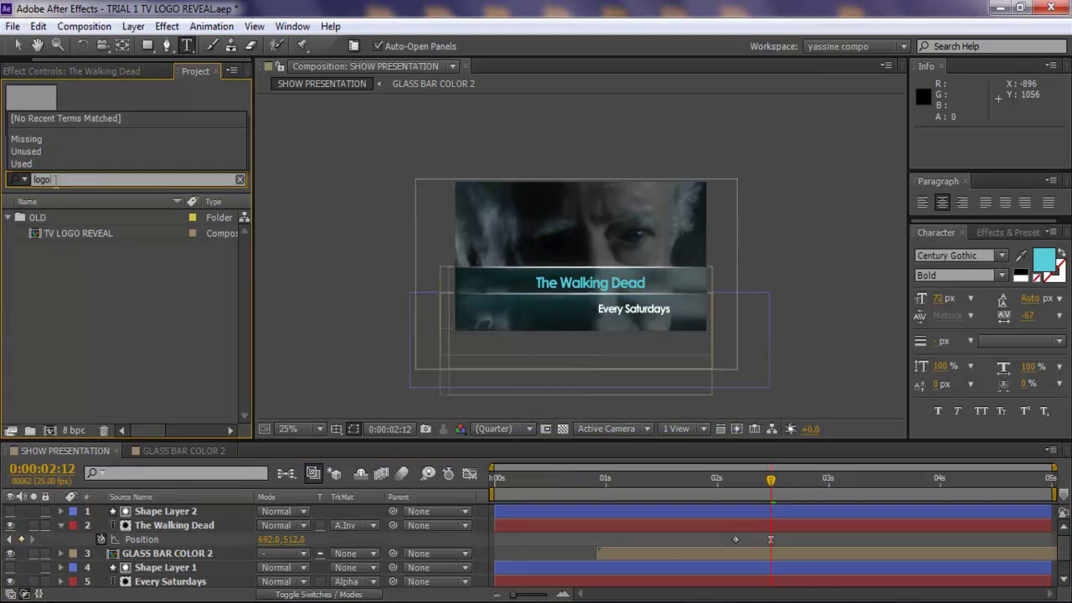
pyautogui.press('Return')
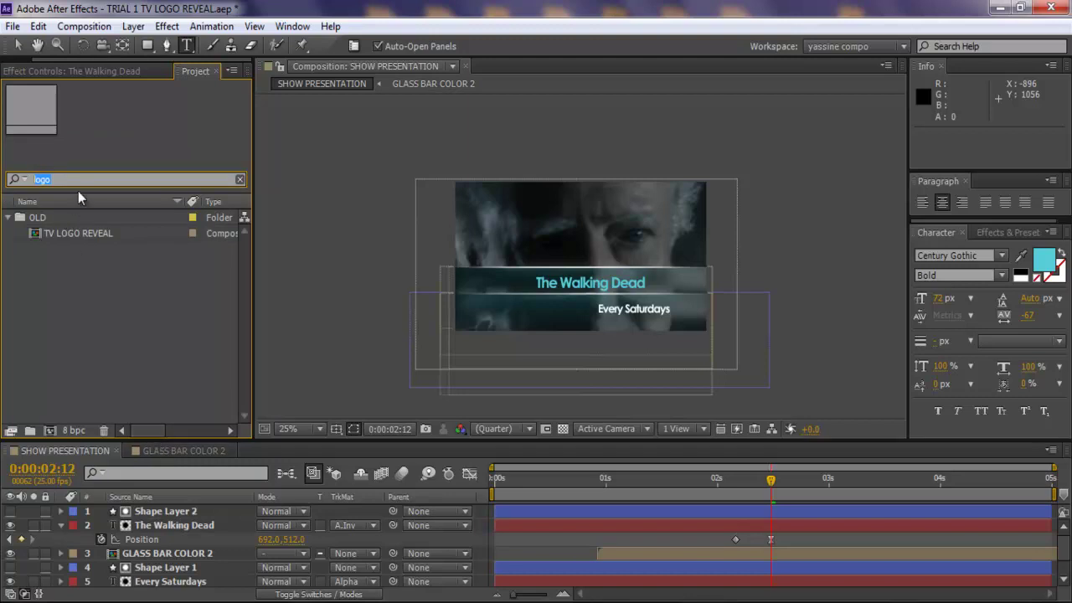
pyautogui.click(81, 235)
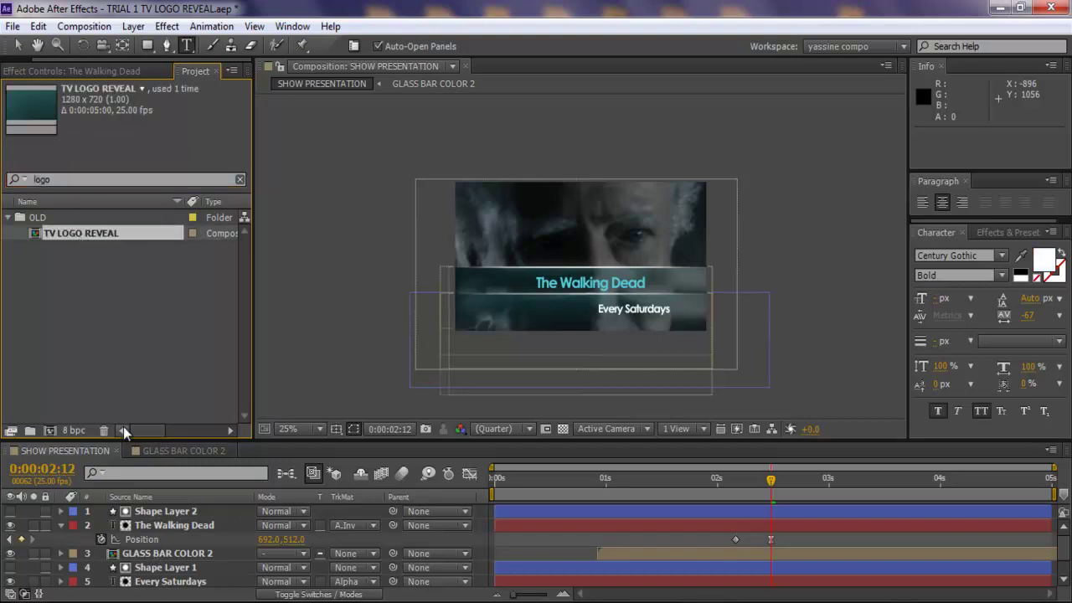
pyautogui.doubleClick(65, 234)
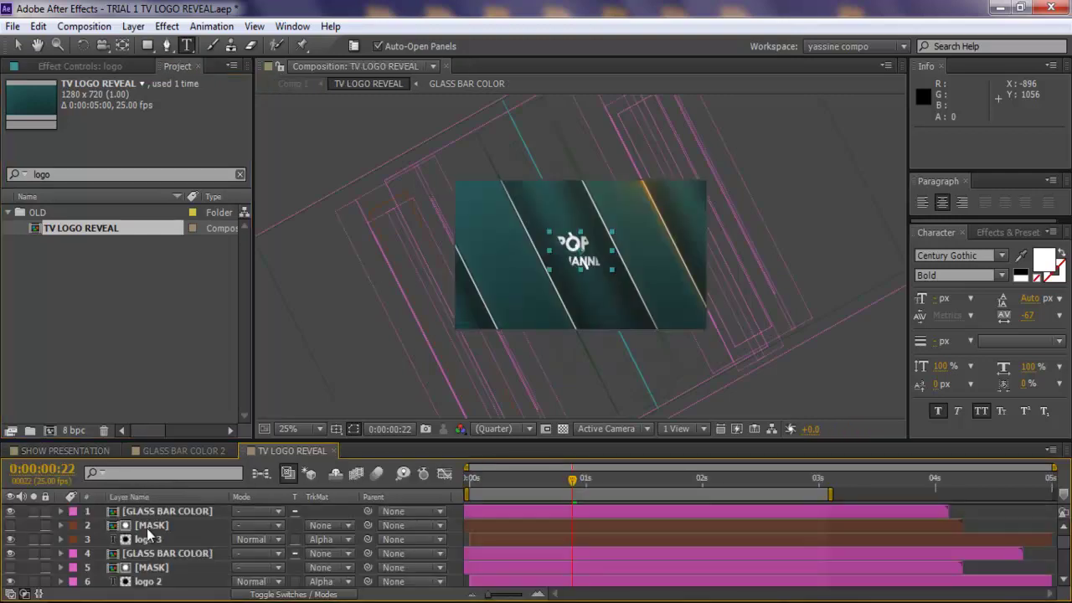
# Step: Copy the logo 3 layer and paste it into SHOW PRESENTATION
pyautogui.click(155, 545)
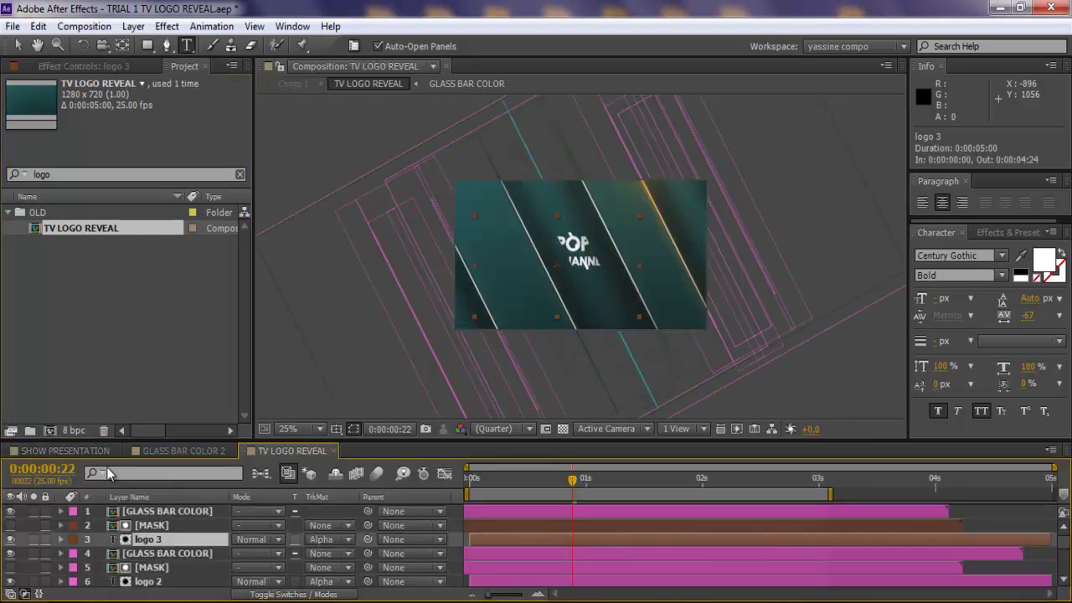
pyautogui.hotkey('ctrl', 'c')
pyautogui.click(75, 451)
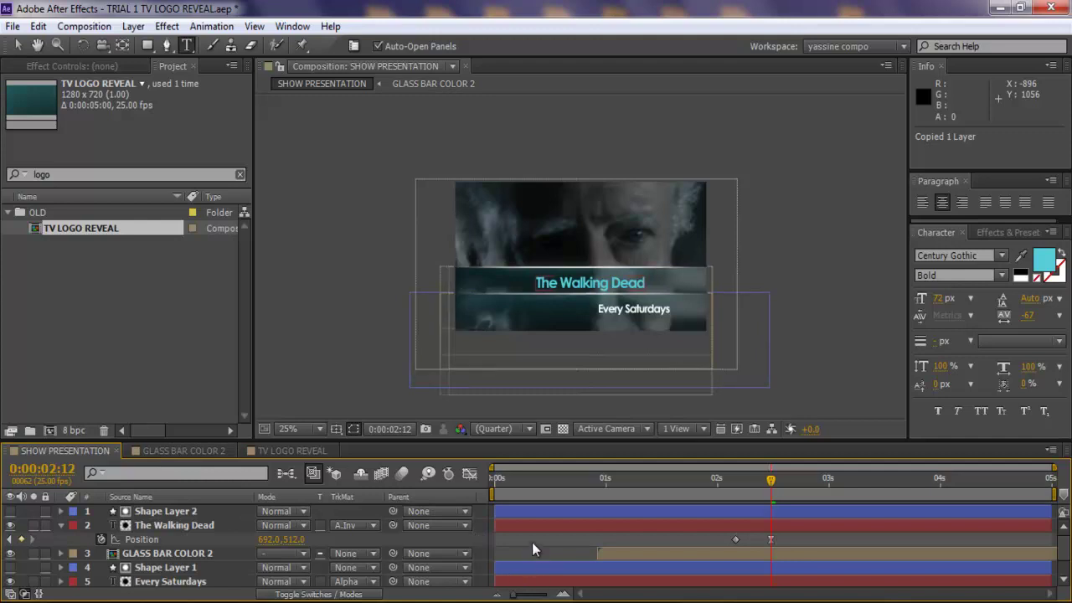
pyautogui.click(59, 525)
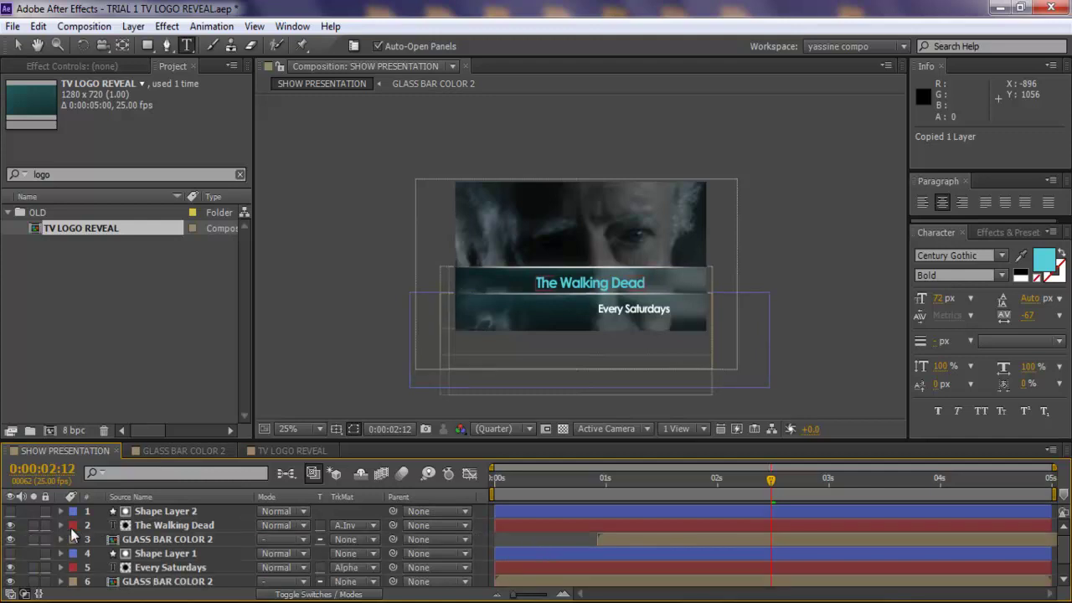
pyautogui.hotkey('ctrl', 'v')
# Step: Set the logo 3 layer's Scale to 70%
pyautogui.press('s')
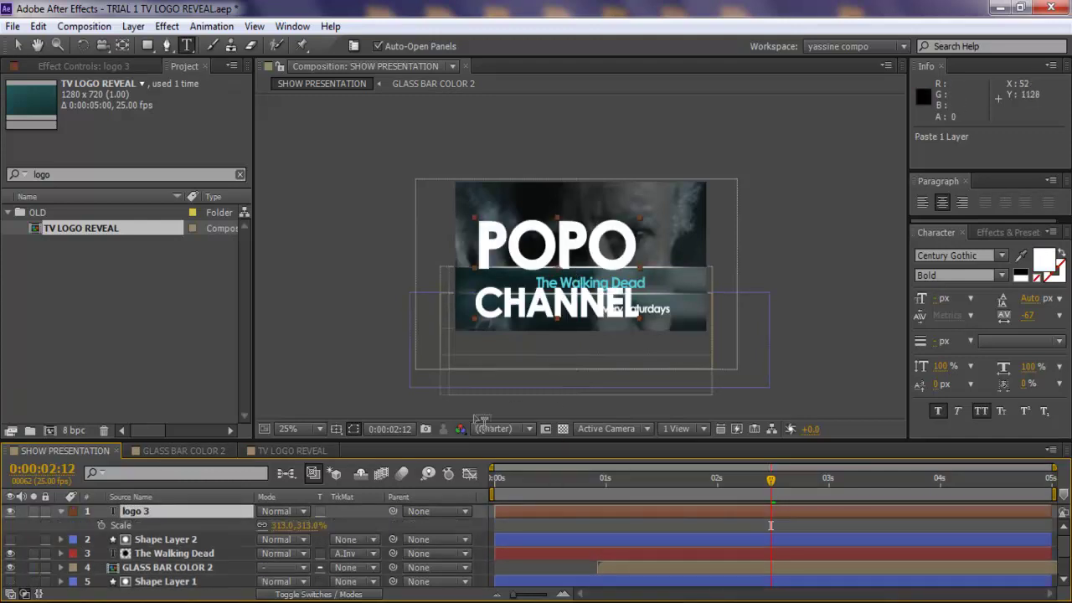
pyautogui.click(278, 525)
pyautogui.write('7')
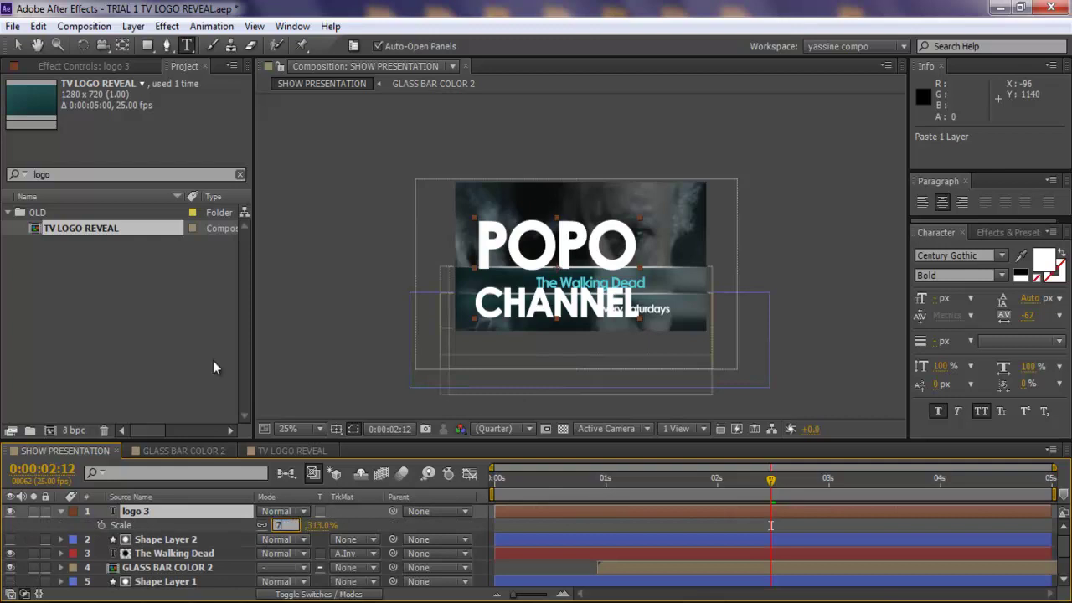
pyautogui.write('0')
pyautogui.press('Return')
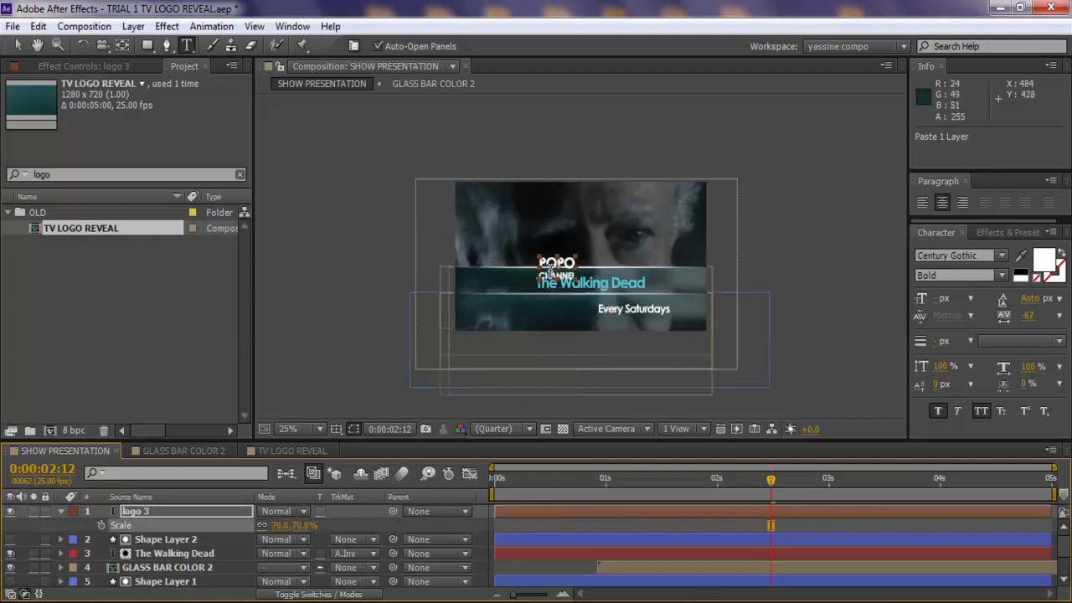
# Step: Move the POPO CHANNEL logo to the glass bar's left end at 204, 530
pyautogui.press('v')
pyautogui.moveTo(551, 279); pyautogui.dragTo(487, 301)
pyautogui.press('.')
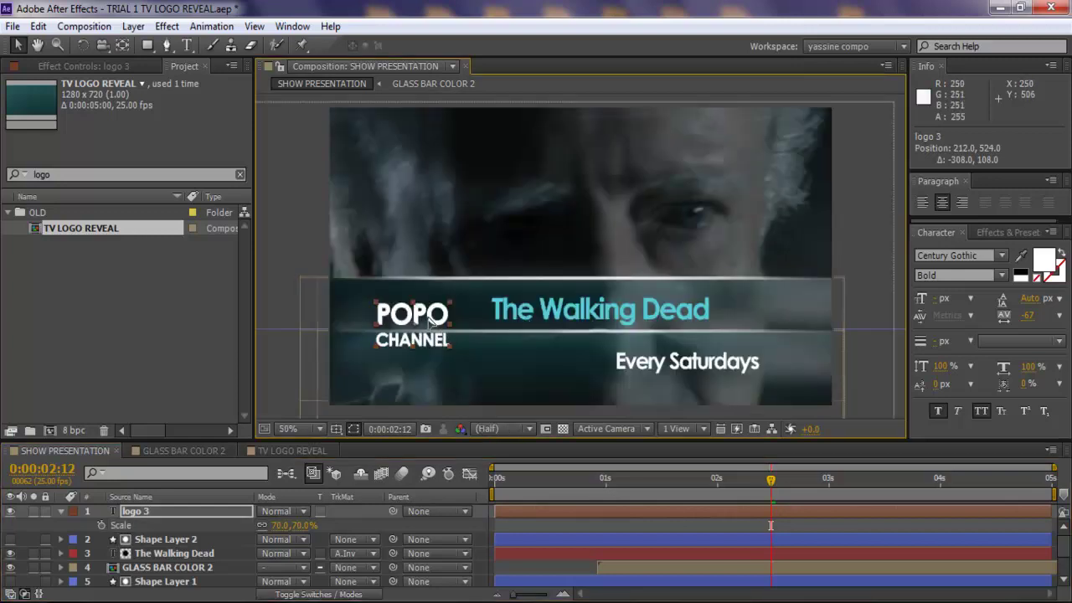
pyautogui.moveTo(422, 337); pyautogui.dragTo(419, 325)
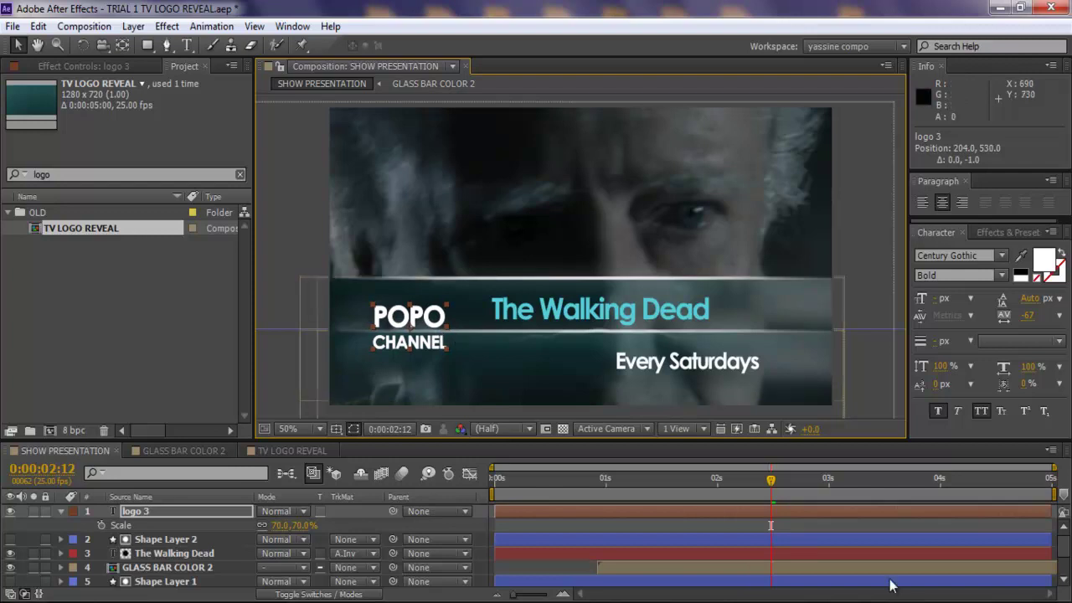
pyautogui.moveTo(720, 484); pyautogui.dragTo(765, 486)
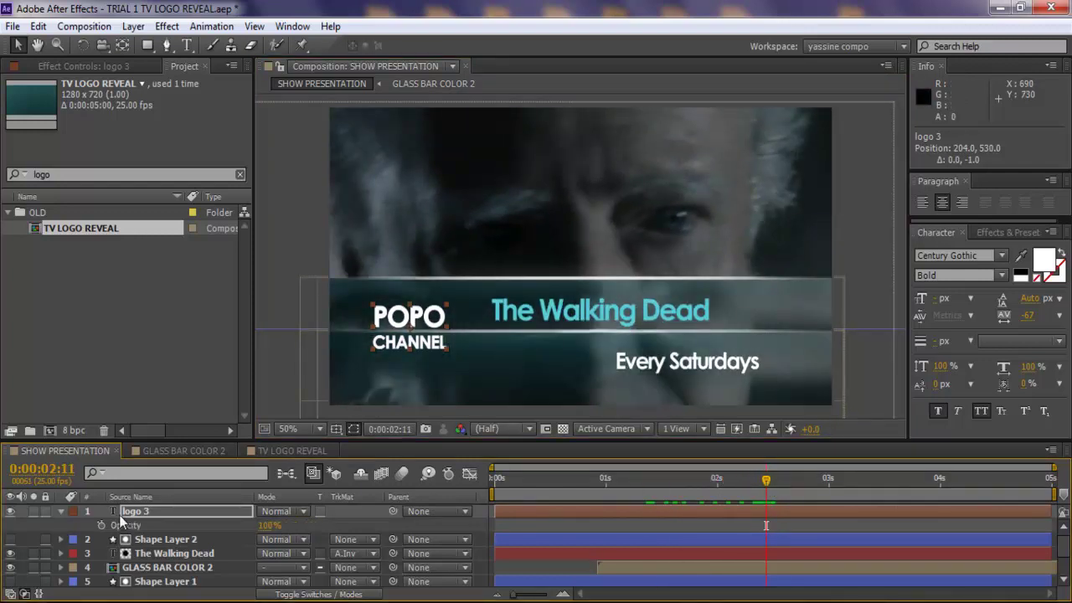
# Step: Keyframe the logo's Opacity from 0% at 2:11 to 100% at 2:24
pyautogui.click(100, 525)
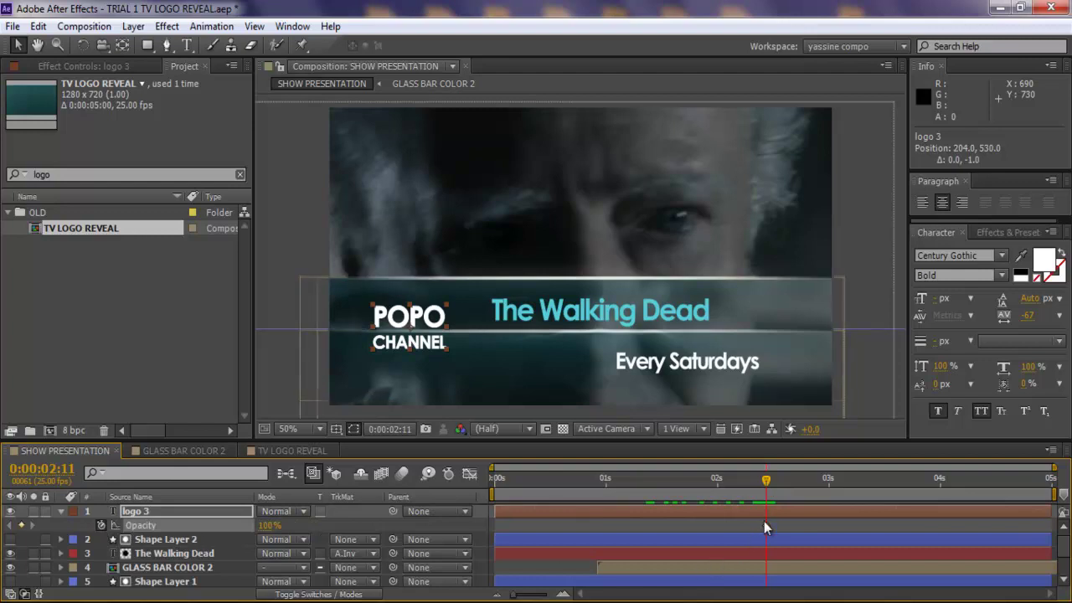
pyautogui.moveTo(763, 525); pyautogui.dragTo(822, 524)
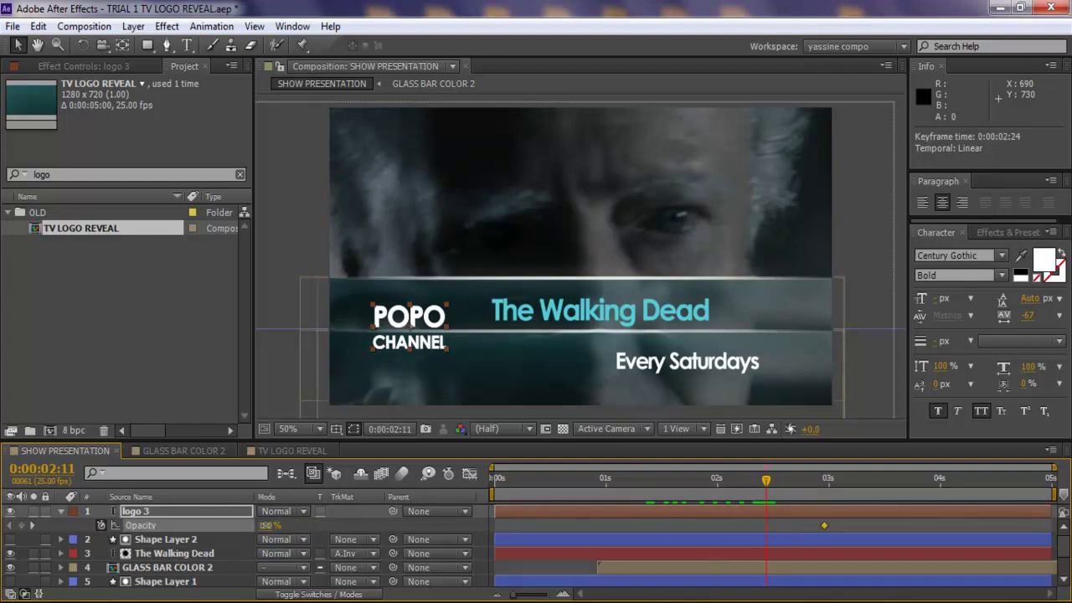
pyautogui.moveTo(265, 525); pyautogui.dragTo(56, 527)
pyautogui.moveTo(773, 483); pyautogui.dragTo(828, 481)
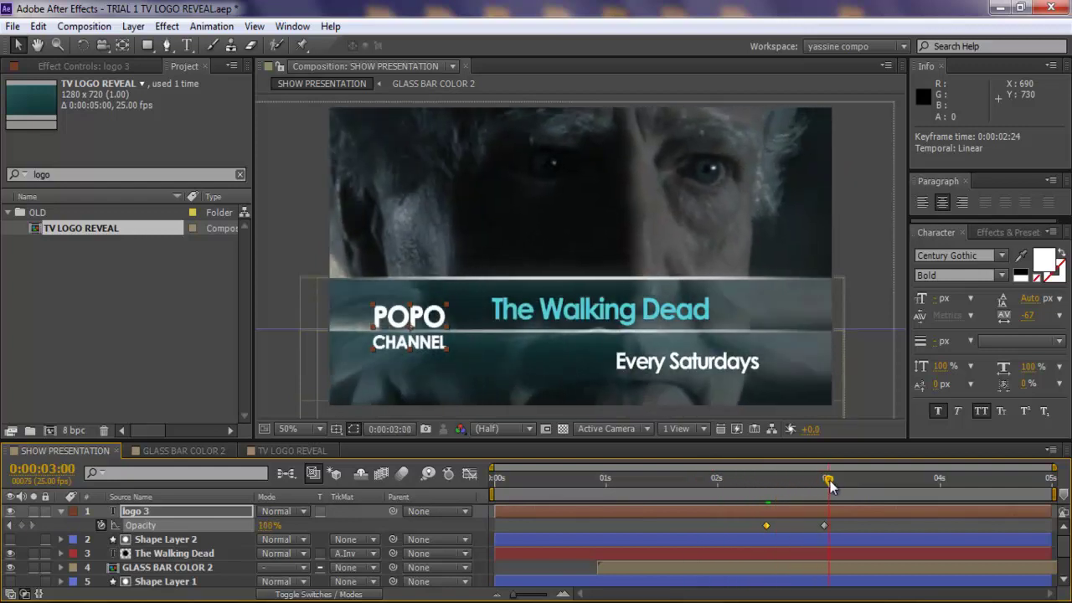
# Step: Apply Easy Ease to the logo's 100% Opacity keyframe at 2:24
pyautogui.moveTo(741, 535); pyautogui.dragTo(704, 550)
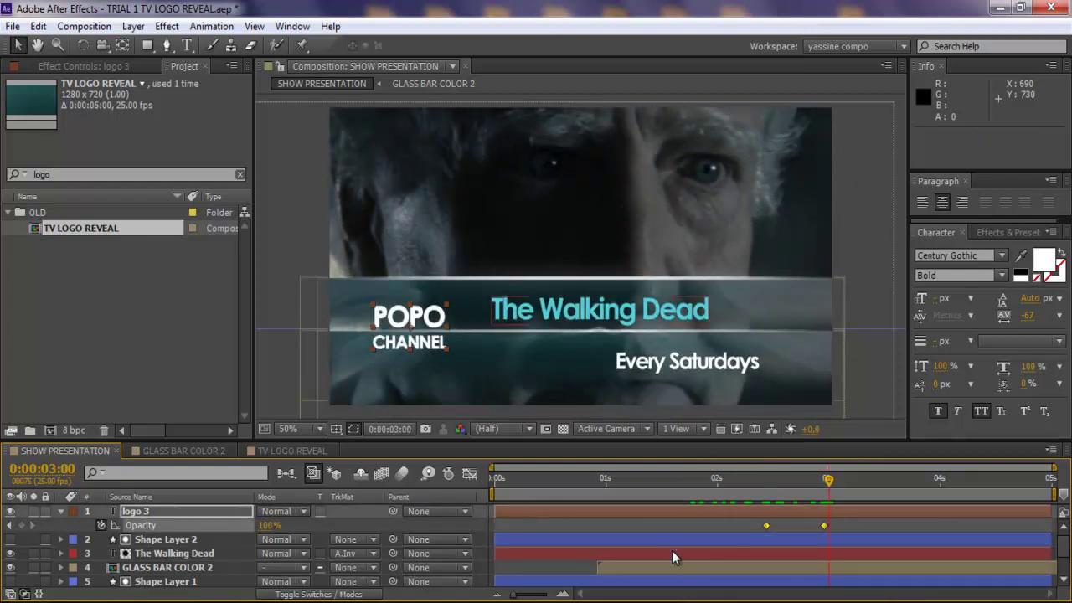
pyautogui.rightClick(826, 528)
pyautogui.click(796, 531)
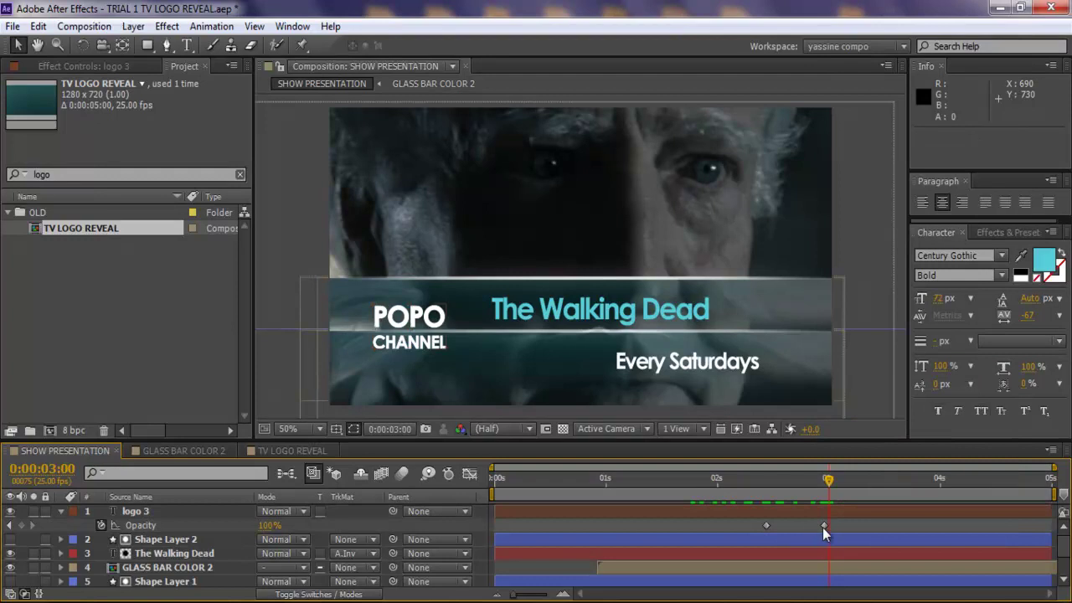
pyautogui.rightClick(822, 528)
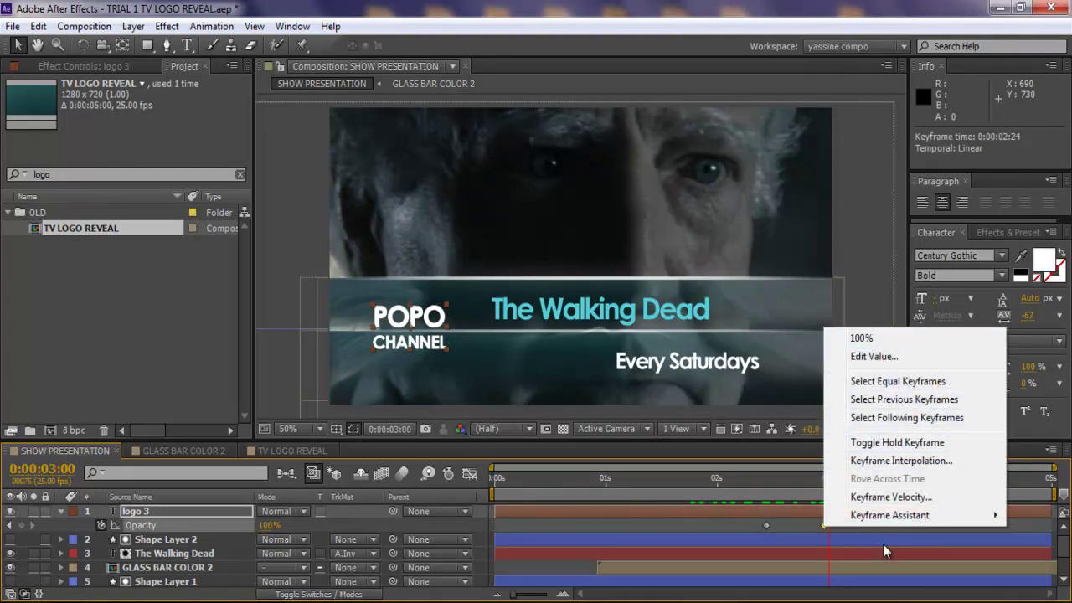
pyautogui.moveTo(886, 514)
pyautogui.click(698, 406)
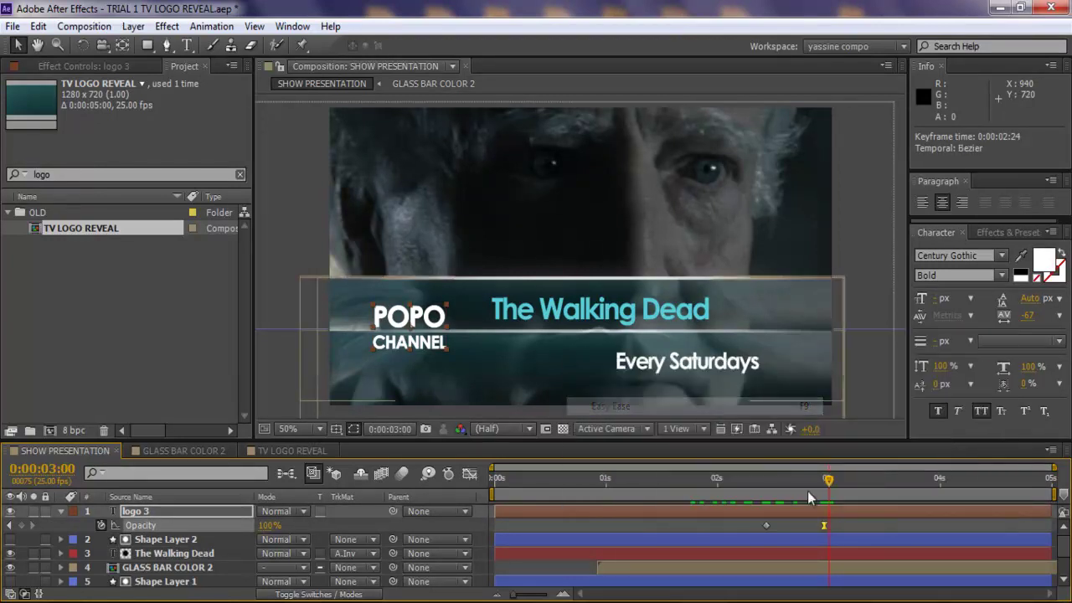
pyautogui.moveTo(812, 481); pyautogui.dragTo(638, 481)
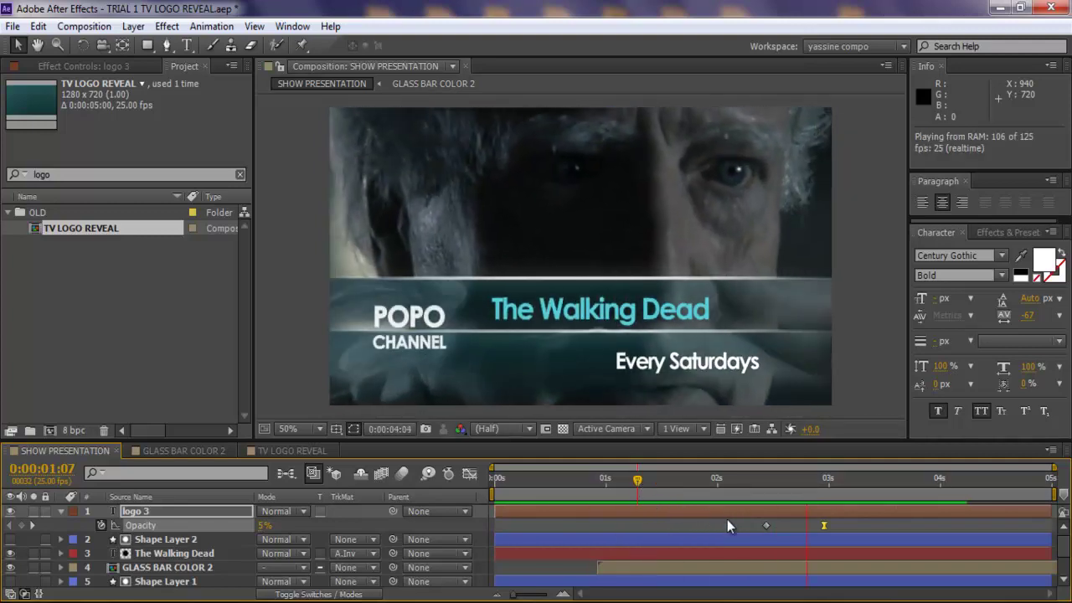
# Step: Stop the preview, search the project for 'comp', and open Comp 1
pyautogui.click(756, 549)
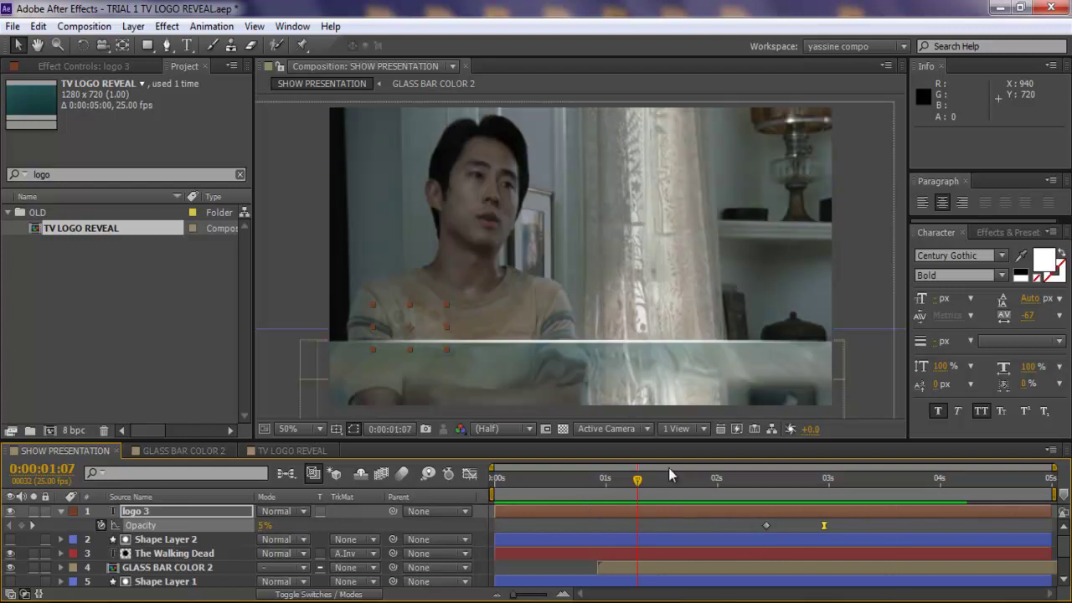
pyautogui.click(735, 477)
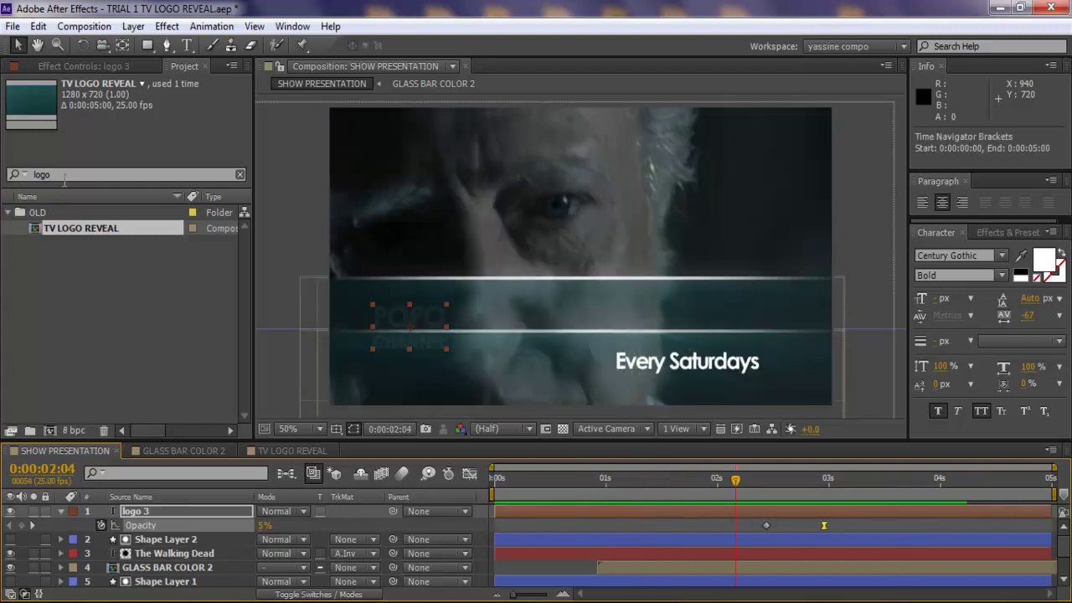
pyautogui.click(65, 178)
pyautogui.write('comp')
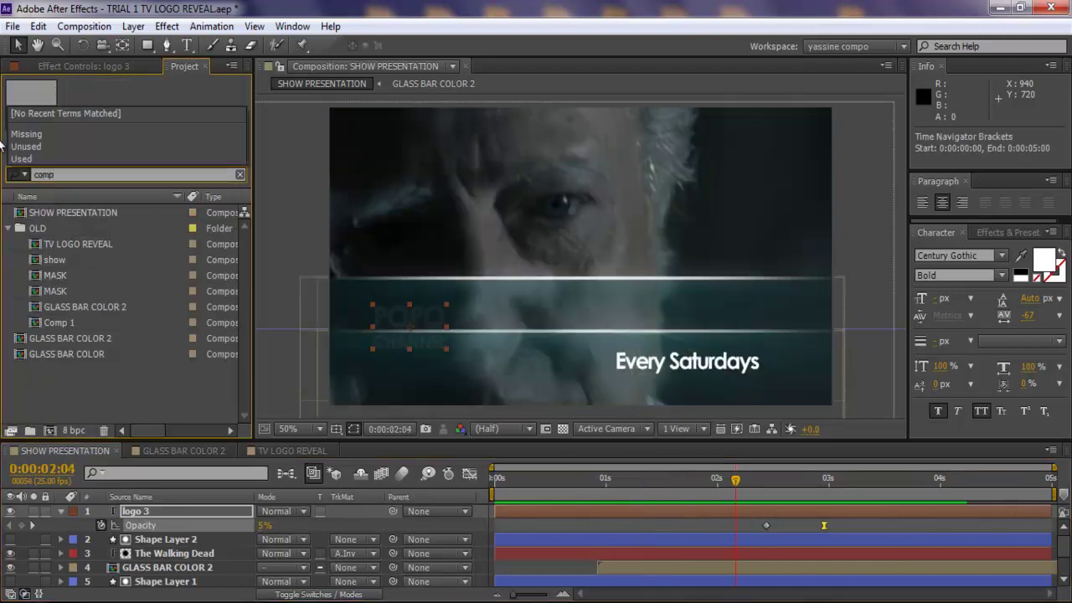
pyautogui.doubleClick(73, 326)
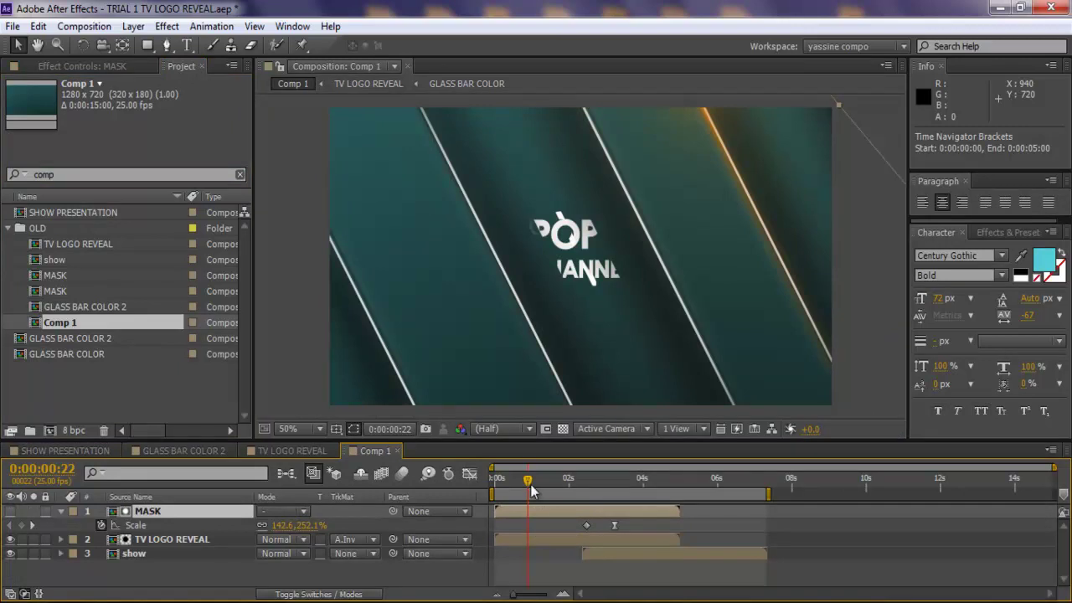
# Step: Preview Comp 1's POPO CHANNEL reveal and save TRIAL 1 TV LOGO REVEAL.aep
pyautogui.moveTo(582, 483); pyautogui.dragTo(627, 486)
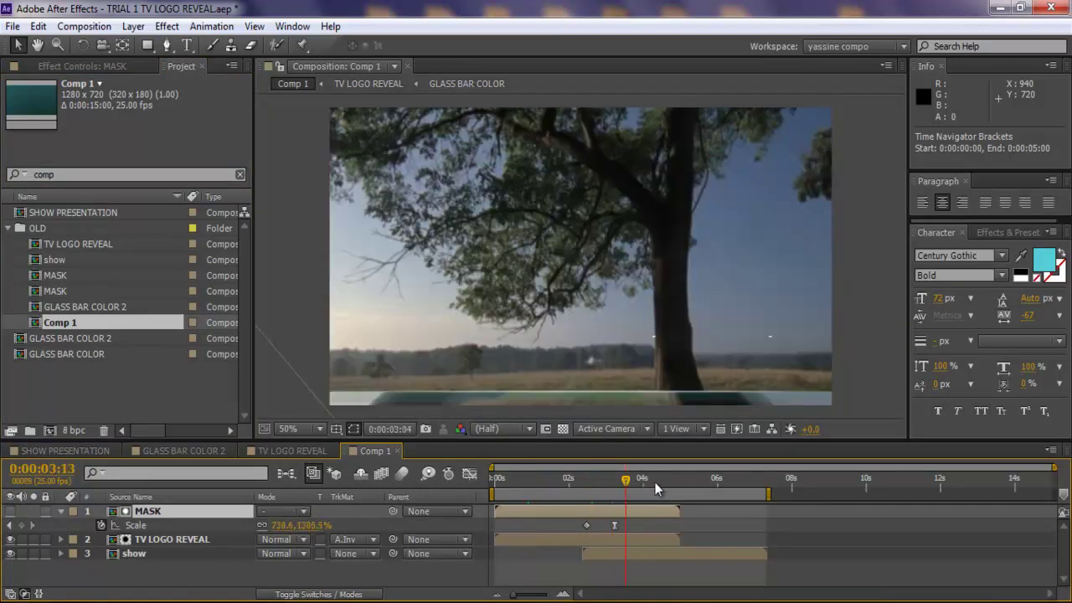
pyautogui.click(656, 481)
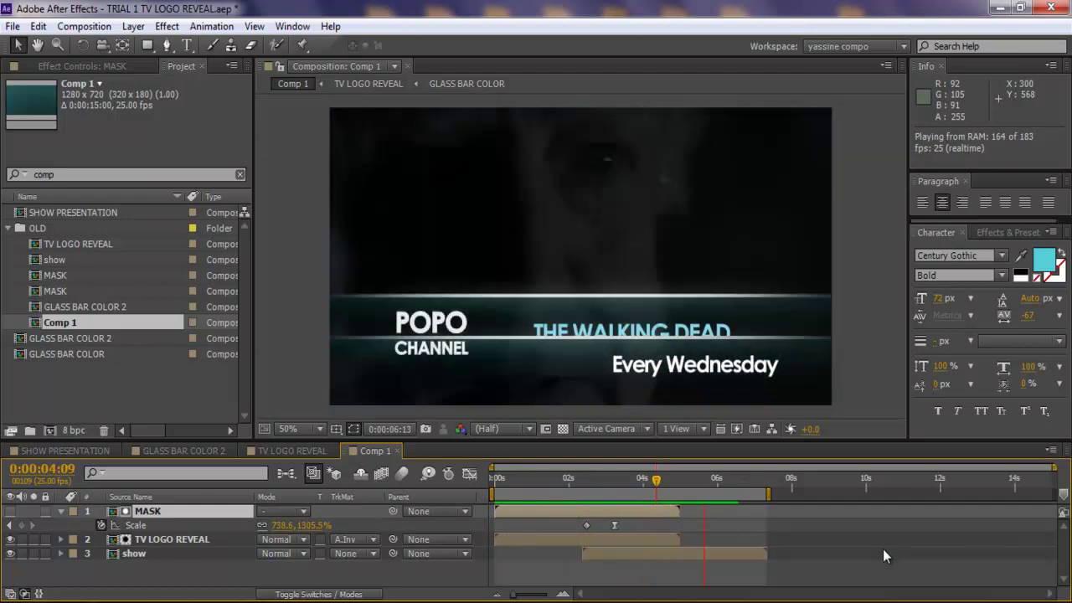
pyautogui.hotkey('ctrl', 's')
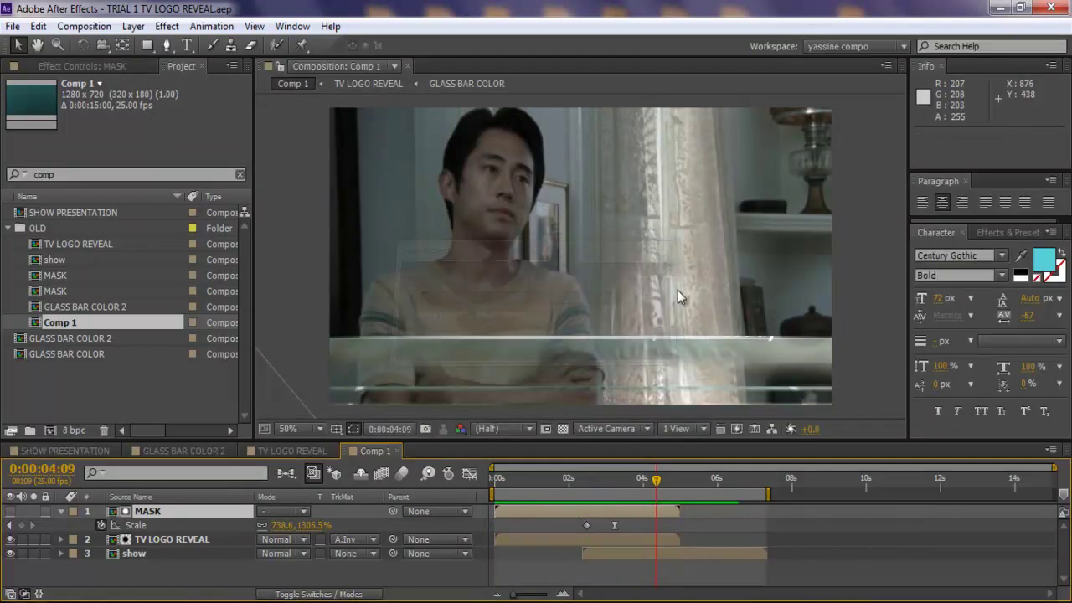